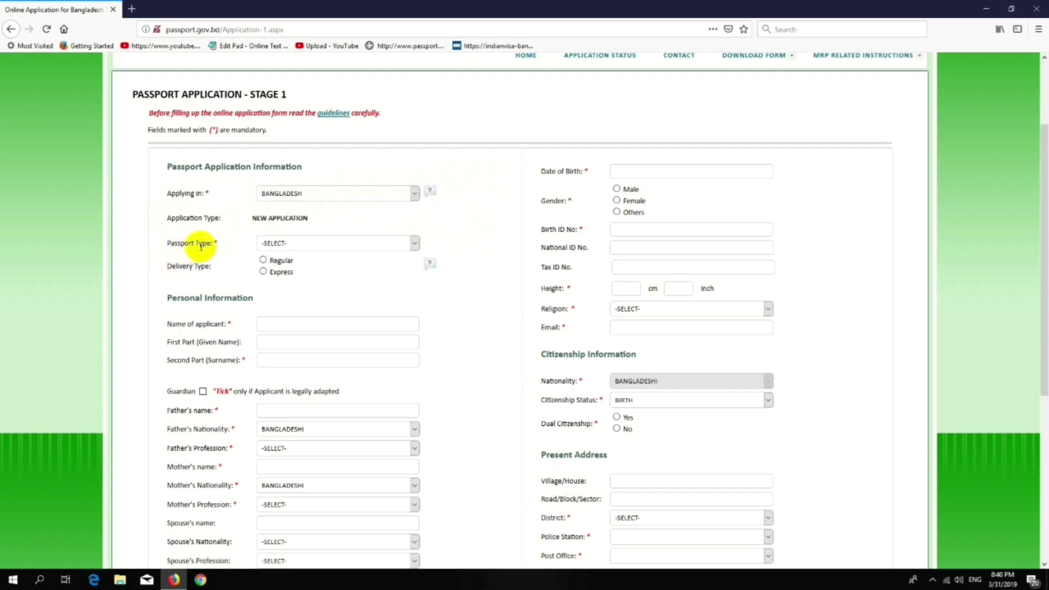
Set Passport Type to ORDINARY and leave Supporting Document at -SELECT-.
{"action": "left_click", "coordinate": [302, 240]}
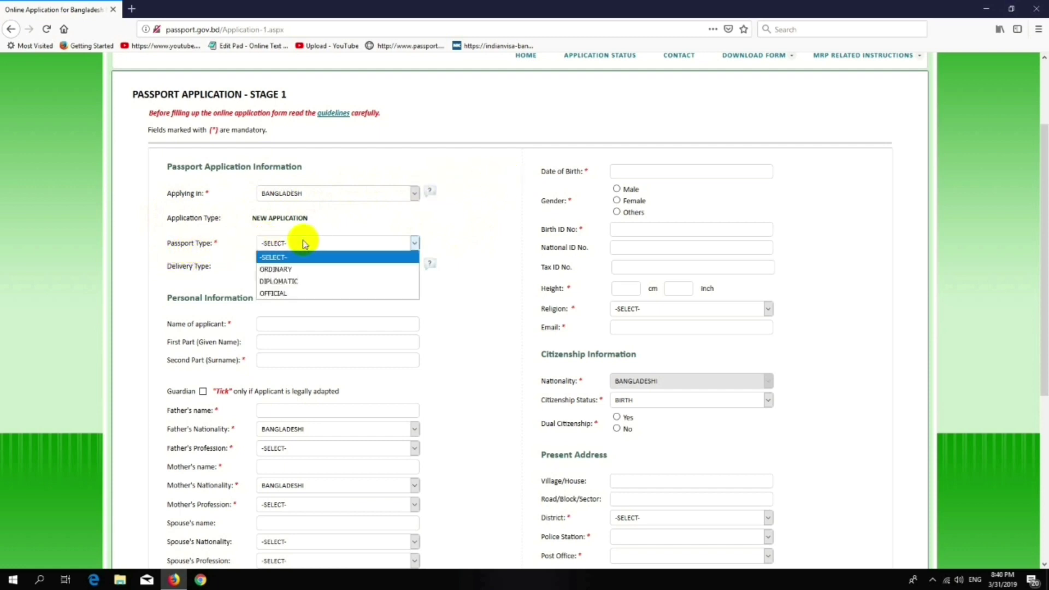
{"action": "left_click", "coordinate": [295, 269]}
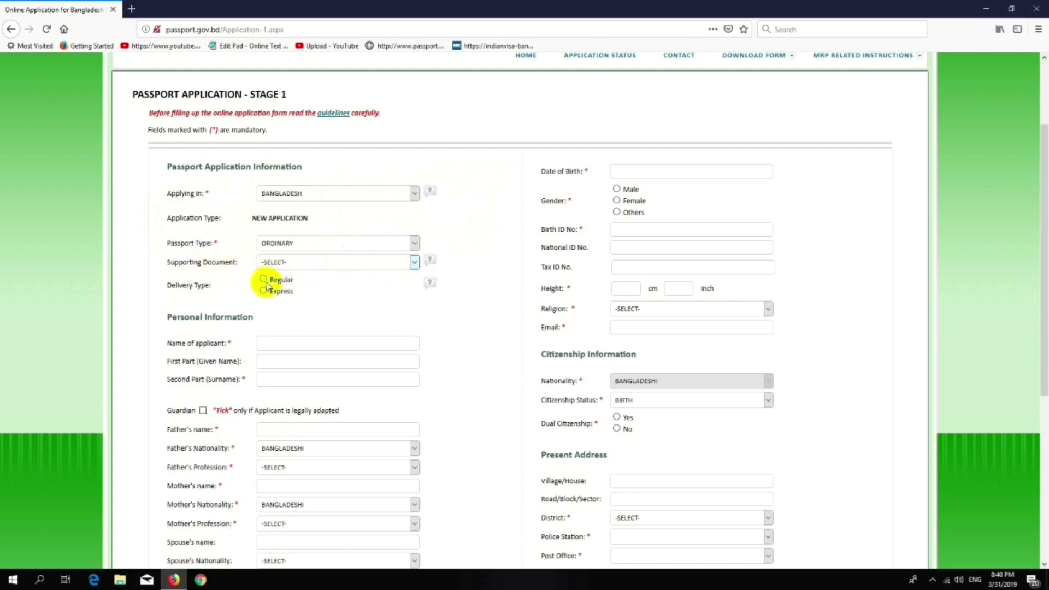
{"action": "left_click", "coordinate": [313, 265]}
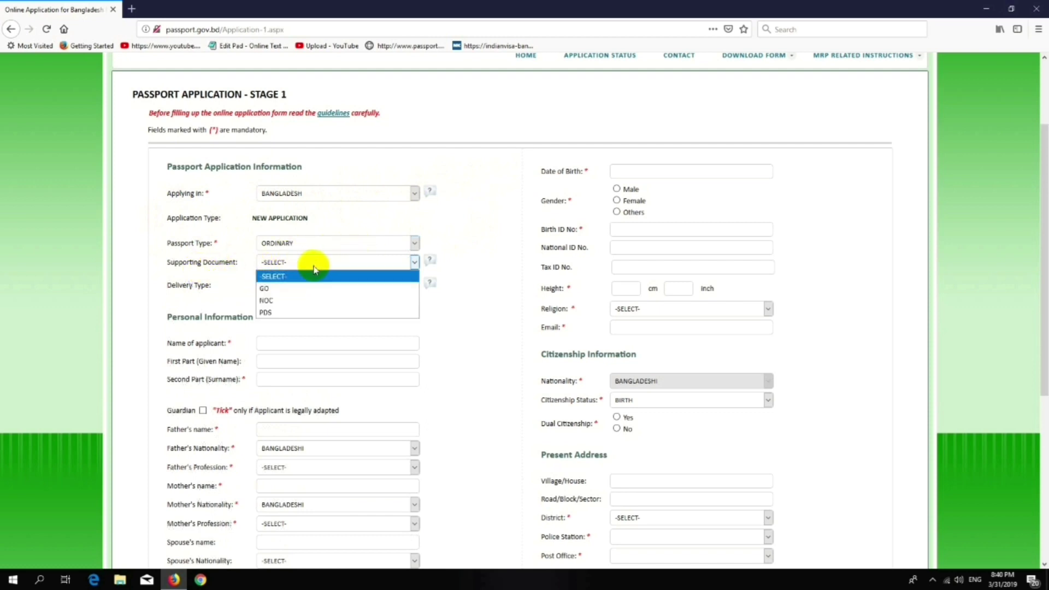
{"action": "left_click", "coordinate": [206, 264]}
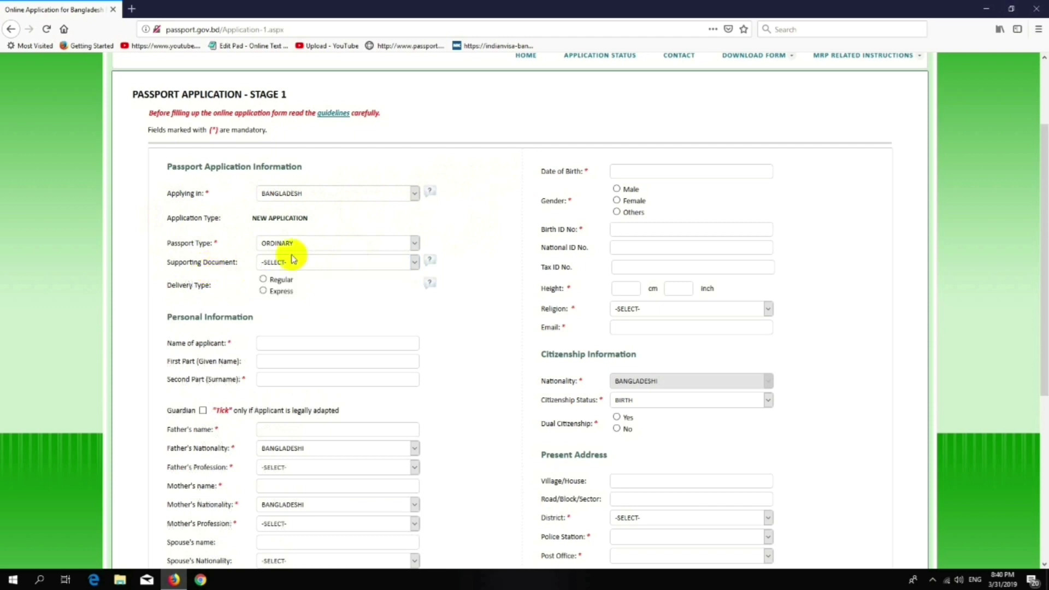
{"action": "left_click", "coordinate": [276, 263]}
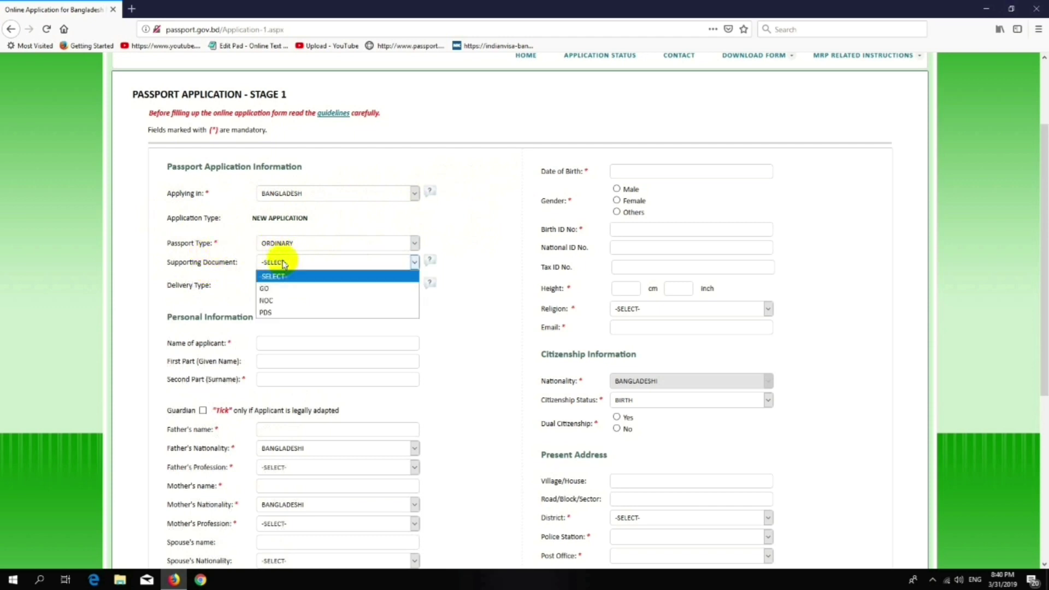
{"action": "left_click", "coordinate": [195, 298]}
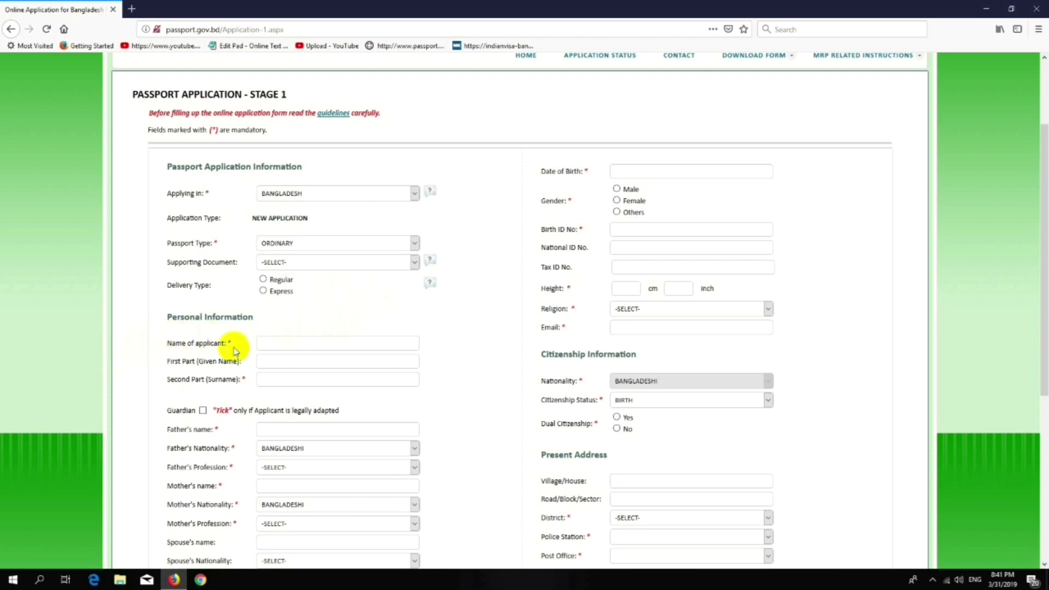
Enter the applicant's full name in Name of applicant using the autocomplete suggestion.
{"action": "left_click", "coordinate": [282, 341]}
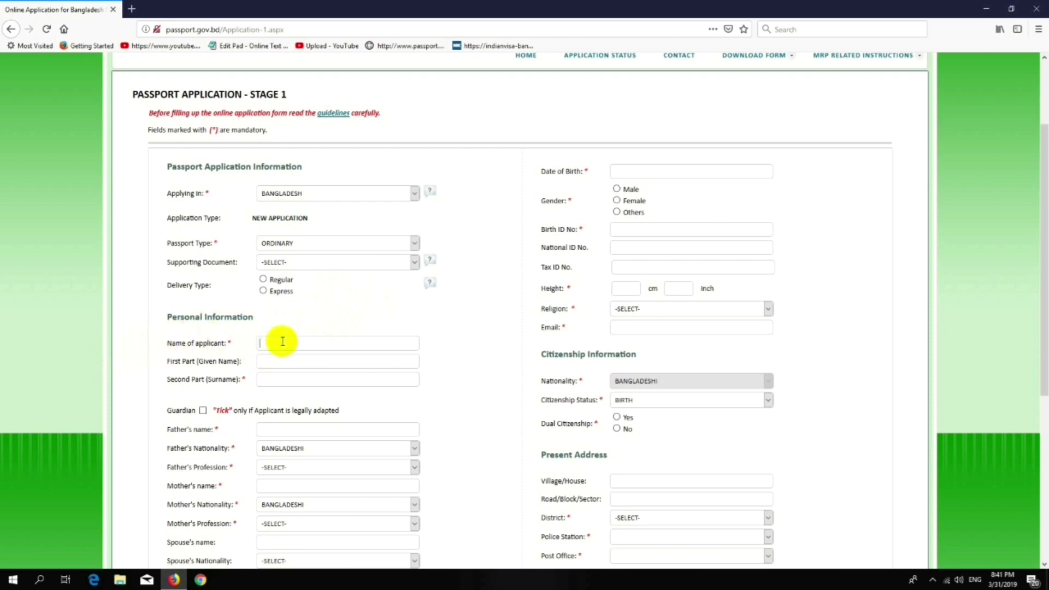
{"action": "type", "text": "RANJI"}
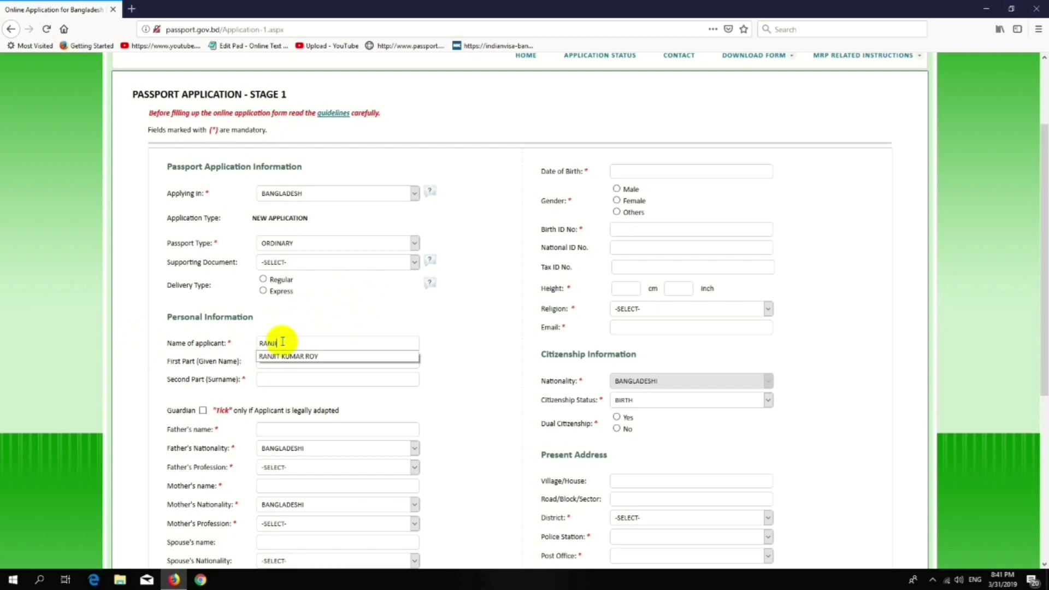
{"action": "left_click", "coordinate": [297, 358]}
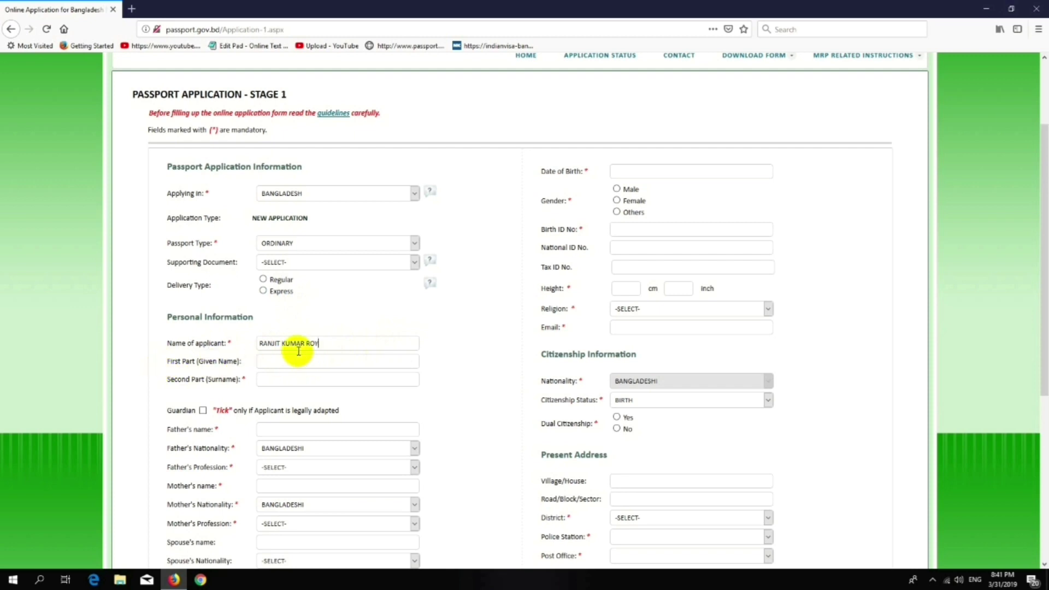
Copy the given-name part of the full name into the First Part field.
{"action": "left_click_drag", "start_coordinate": [305, 345], "coordinate": [253, 346]}
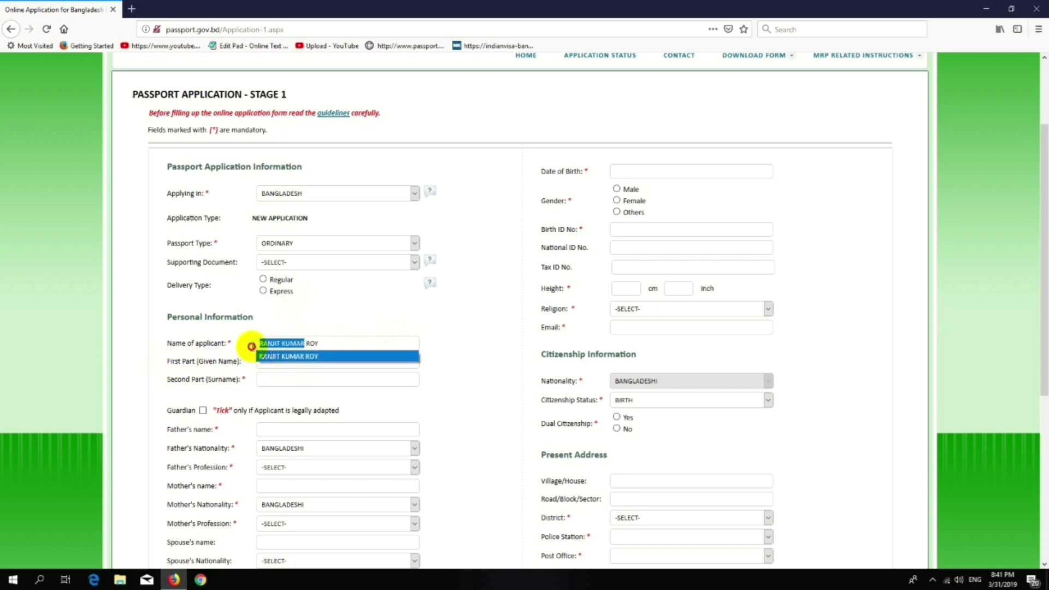
{"action": "right_click", "coordinate": [280, 341]}
{"action": "left_click", "coordinate": [306, 376]}
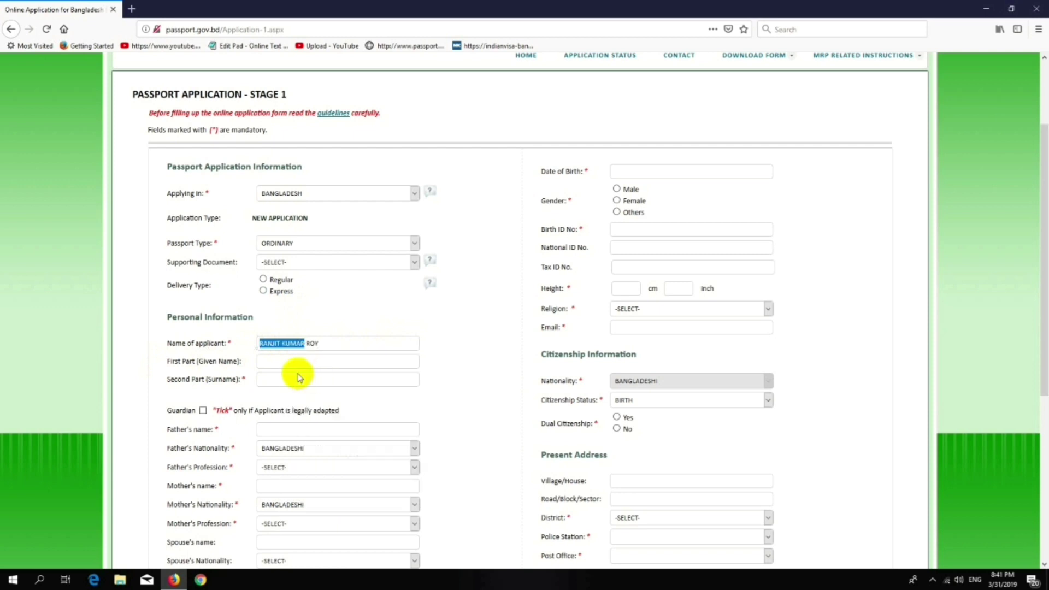
{"action": "left_click", "coordinate": [276, 362]}
{"action": "right_click", "coordinate": [280, 362]}
{"action": "left_click", "coordinate": [307, 410]}
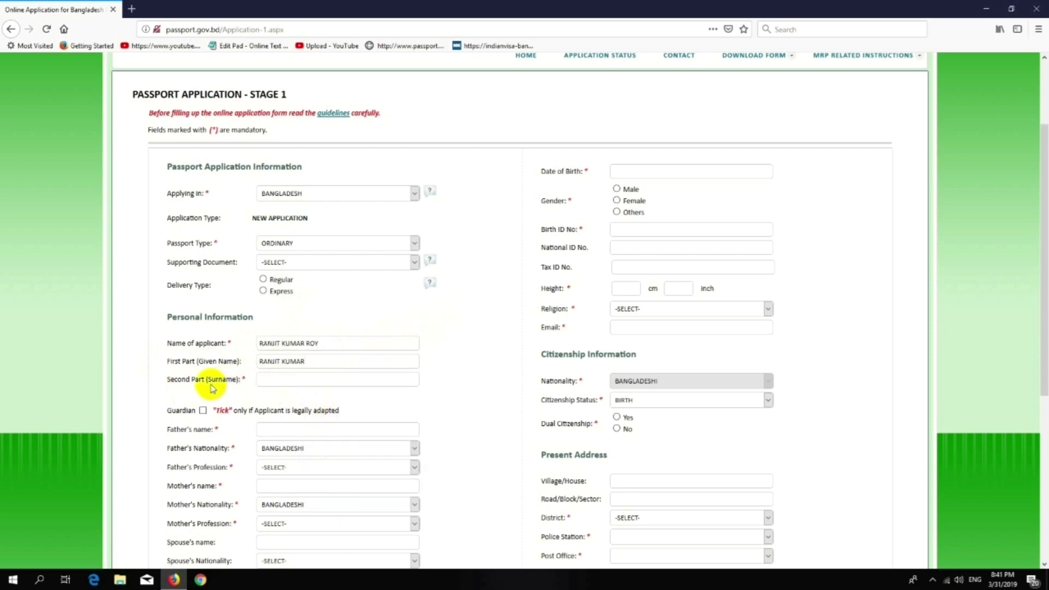
Copy the surname part of the full name into the Second Part field.
{"action": "left_click", "coordinate": [324, 344]}
{"action": "left_click_drag", "start_coordinate": [323, 344], "coordinate": [305, 344]}
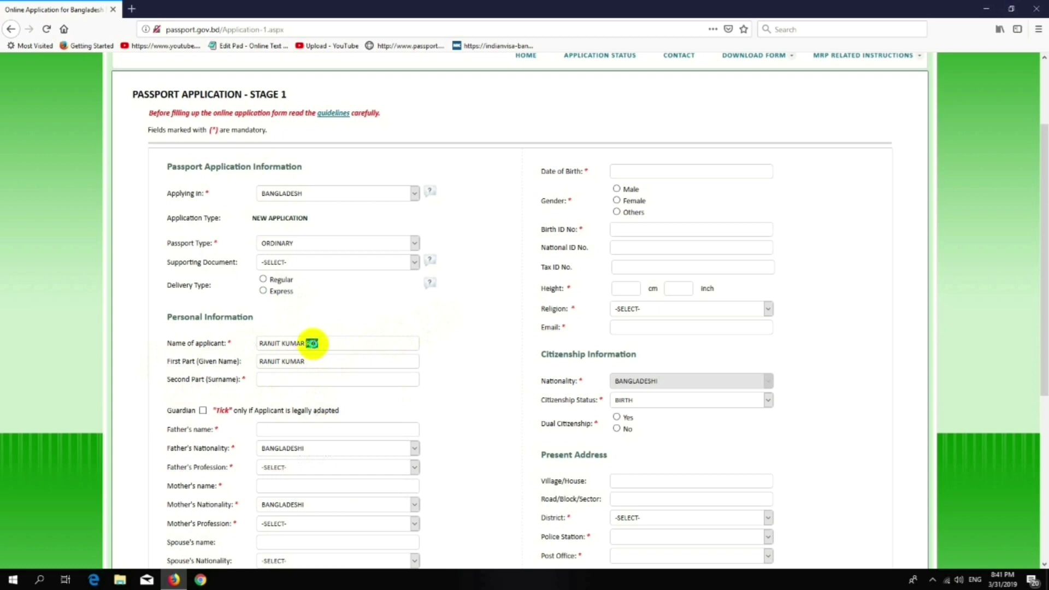
{"action": "right_click", "coordinate": [326, 345]}
{"action": "left_click", "coordinate": [344, 377]}
{"action": "right_click", "coordinate": [290, 376]}
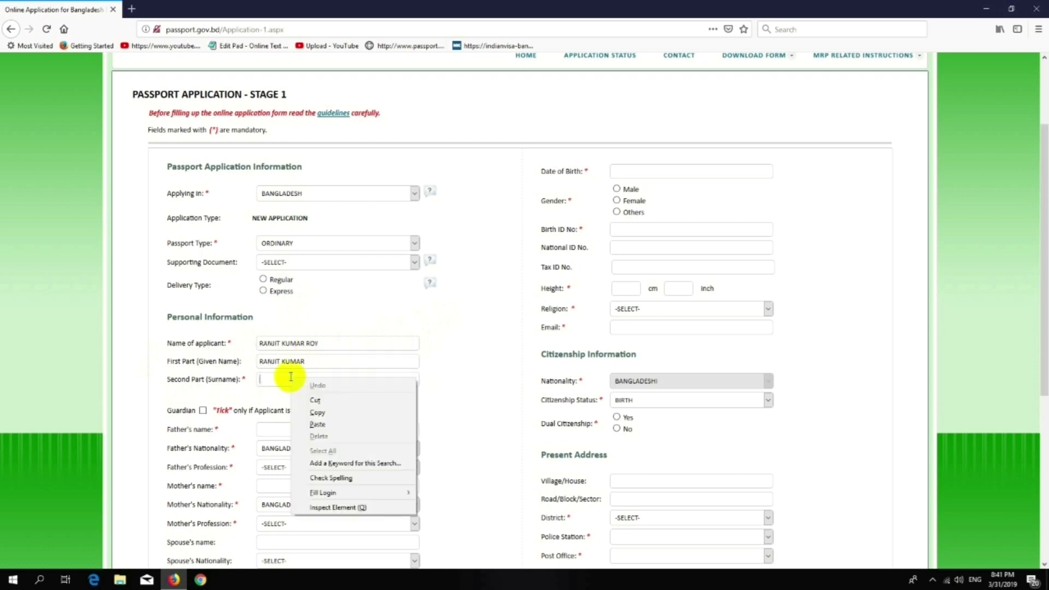
{"action": "left_click", "coordinate": [324, 420]}
{"action": "left_click", "coordinate": [156, 394]}
{"action": "scroll", "coordinate": [208, 349], "scroll_direction": "down", "scroll_amount": 2}
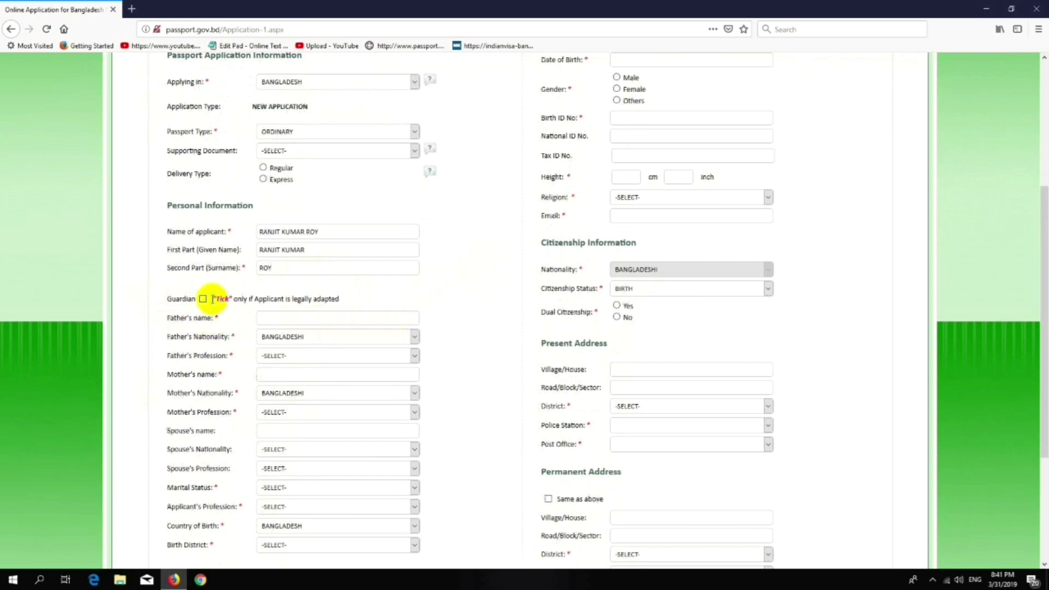
Enter the father's name and set Father's Profession to FARMER.
{"action": "left_click", "coordinate": [285, 319]}
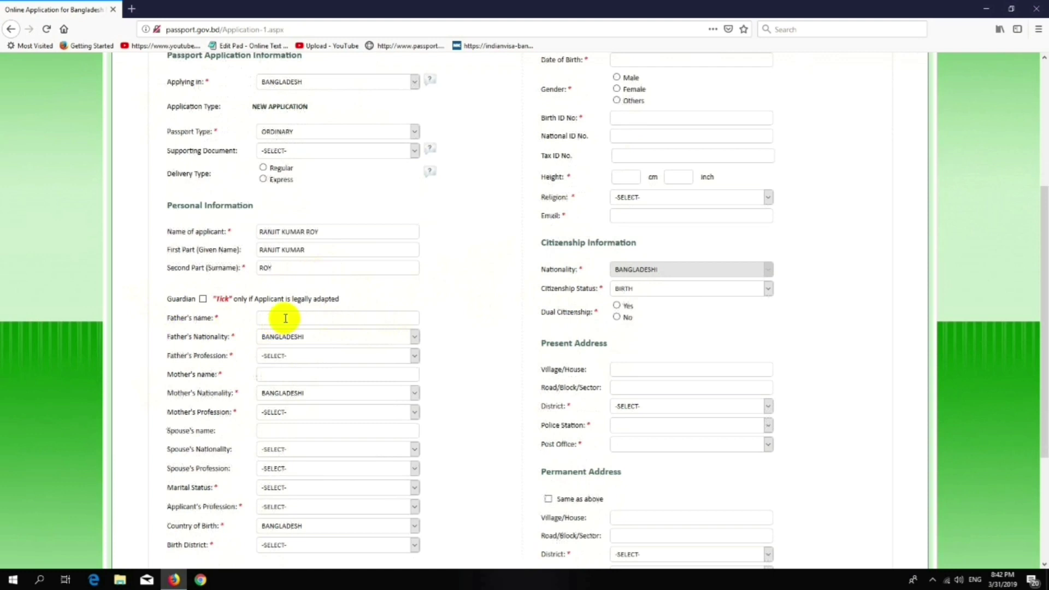
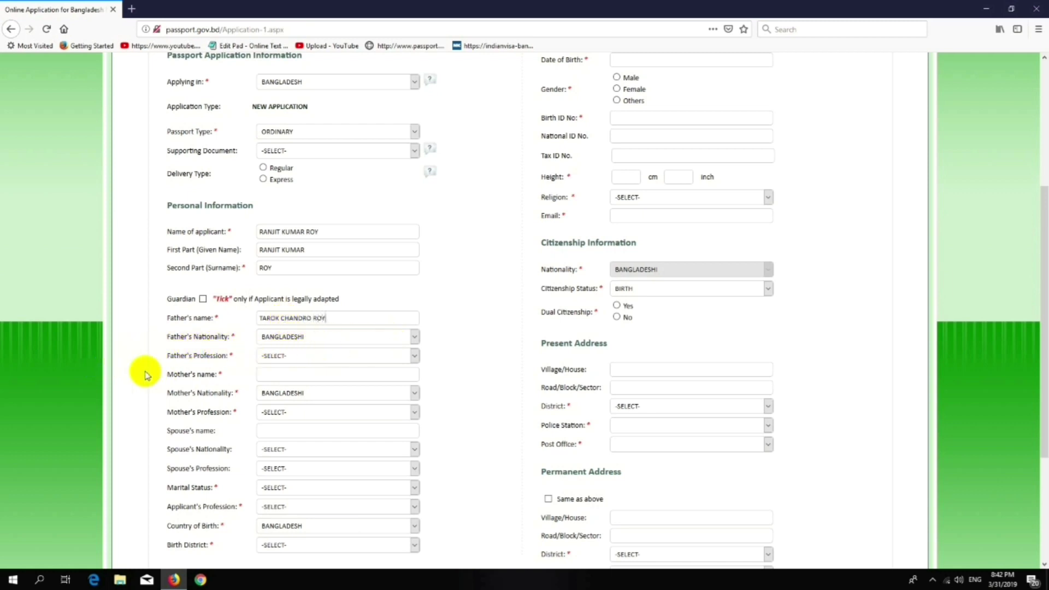
{"action": "left_click", "coordinate": [288, 355]}
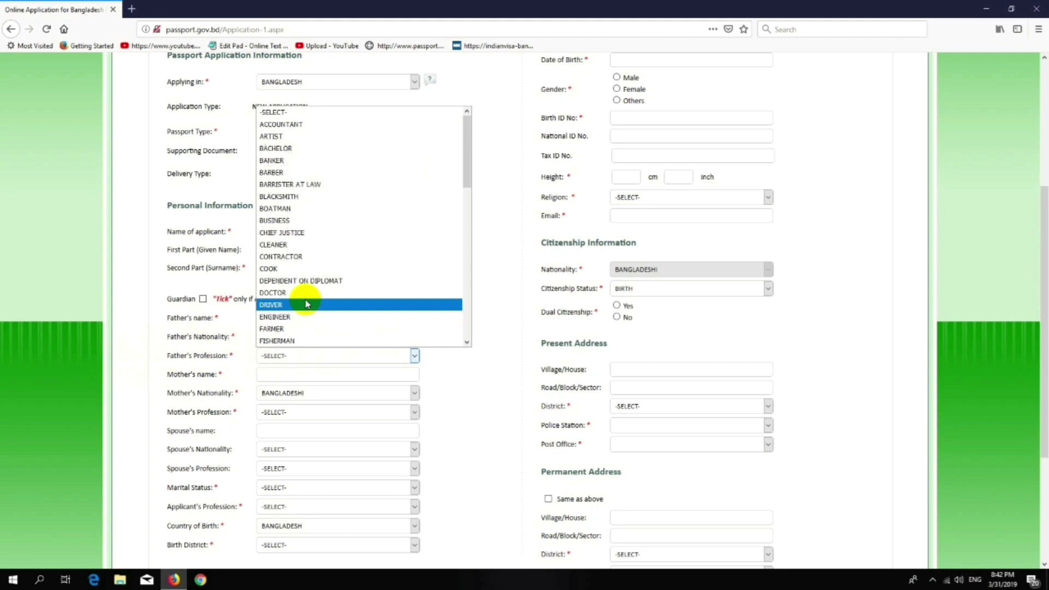
{"action": "key", "text": "f"}
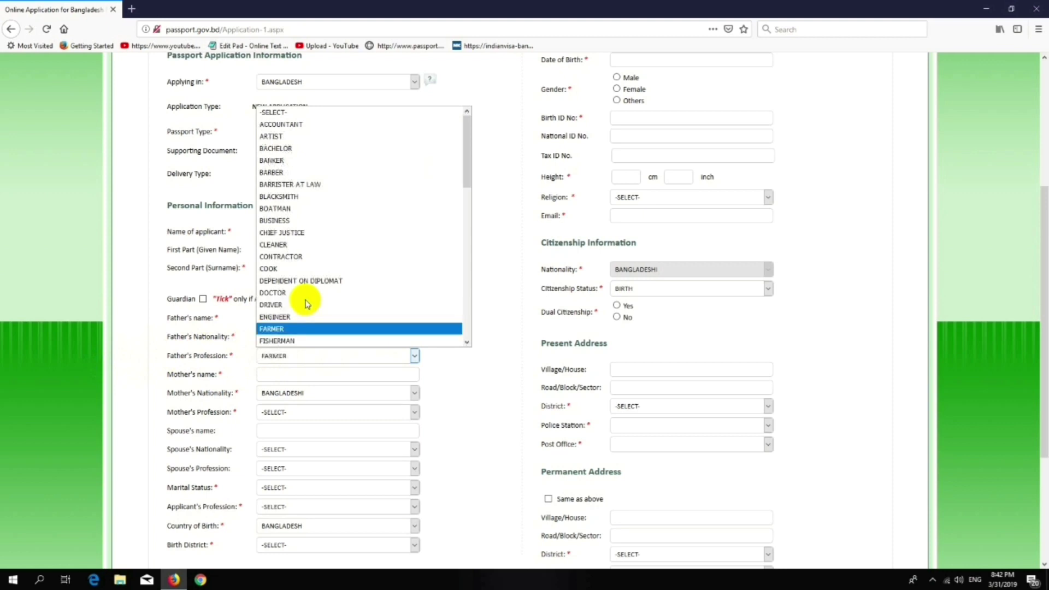
{"action": "key", "text": "Return"}
Enter the mother's name and set Mother's Profession to HOUSE WIFE.
{"action": "left_click", "coordinate": [293, 373]}
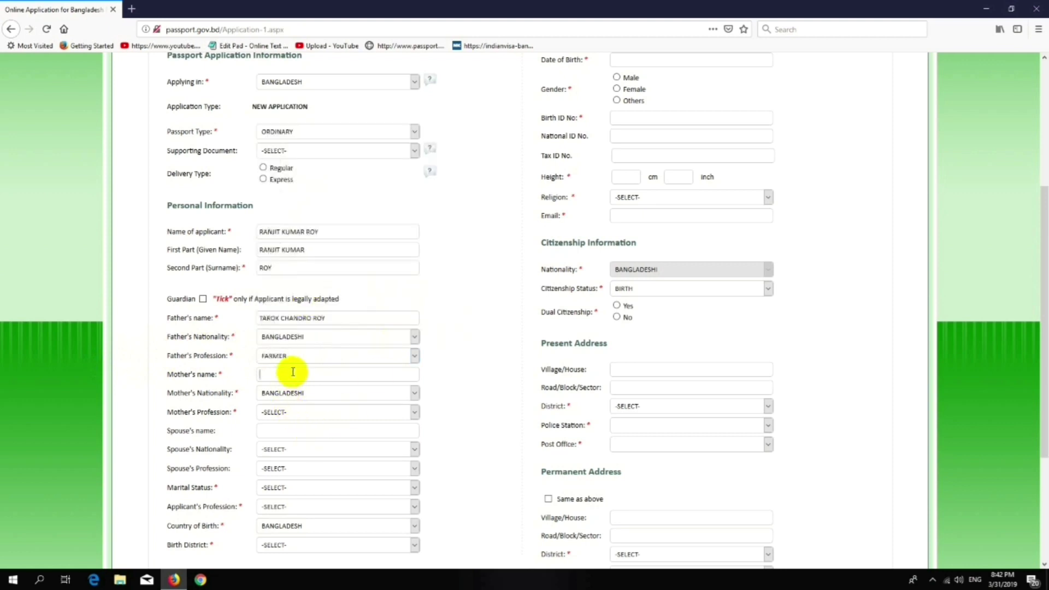
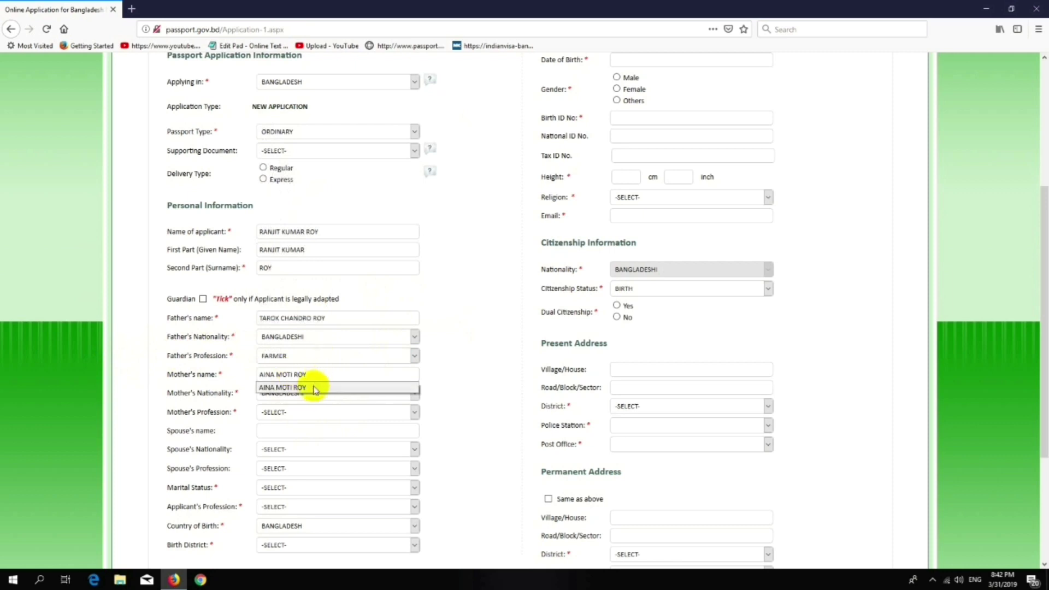
{"action": "left_click", "coordinate": [315, 388]}
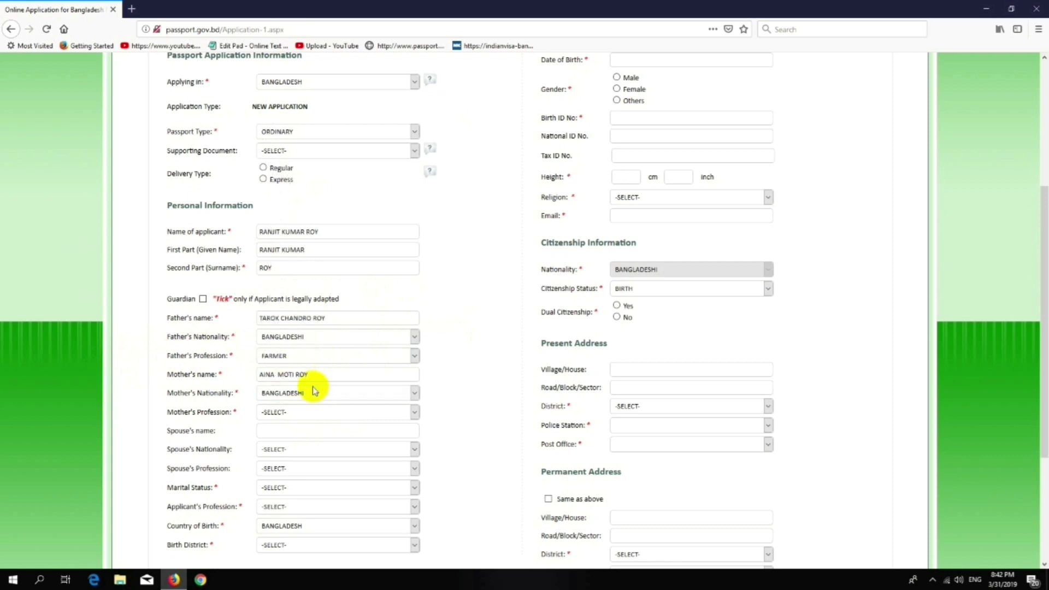
{"action": "left_click", "coordinate": [292, 412]}
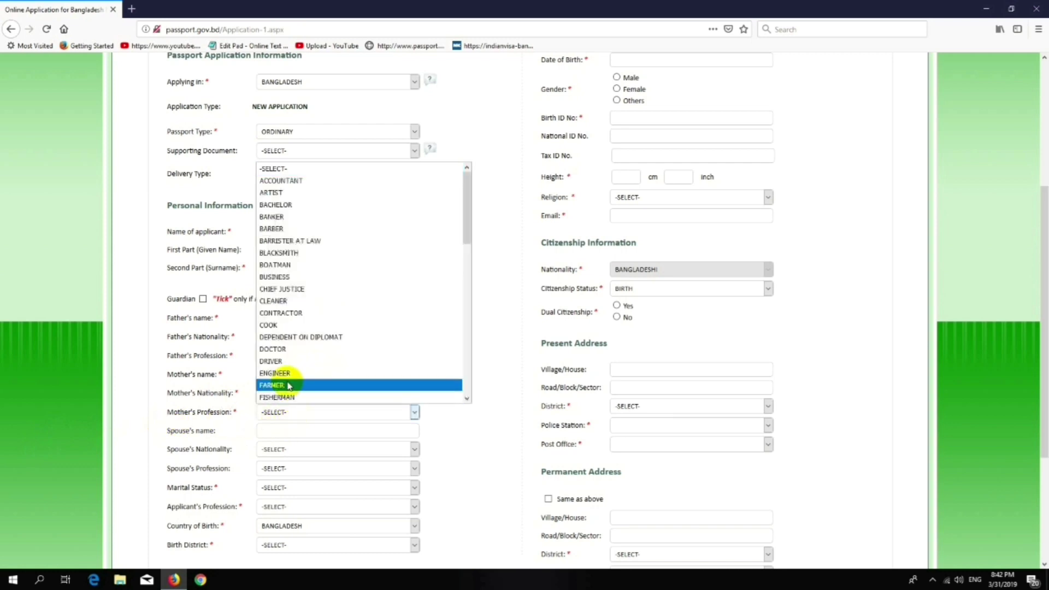
{"action": "key", "text": "h"}
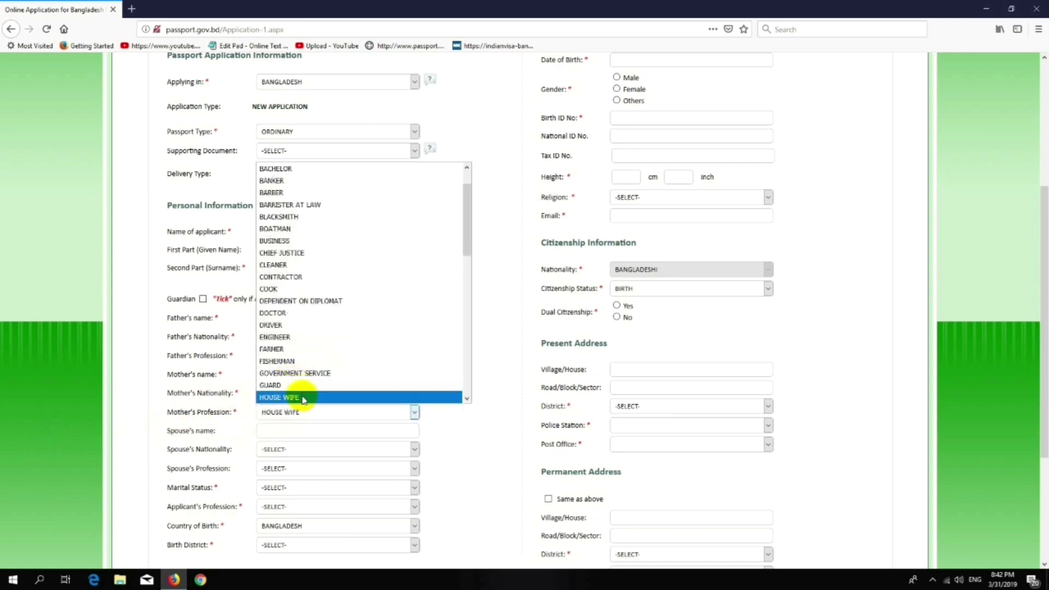
{"action": "left_click", "coordinate": [298, 398]}
{"action": "left_click", "coordinate": [286, 431]}
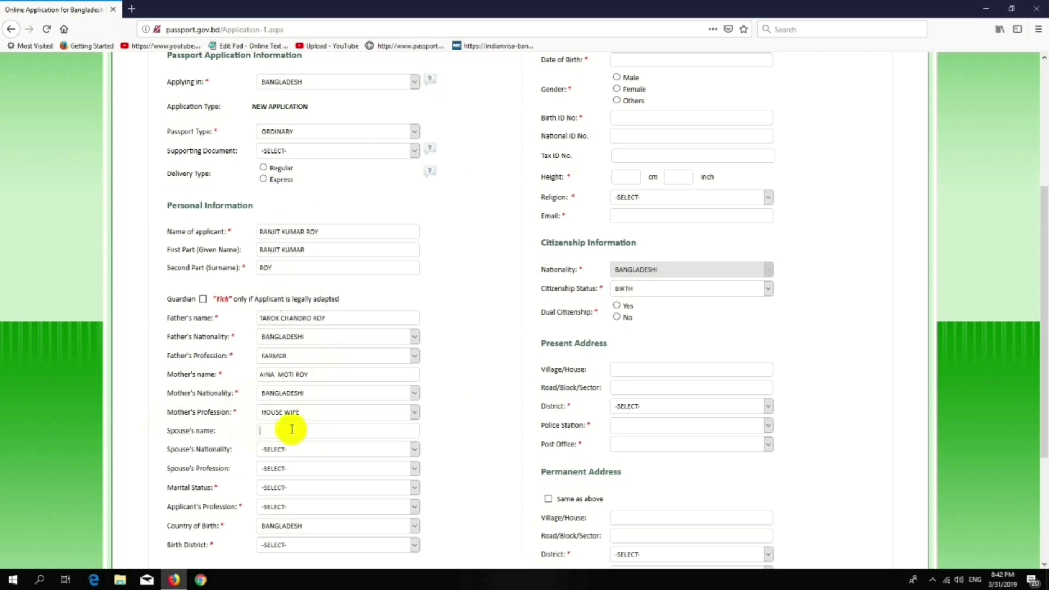
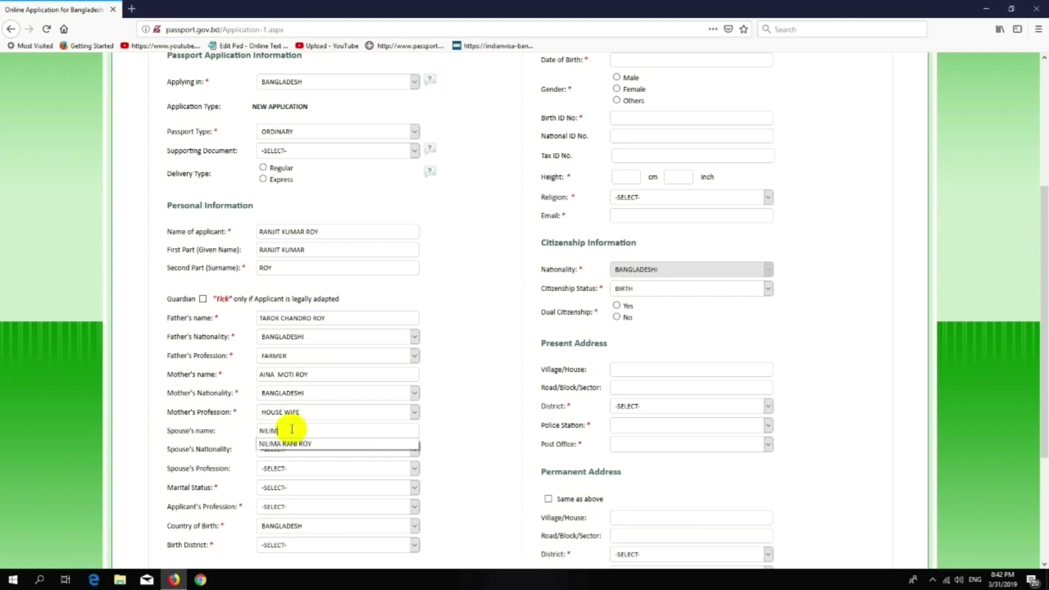
Enter the spouse's name and set Spouse's Nationality to BANGLADESHI.
{"action": "left_click", "coordinate": [480, 431]}
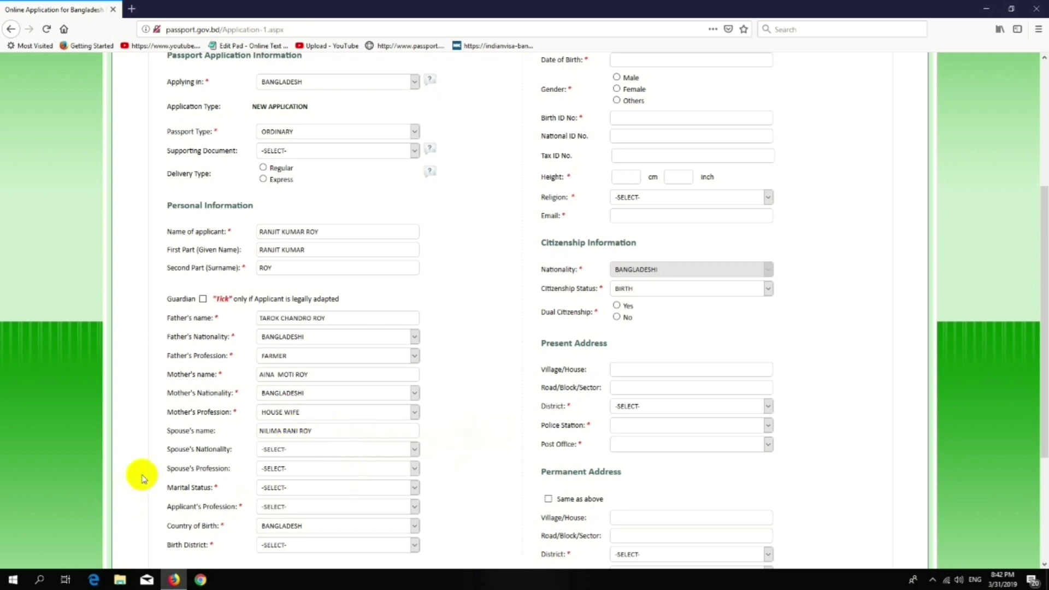
{"action": "left_click", "coordinate": [295, 449]}
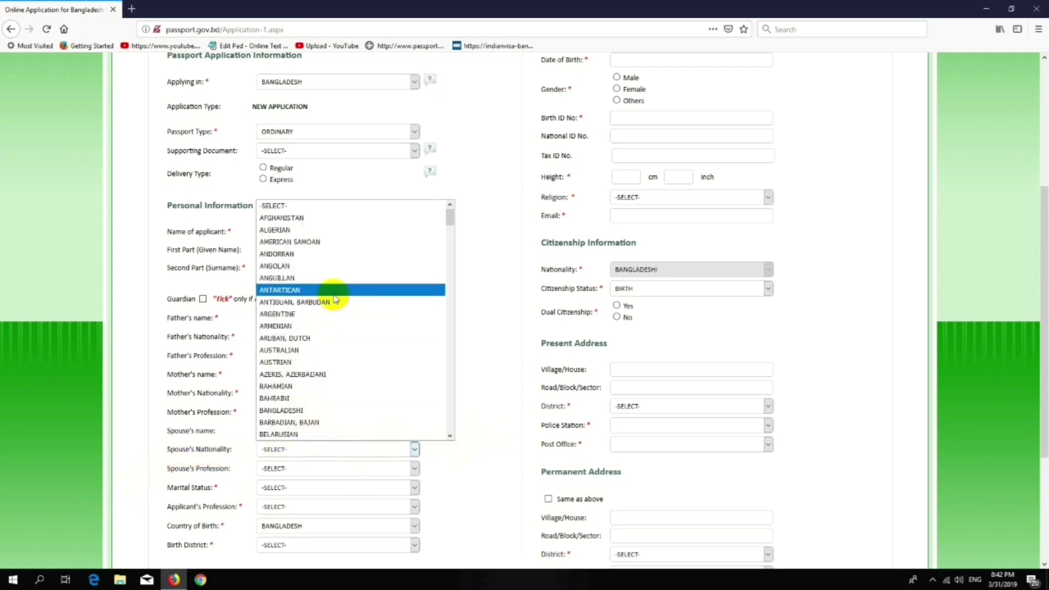
{"action": "left_click", "coordinate": [306, 409]}
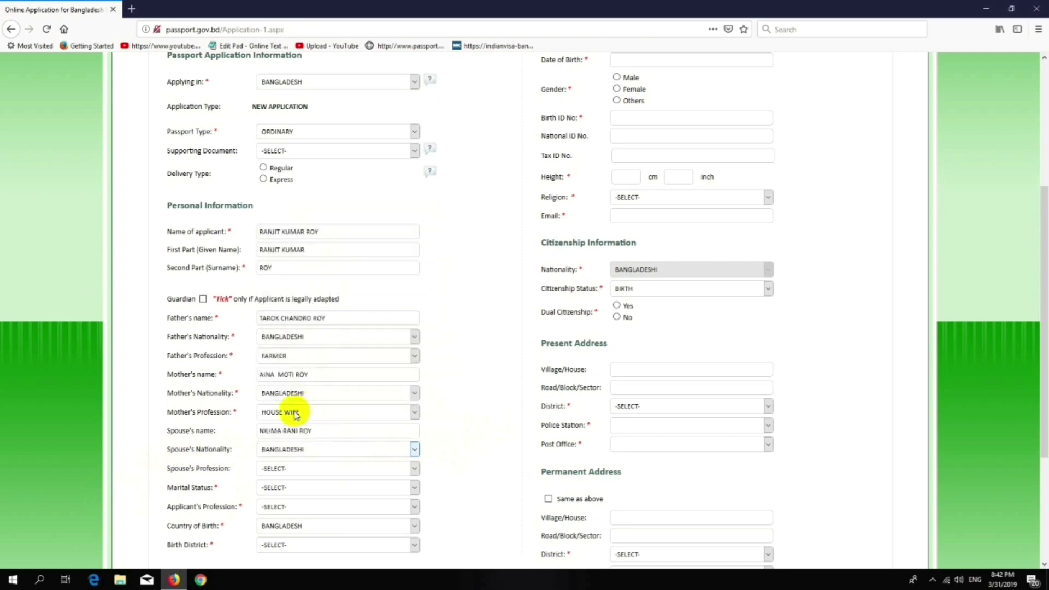
Set Spouse's Profession to HOUSE WIFE and Marital Status to MARRIED.
{"action": "left_click", "coordinate": [281, 468]}
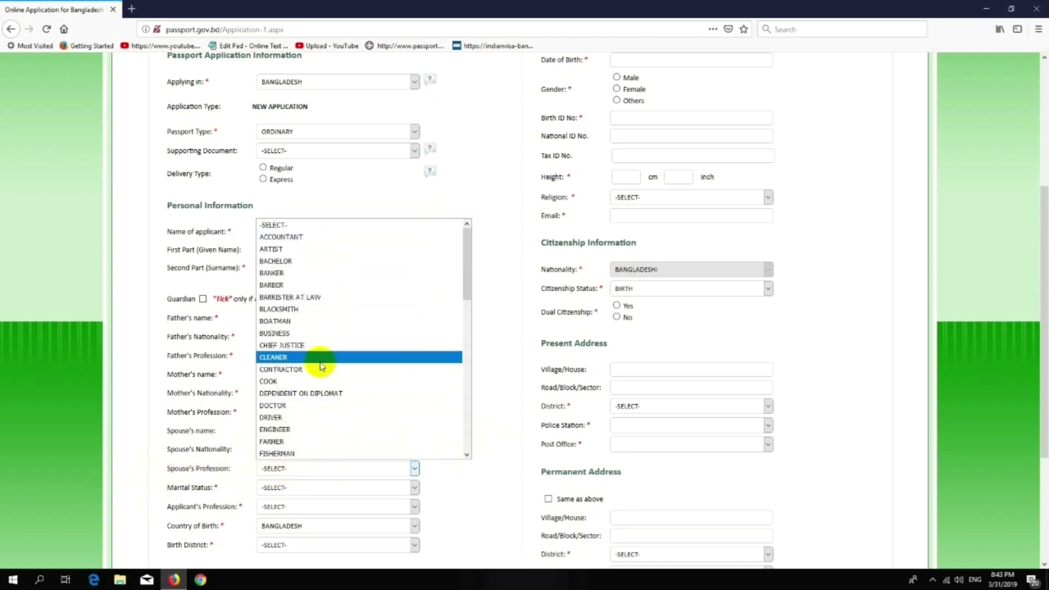
{"action": "key", "text": "h"}
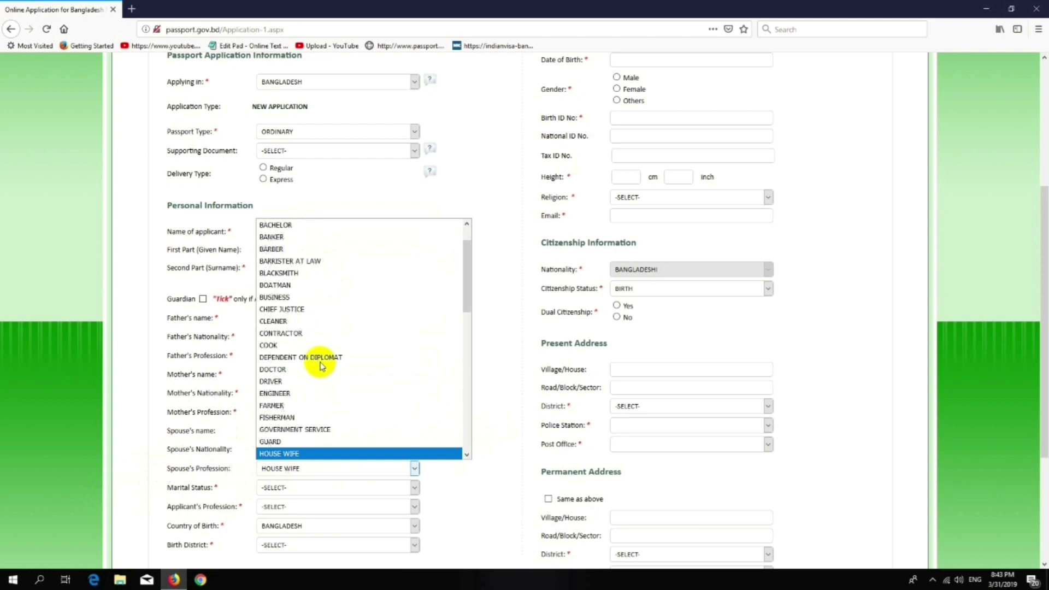
{"action": "key", "text": "Return"}
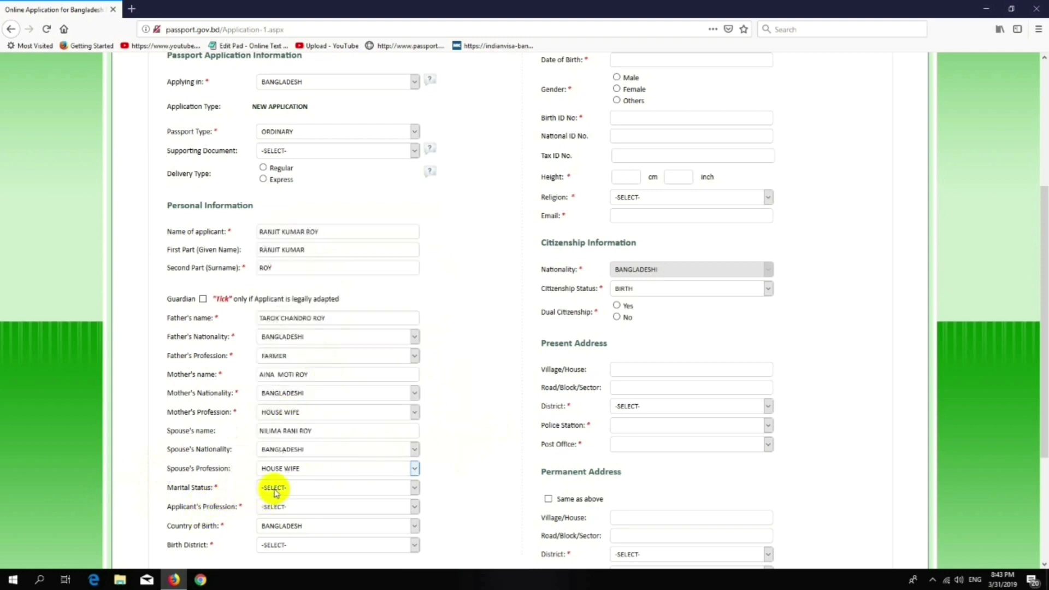
{"action": "left_click", "coordinate": [275, 487]}
{"action": "left_click", "coordinate": [281, 524]}
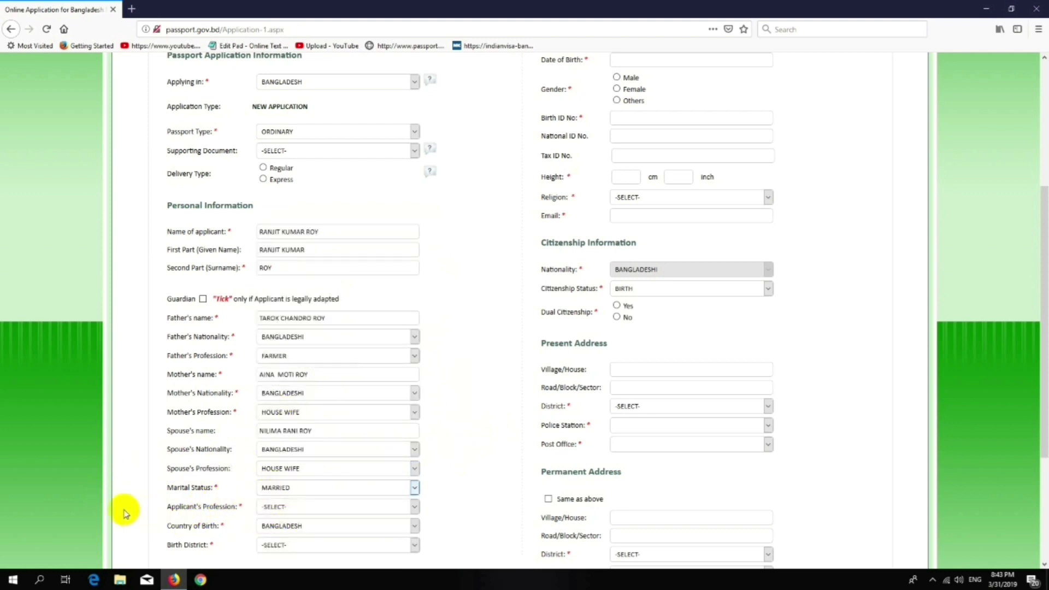
{"action": "left_click", "coordinate": [283, 507]}
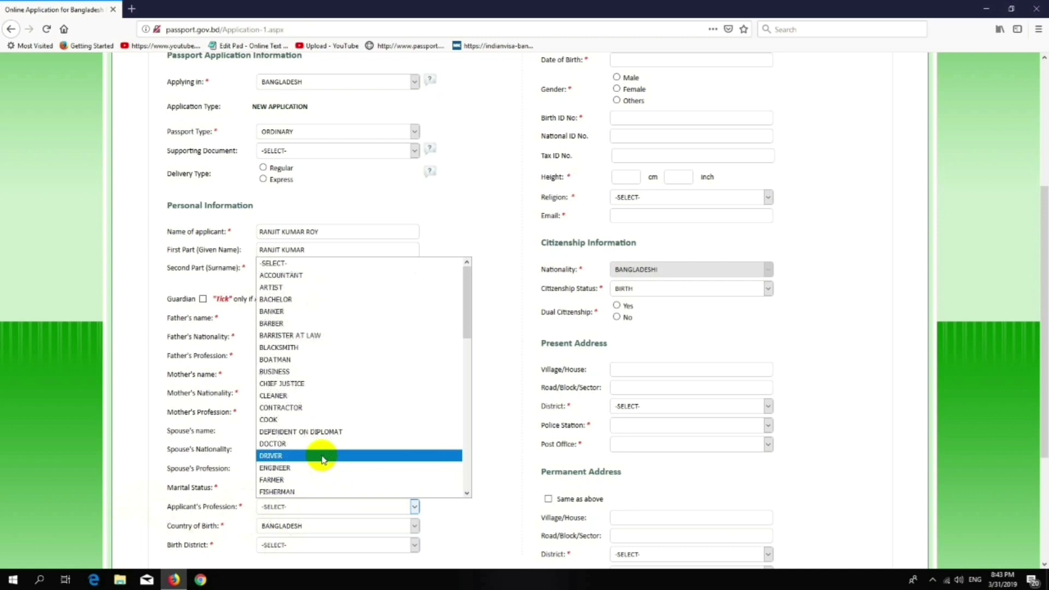
Set Applicant's Profession to FARMER and Birth District to BAGERHAT.
{"action": "key", "text": "Down"}
{"action": "key", "text": "Down"}
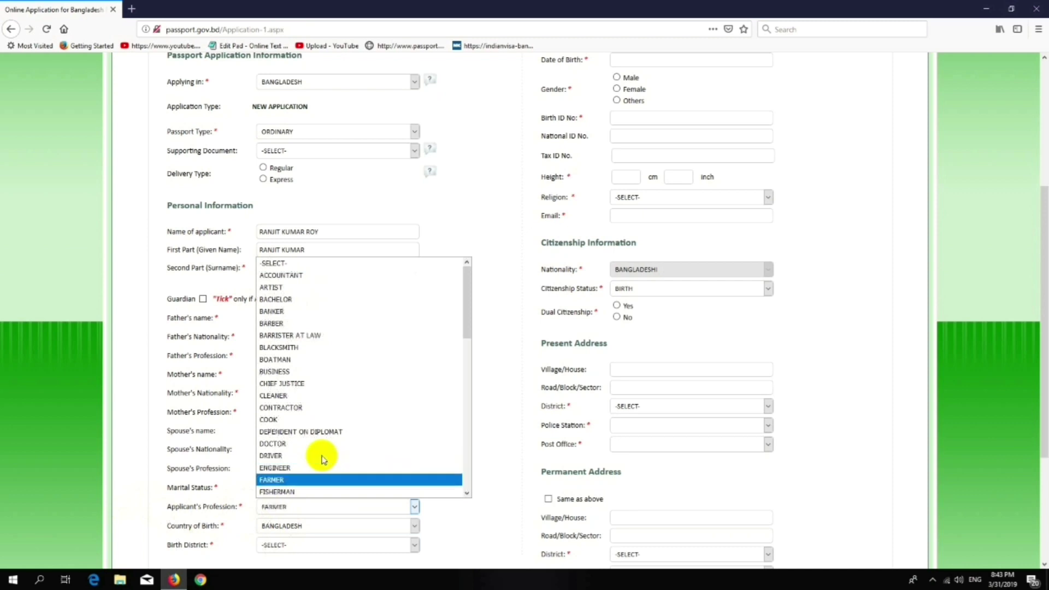
{"action": "key", "text": "Return"}
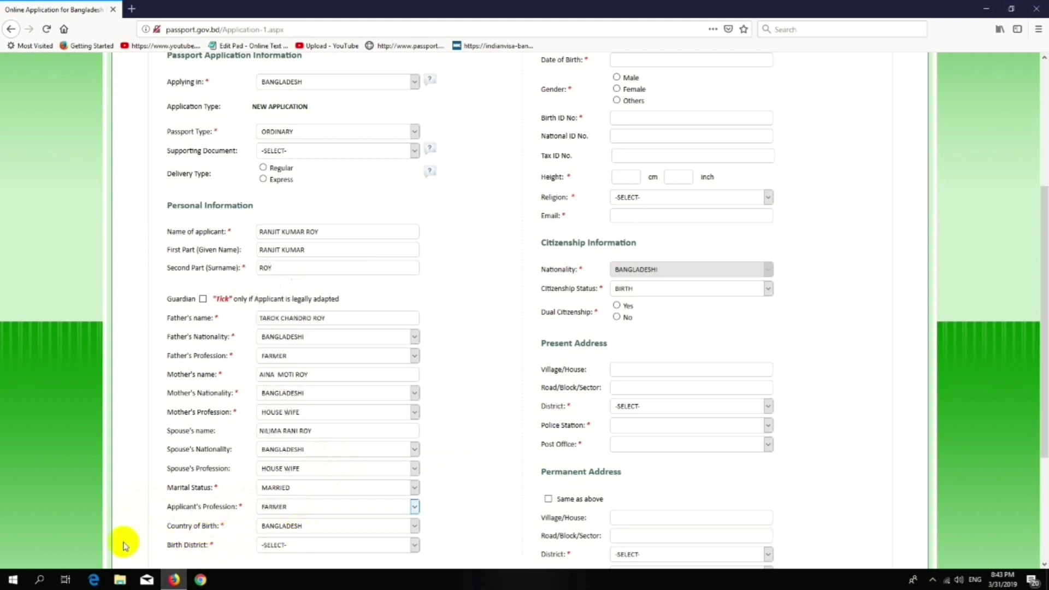
{"action": "left_click", "coordinate": [278, 546]}
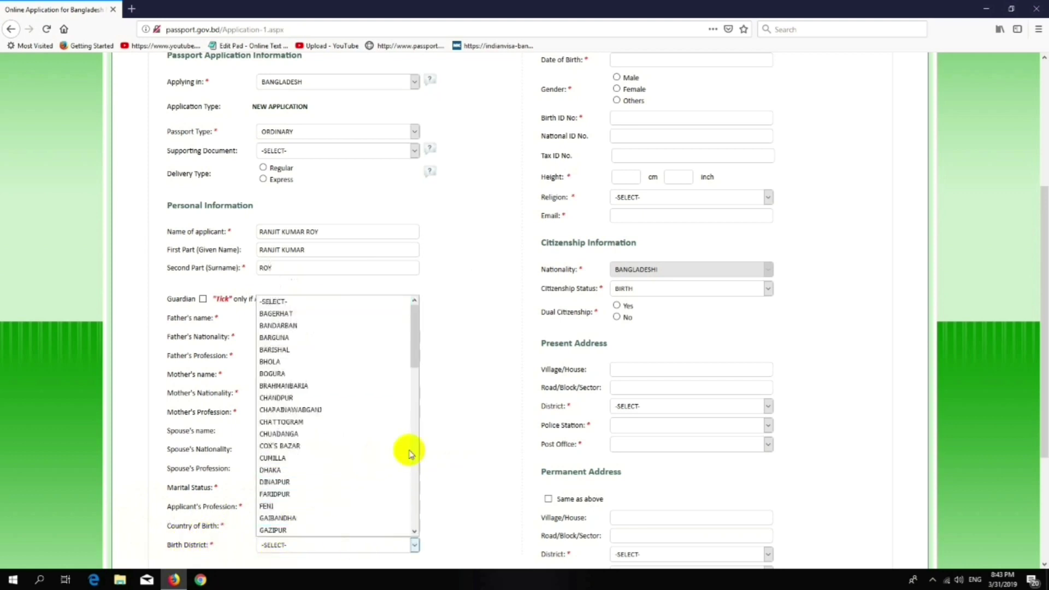
{"action": "left_click", "coordinate": [289, 313]}
{"action": "scroll", "coordinate": [518, 455], "scroll_direction": "down", "scroll_amount": 4}
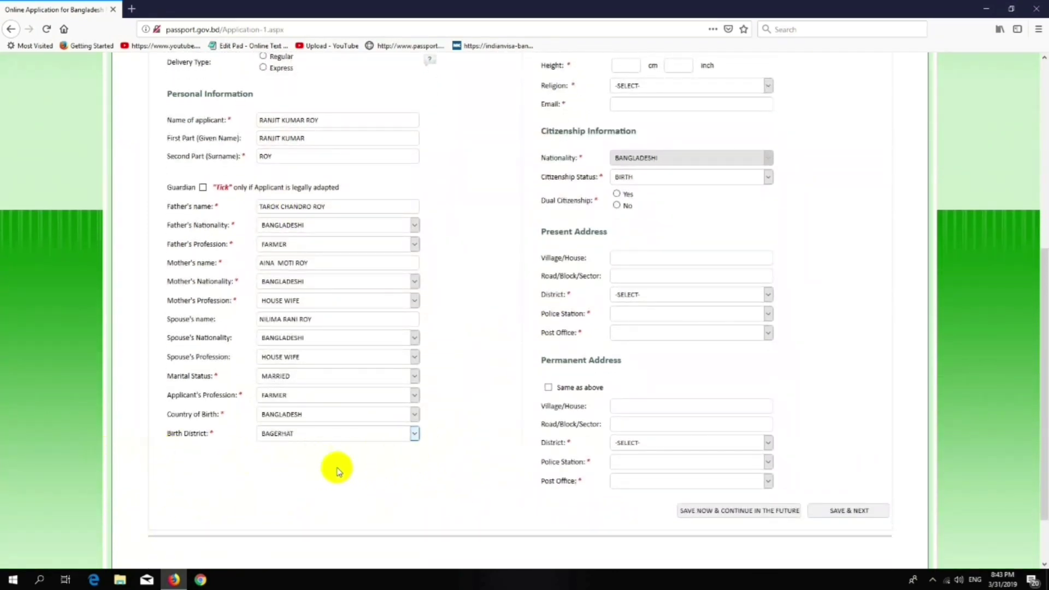
{"action": "scroll", "coordinate": [456, 468], "scroll_direction": "up", "scroll_amount": 10}
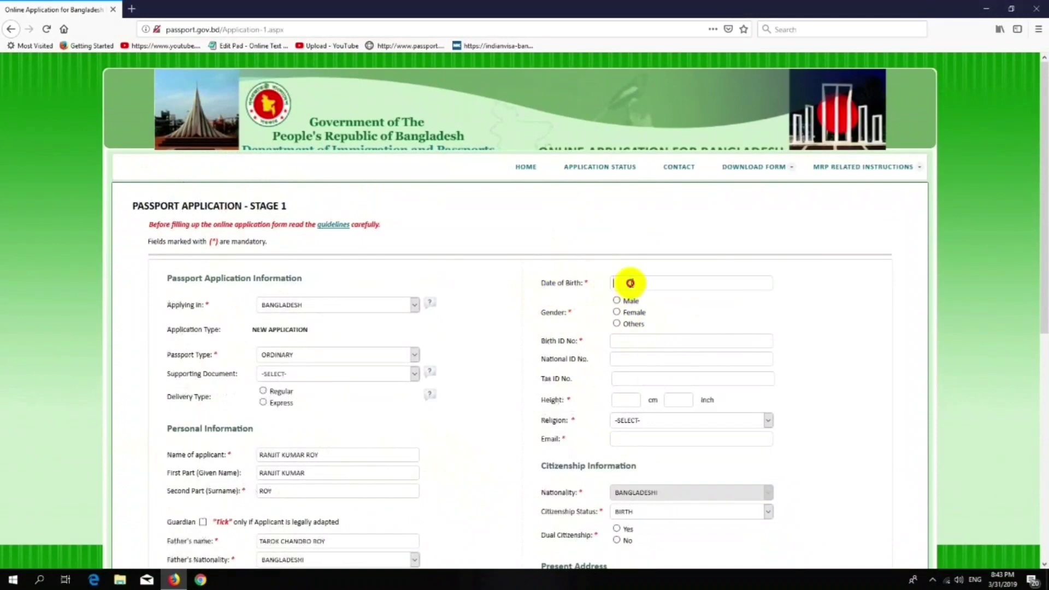
{"action": "left_click", "coordinate": [628, 283]}
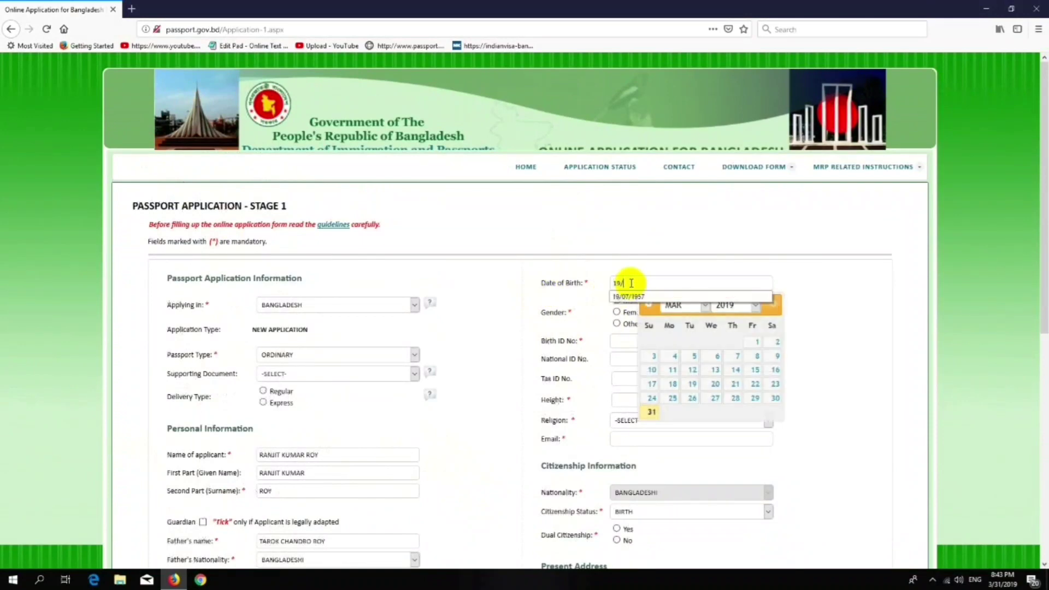
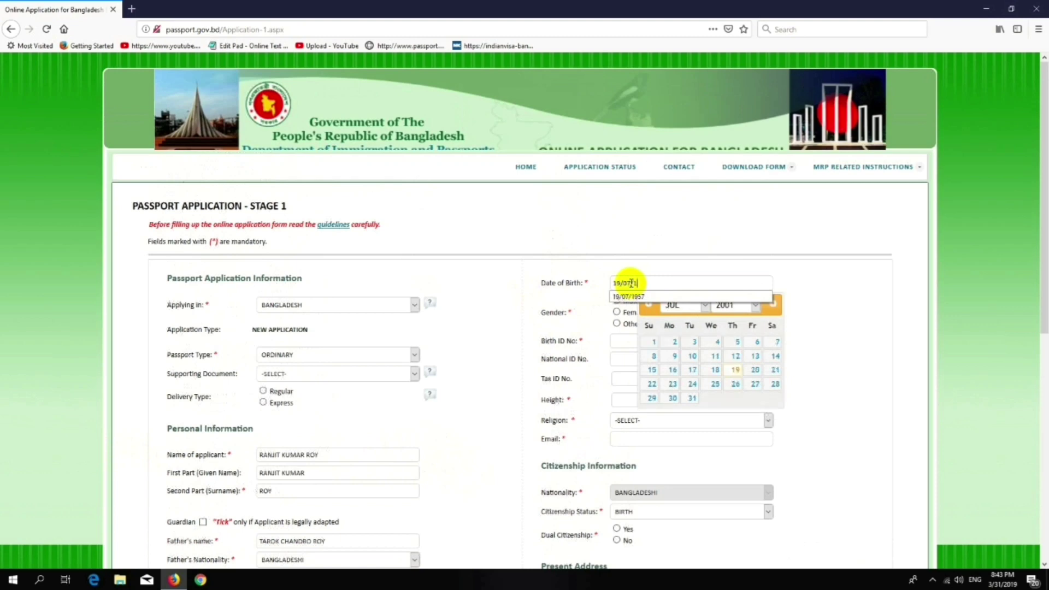
{"action": "left_click", "coordinate": [896, 285]}
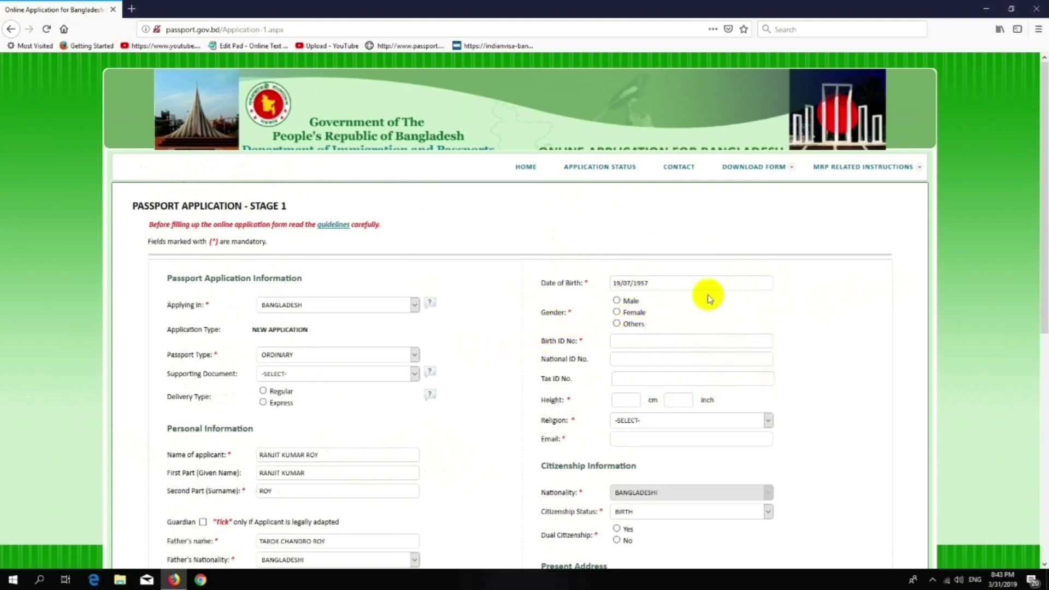
{"action": "left_click", "coordinate": [617, 300]}
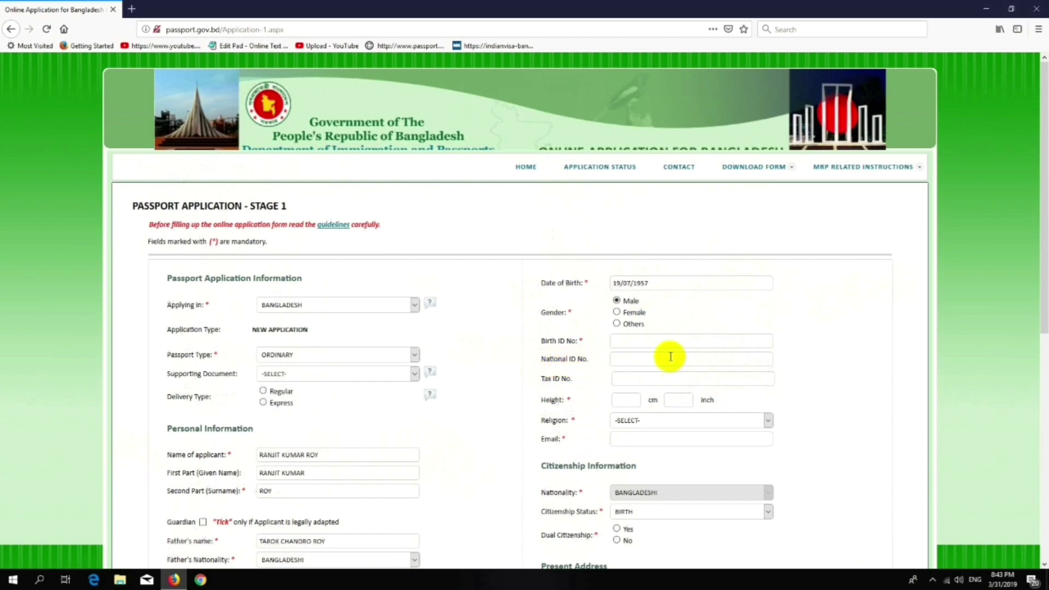
Fill in the National ID No. field with the applicant's saved ID number.
{"action": "left_click_drag", "start_coordinate": [542, 349], "coordinate": [574, 343]}
{"action": "left_click", "coordinate": [568, 344]}
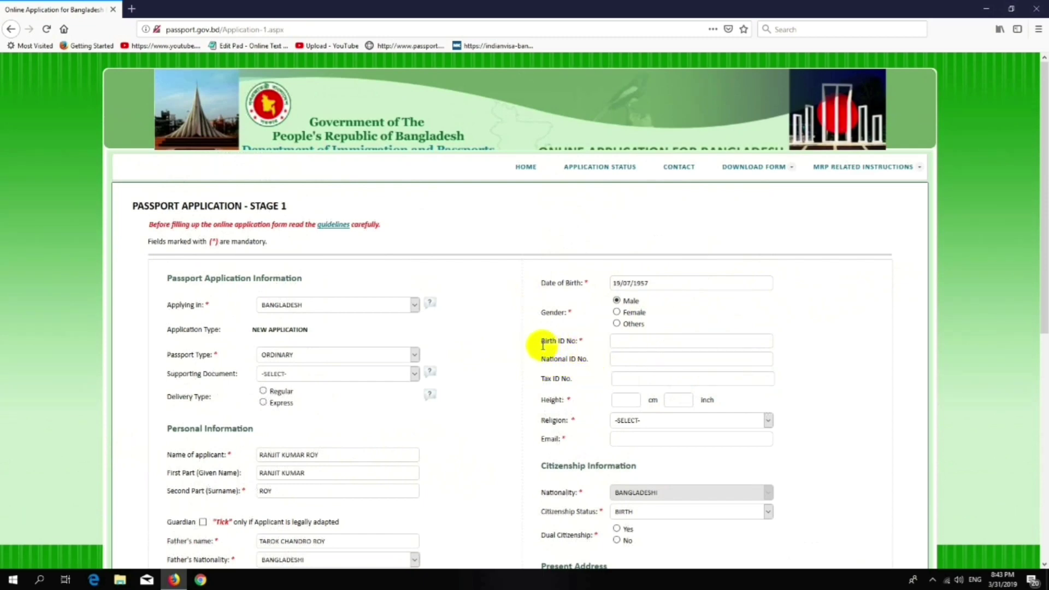
{"action": "mouse_move", "coordinate": [542, 349]}
{"action": "left_mouse_down"}
{"action": "mouse_move", "coordinate": [578, 343]}
{"action": "mouse_move", "coordinate": [542, 362]}
{"action": "left_mouse_up"}
{"action": "left_click", "coordinate": [627, 360]}
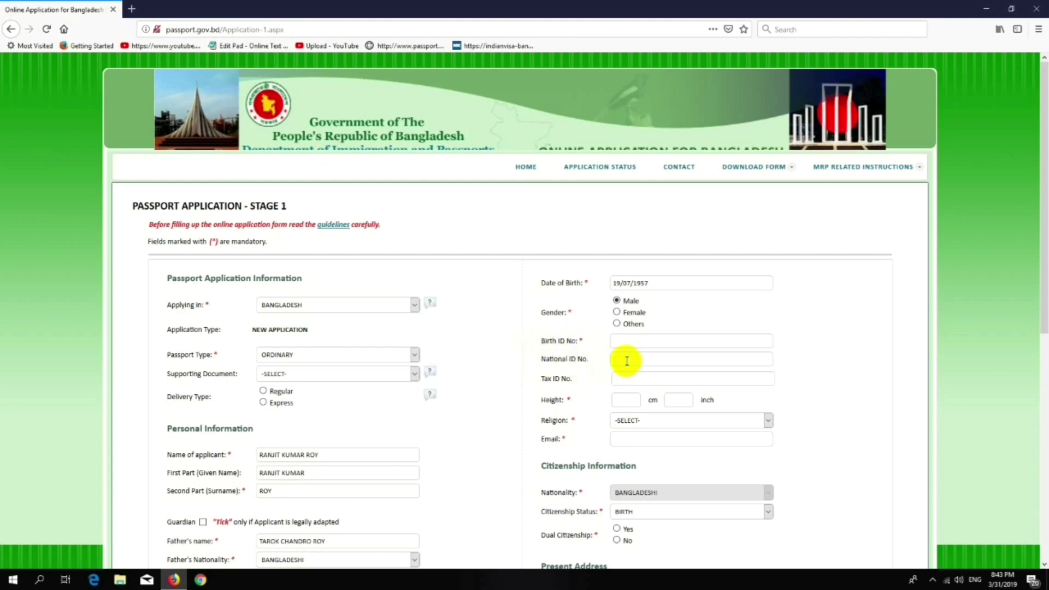
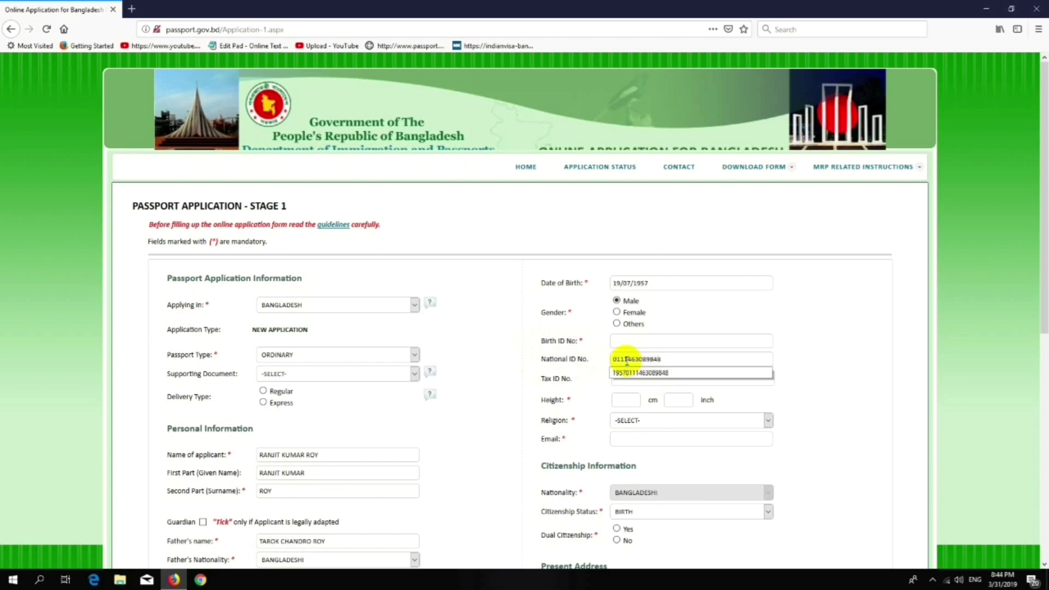
{"action": "key", "text": "Down"}
{"action": "key", "text": "Return"}
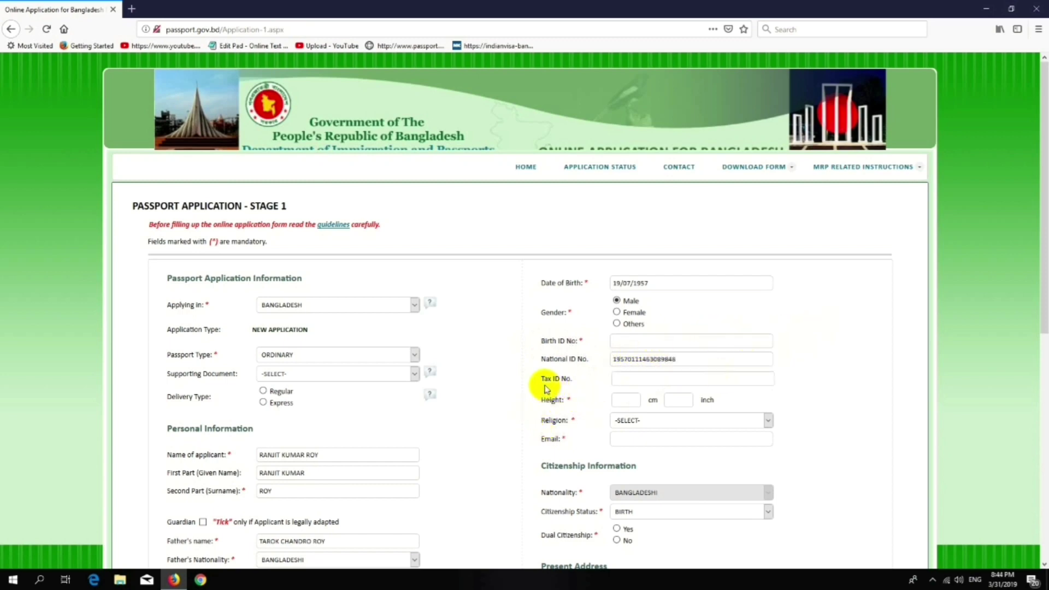
{"action": "left_click", "coordinate": [635, 379]}
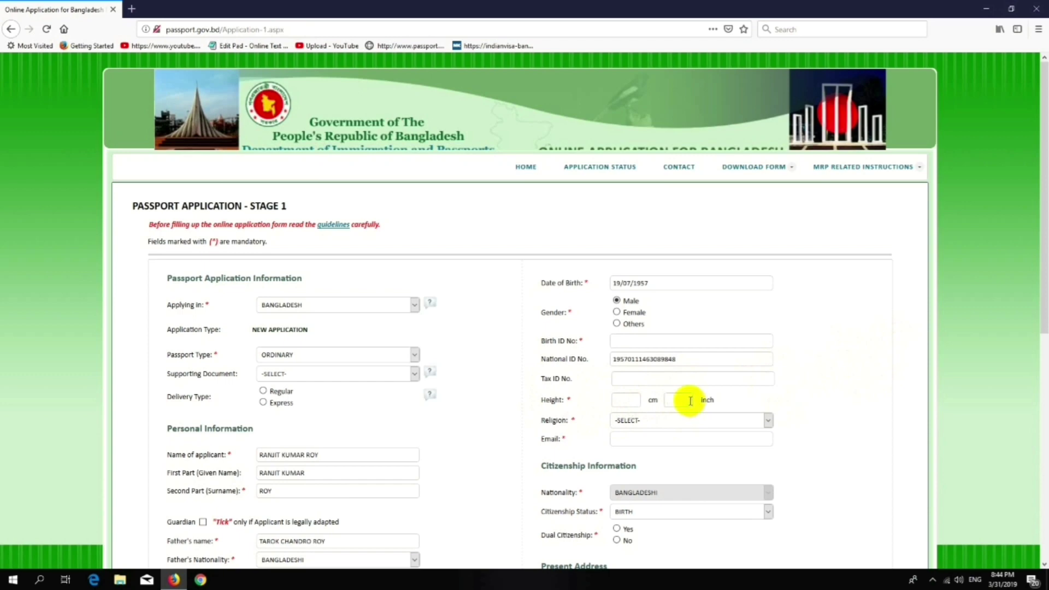
Set height to 165 cm (65 in the inch box) and religion to HINDUISM.
{"action": "type", "text": "65"}
{"action": "left_click", "coordinate": [810, 457]}
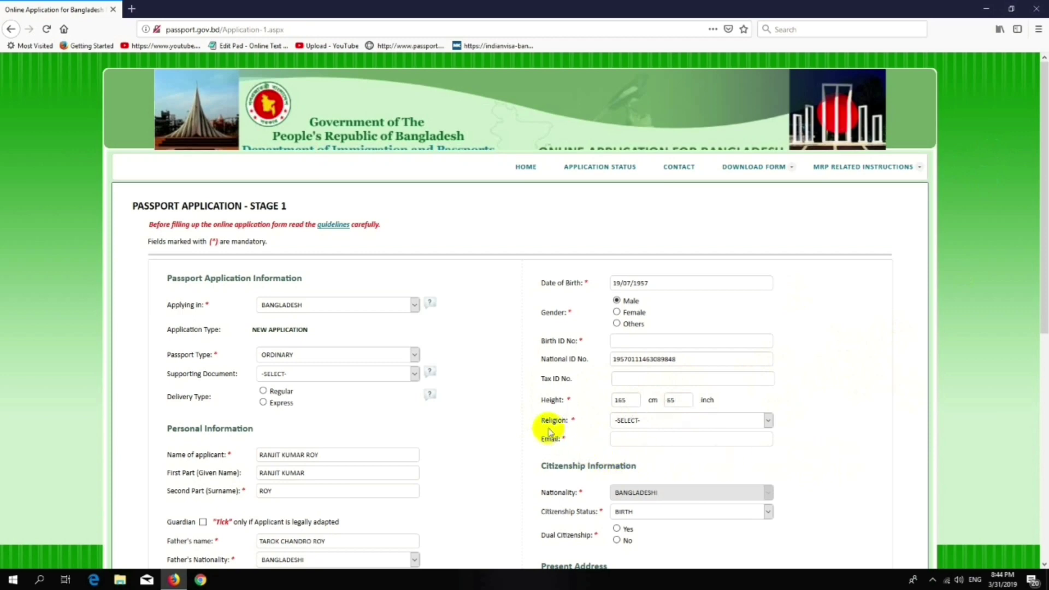
{"action": "left_click", "coordinate": [644, 423]}
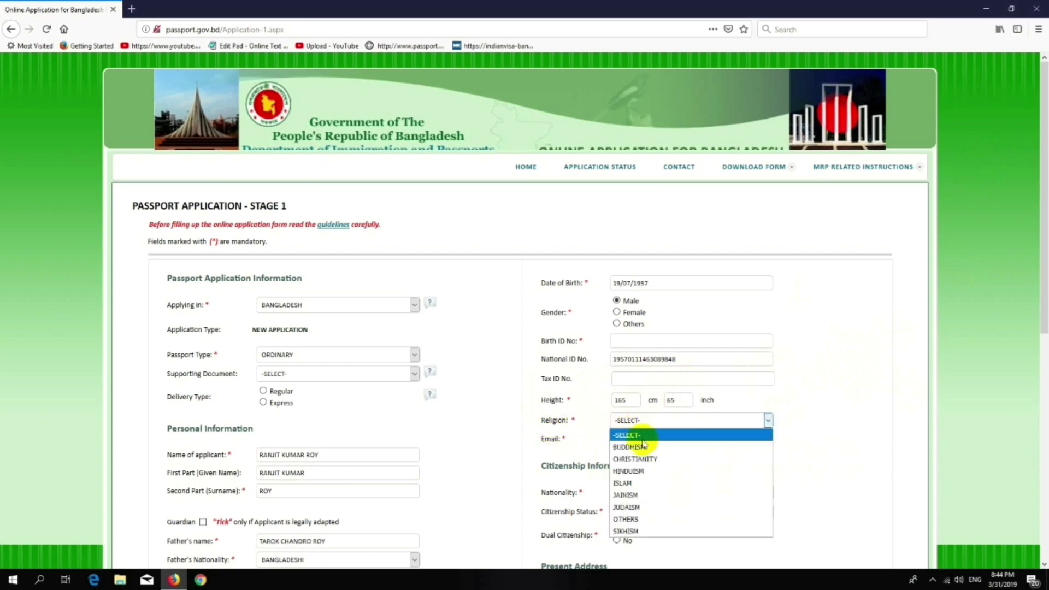
{"action": "left_click", "coordinate": [628, 471]}
Fill in the saved e-mail address and answer No to Dual Citizenship.
{"action": "left_click", "coordinate": [637, 440]}
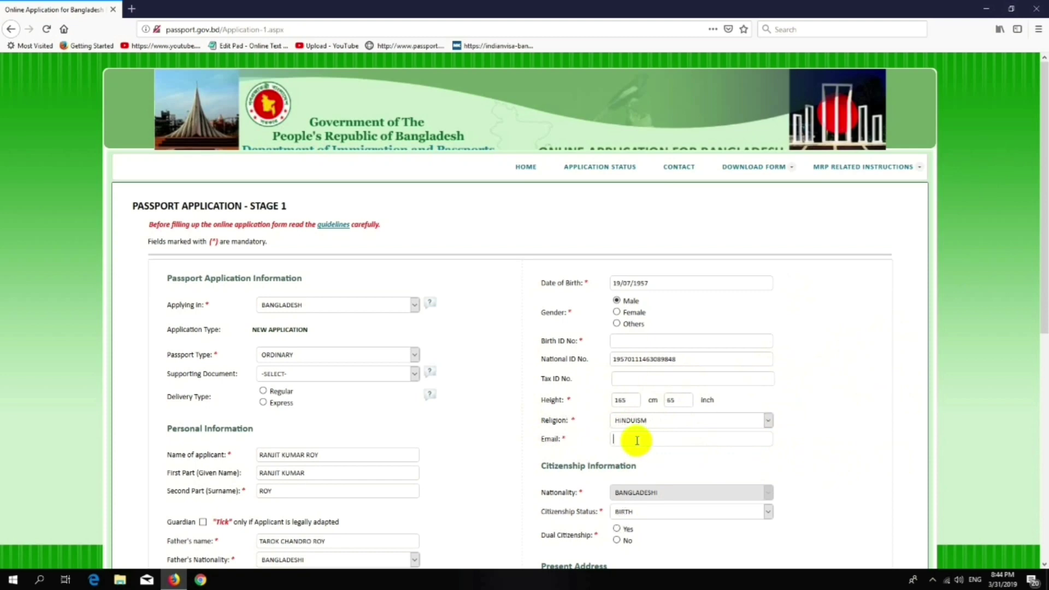
{"action": "type", "text": "t"}
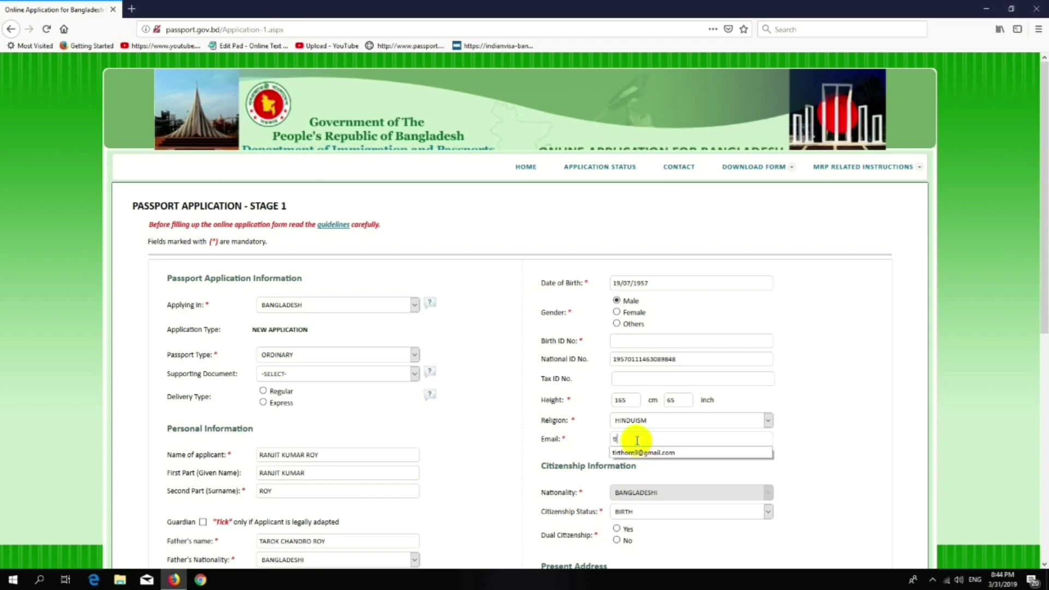
{"action": "left_click", "coordinate": [646, 452]}
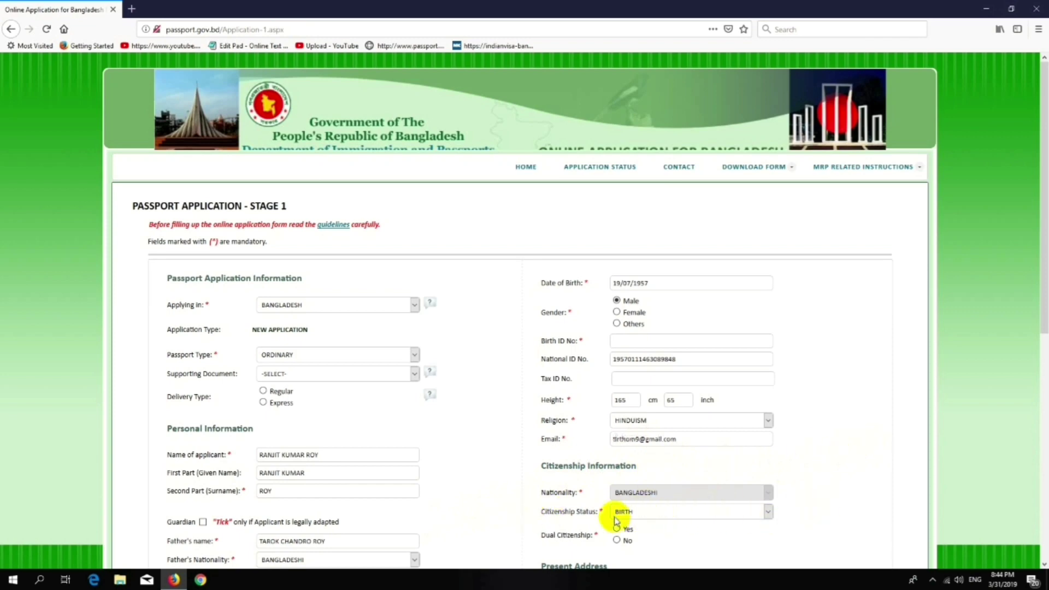
{"action": "scroll", "coordinate": [547, 513], "scroll_direction": "down", "scroll_amount": 2}
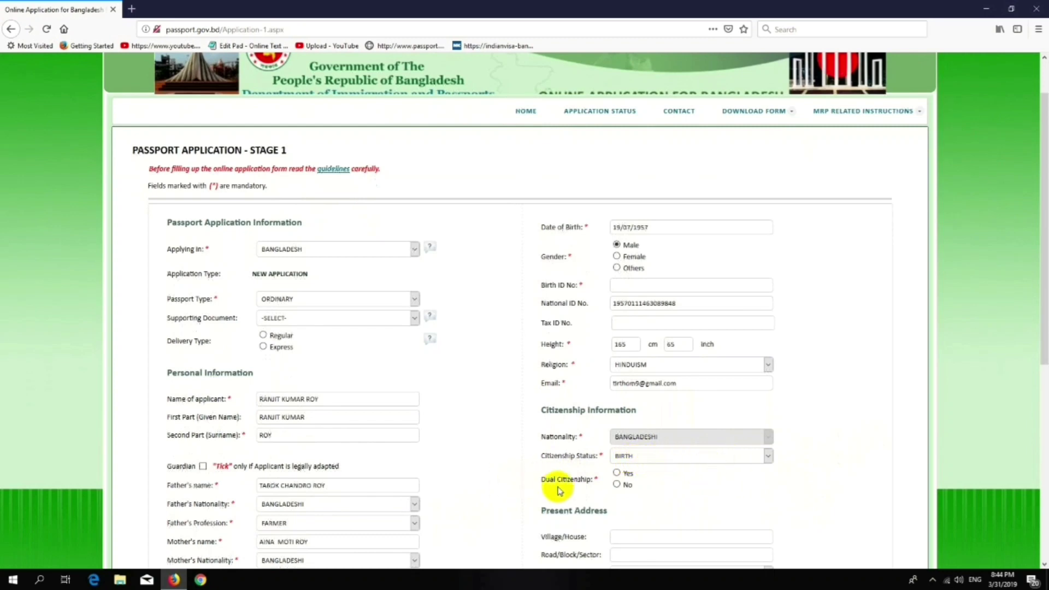
{"action": "left_click", "coordinate": [616, 485]}
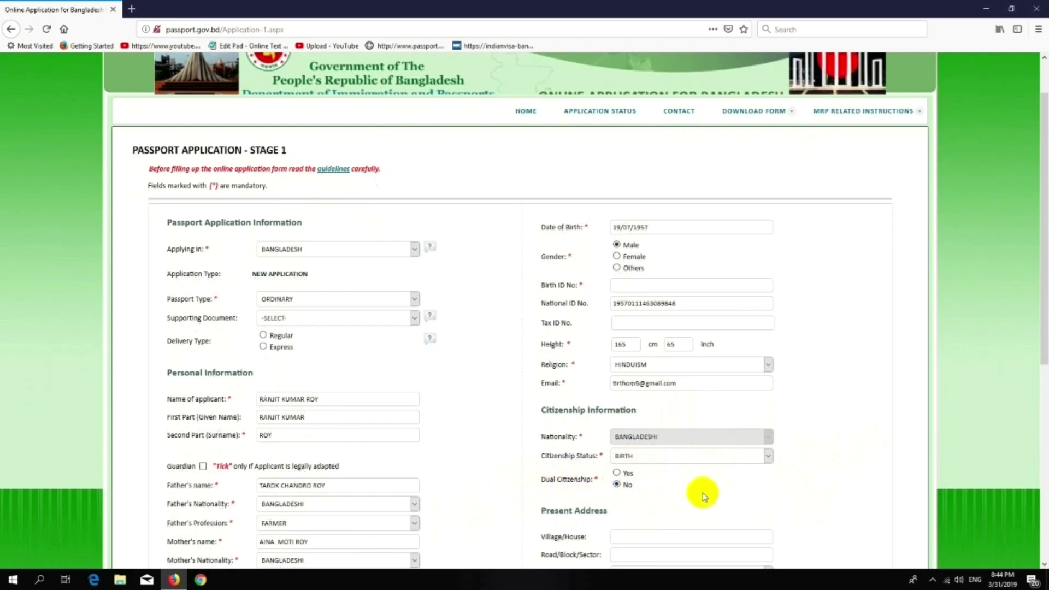
{"action": "scroll", "coordinate": [703, 496], "scroll_direction": "down", "scroll_amount": 2}
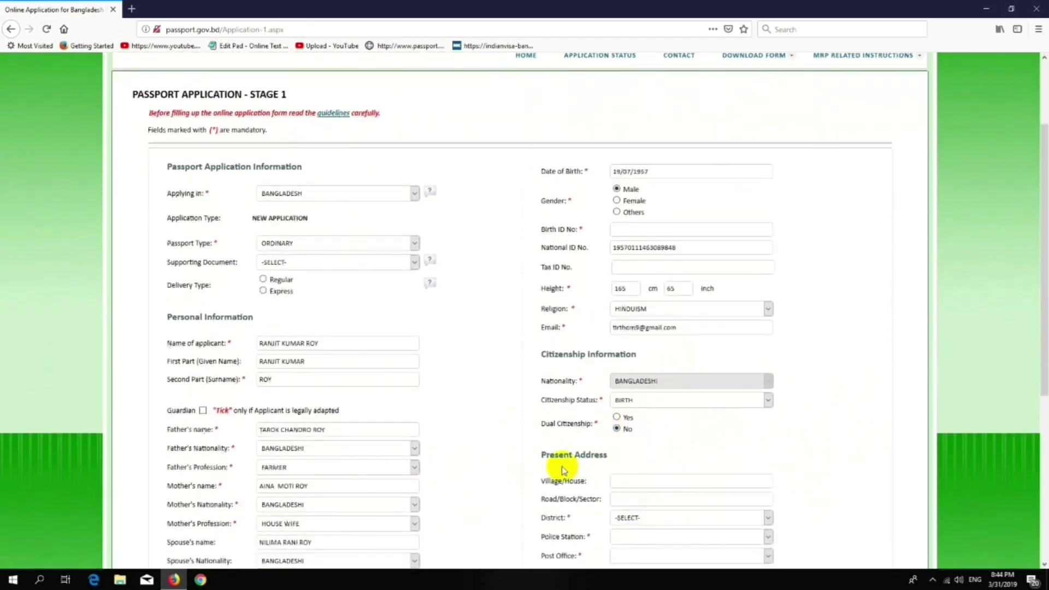
Set the present-address district to BAGERHAT and police station to CHITALMARI.
{"action": "left_click", "coordinate": [636, 481]}
{"action": "scroll", "coordinate": [639, 456], "scroll_direction": "down", "scroll_amount": 2}
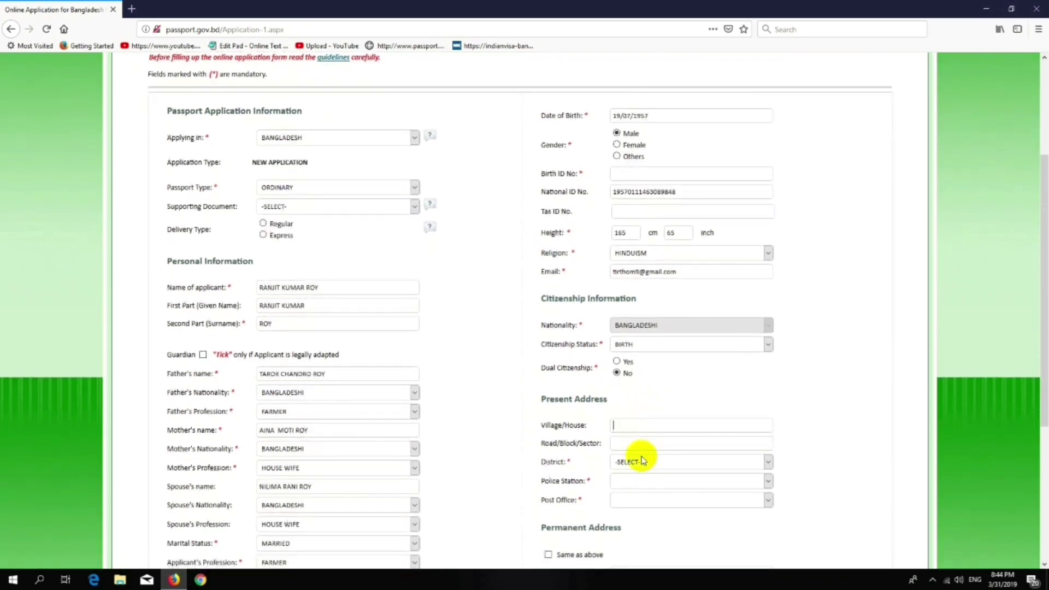
{"action": "left_click", "coordinate": [642, 460]}
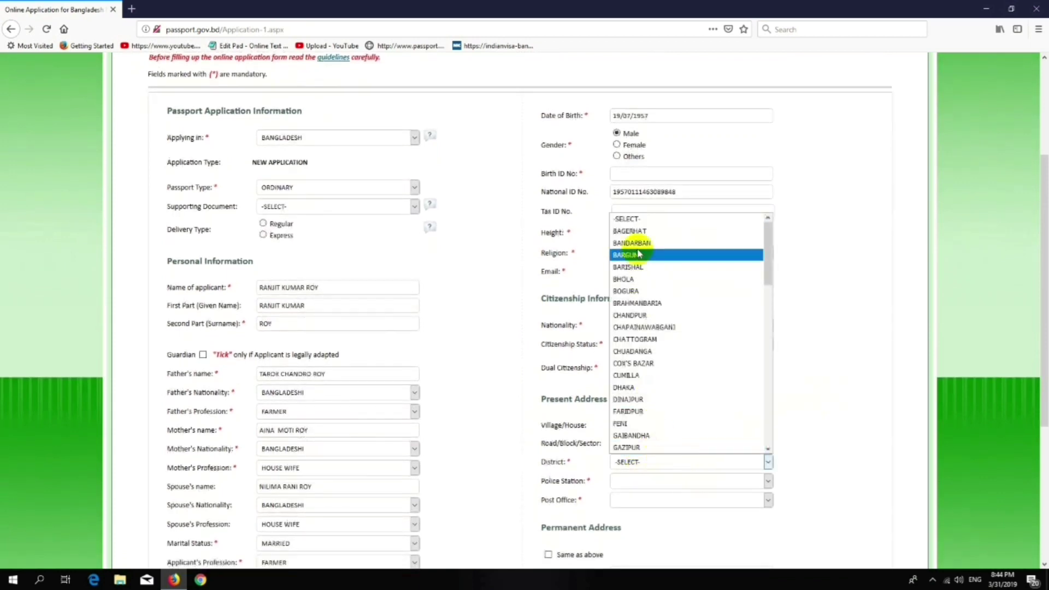
{"action": "left_click", "coordinate": [638, 233]}
{"action": "key", "text": "Down"}
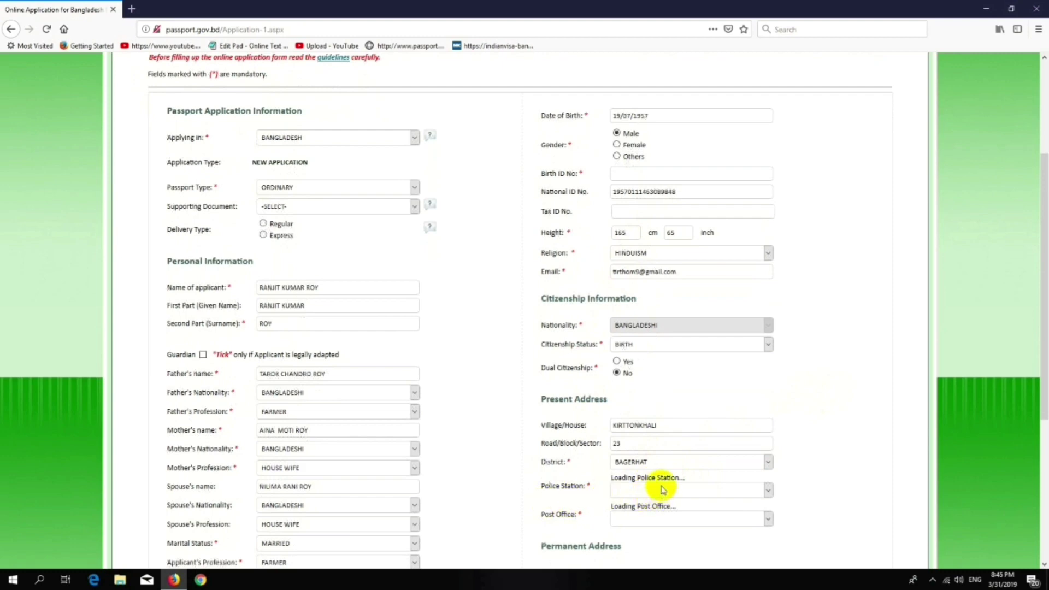
{"action": "left_click", "coordinate": [660, 483]}
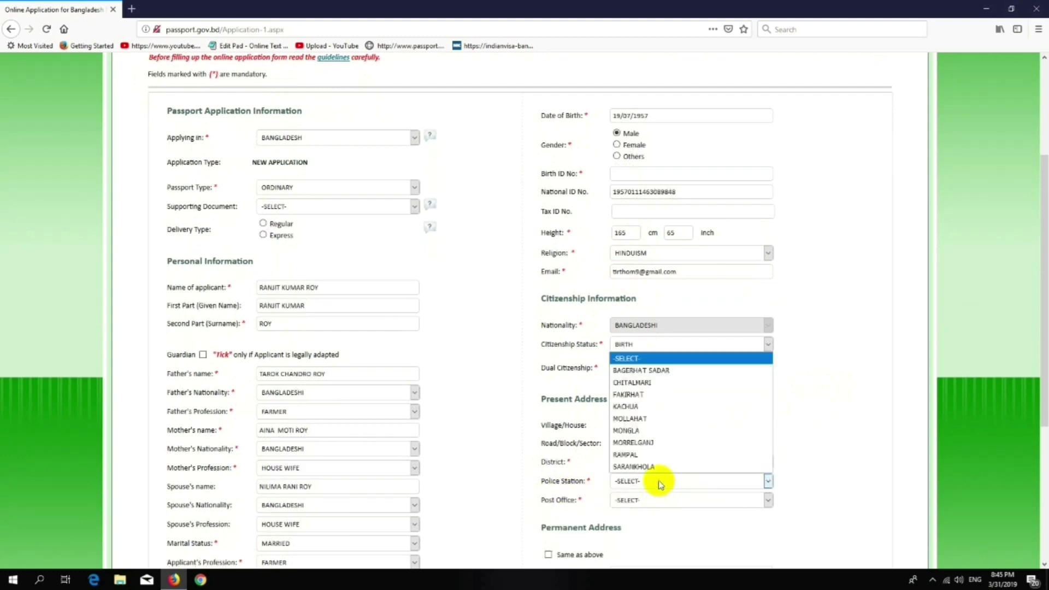
{"action": "left_click", "coordinate": [654, 395]}
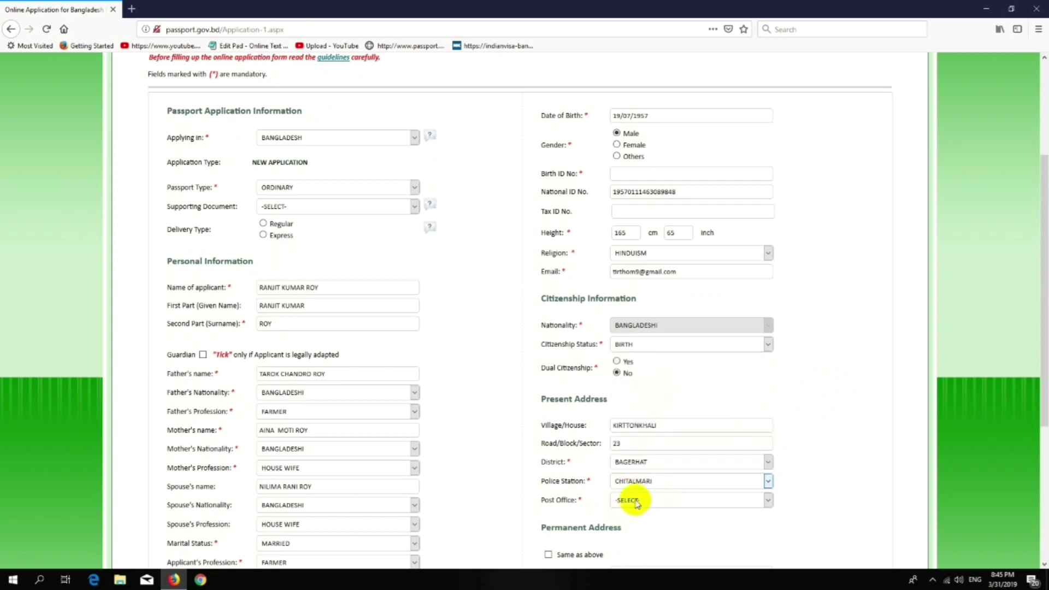
Search 'khas' and choose KHASHAR HAT-9360 as the present-address post office.
{"action": "left_click", "coordinate": [627, 500]}
{"action": "type", "text": "khas"}
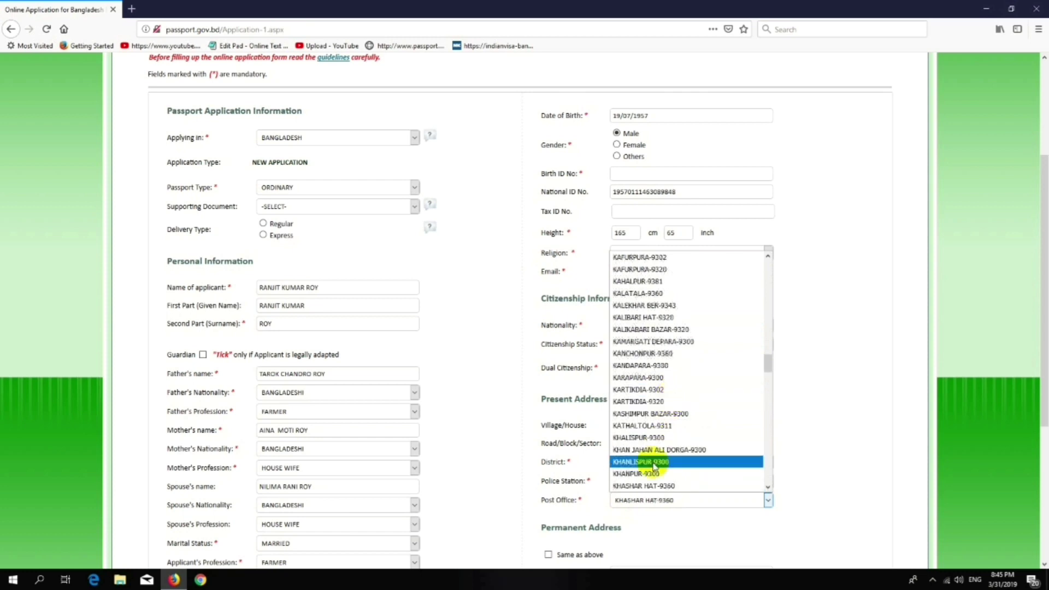
{"action": "left_click", "coordinate": [642, 486]}
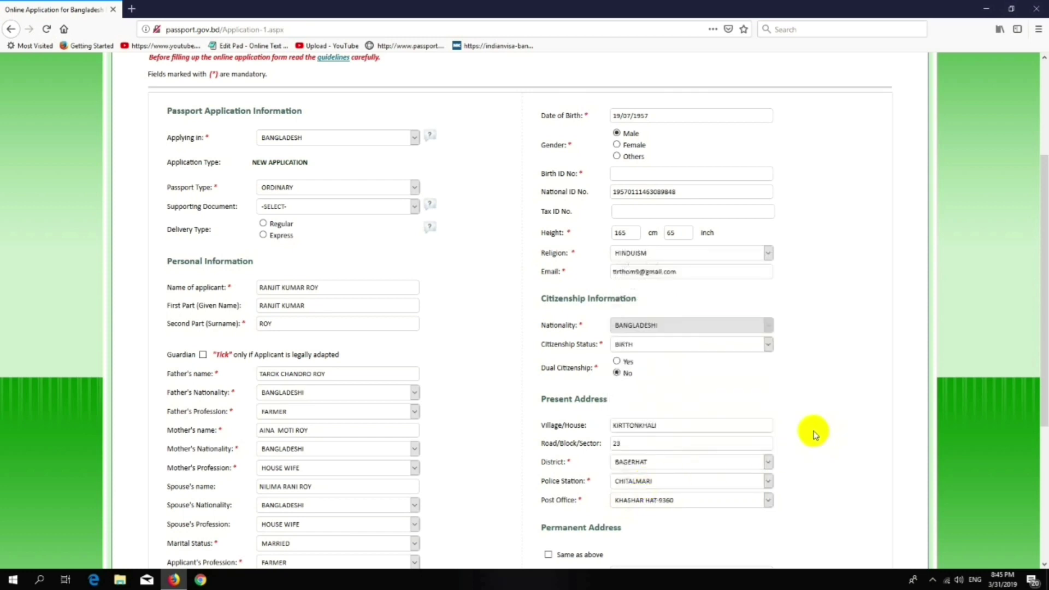
{"action": "scroll", "coordinate": [812, 429], "scroll_direction": "down", "scroll_amount": 2}
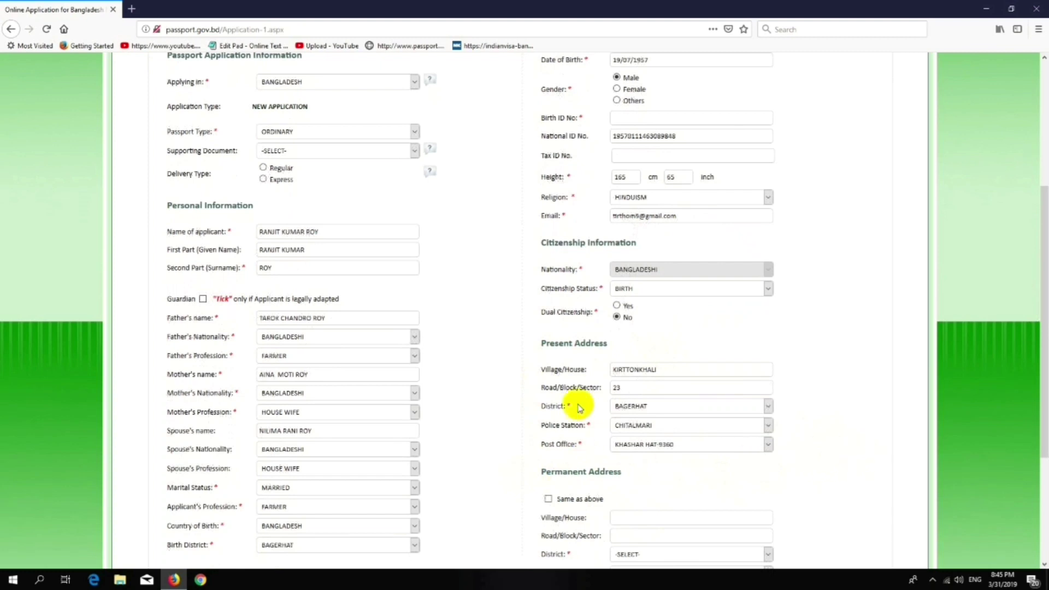
Tick 'Same as above' under Permanent Address to copy the present address.
{"action": "left_click", "coordinate": [548, 499]}
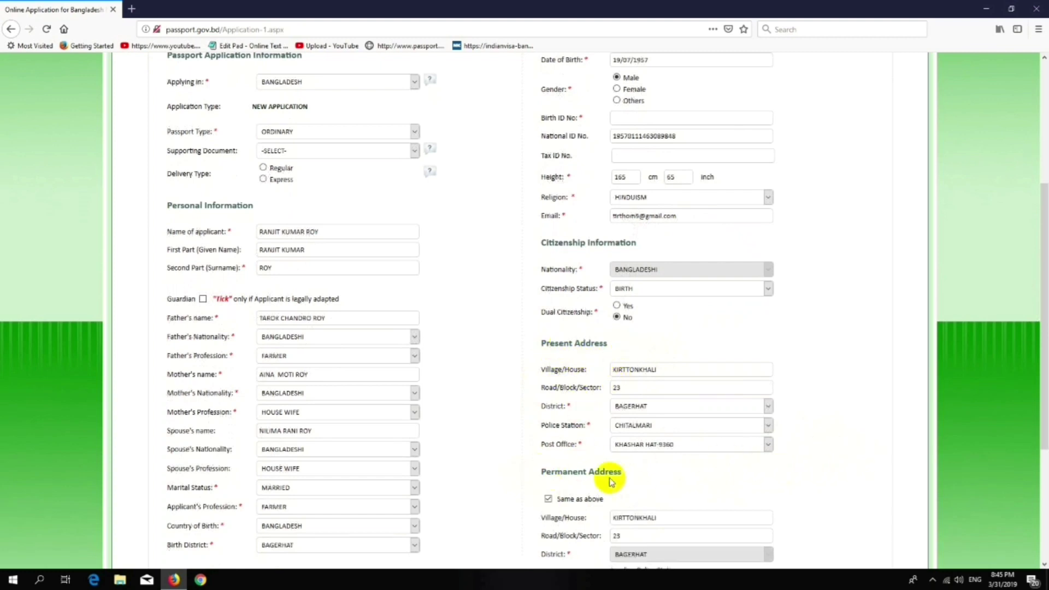
{"action": "scroll", "coordinate": [730, 484], "scroll_direction": "down", "scroll_amount": 3}
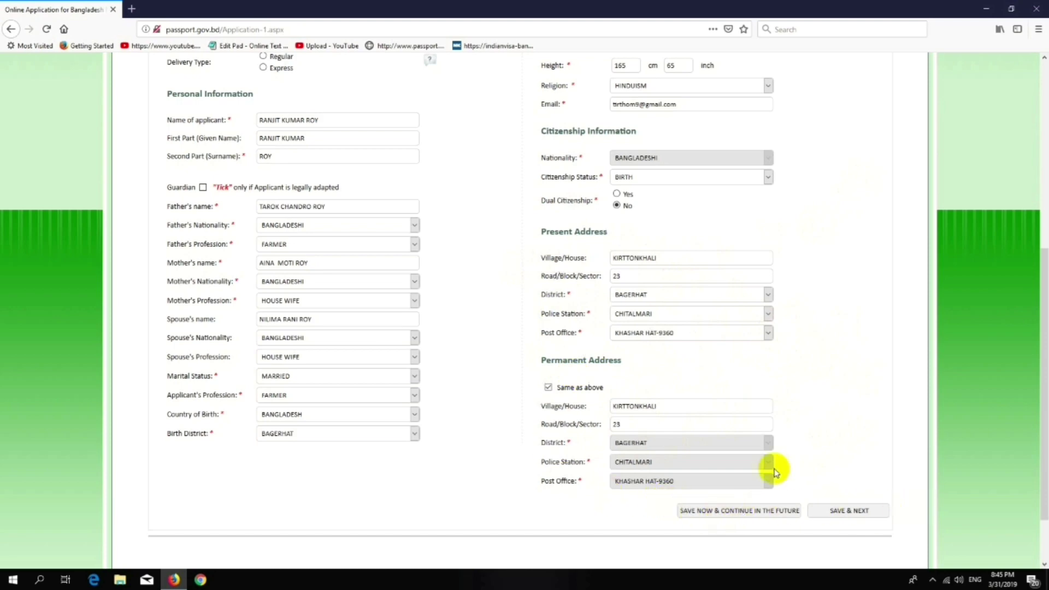
{"action": "scroll", "coordinate": [405, 409], "scroll_direction": "up", "scroll_amount": 4}
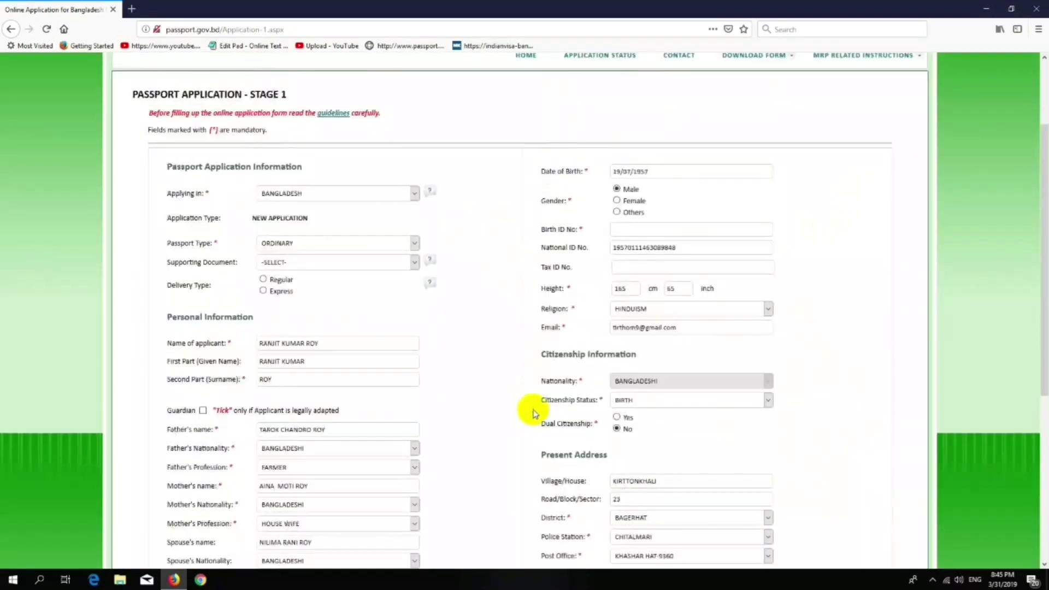
{"action": "scroll", "coordinate": [534, 413], "scroll_direction": "down", "scroll_amount": 5}
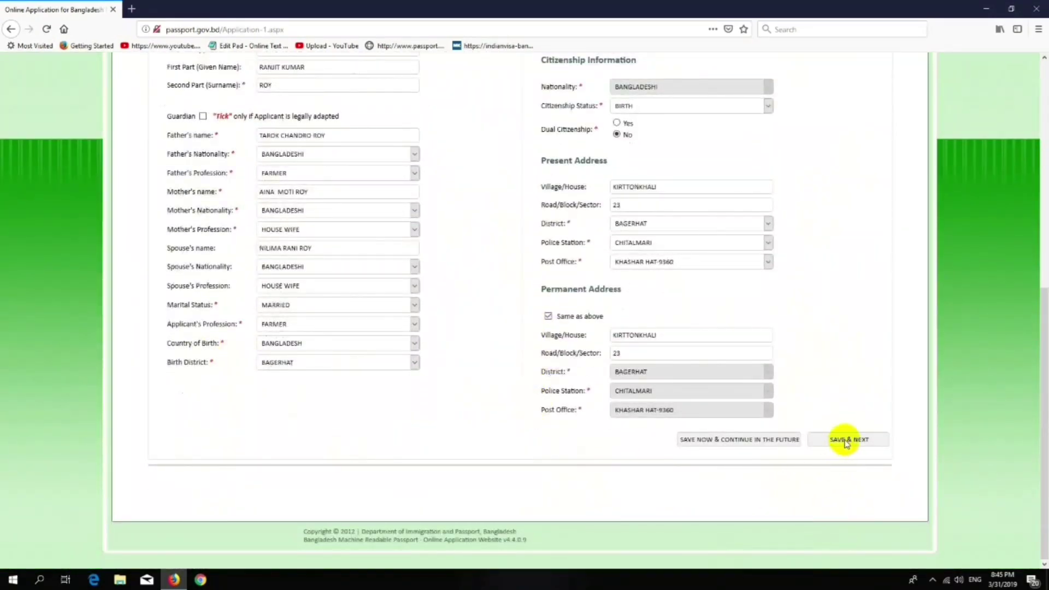
Attempt to save Stage 1 and dismiss the 'Please select delivery type!' alert.
{"action": "left_click", "coordinate": [846, 442]}
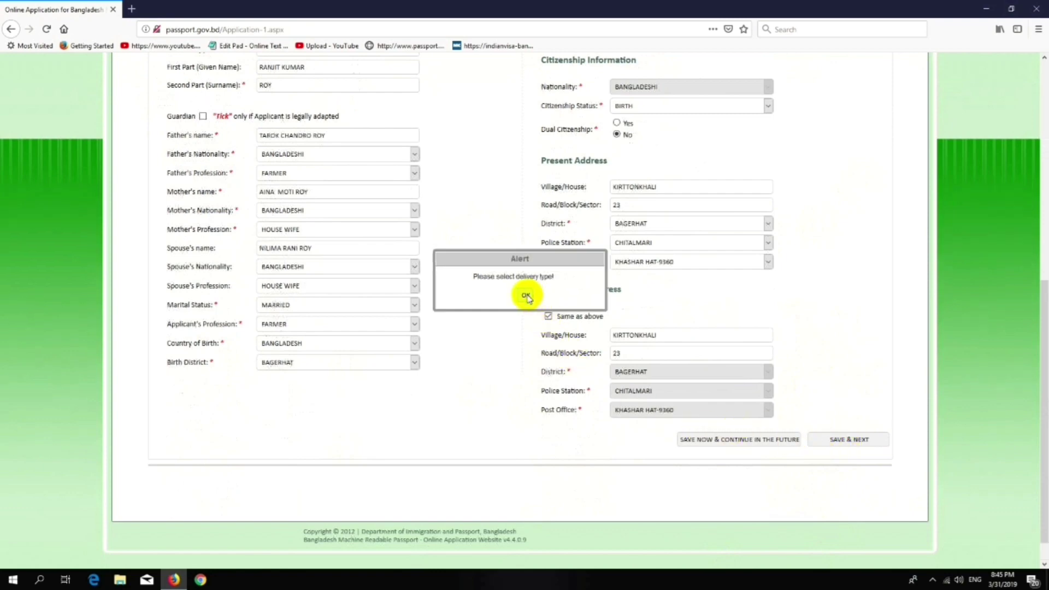
{"action": "left_click", "coordinate": [526, 296]}
{"action": "scroll", "coordinate": [328, 355], "scroll_direction": "up", "scroll_amount": 5}
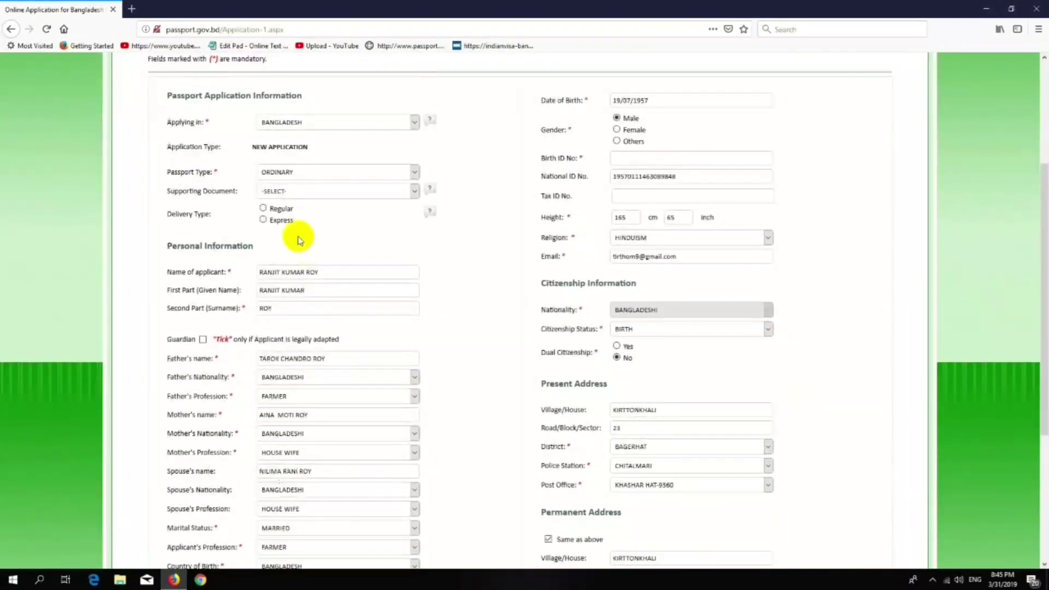
{"action": "left_click", "coordinate": [314, 194]}
{"action": "left_click", "coordinate": [309, 205]}
{"action": "left_click", "coordinate": [316, 170]}
{"action": "left_click", "coordinate": [505, 163]}
Select Regular delivery type and save Stage 1 with Save & Next.
{"action": "left_click", "coordinate": [263, 211]}
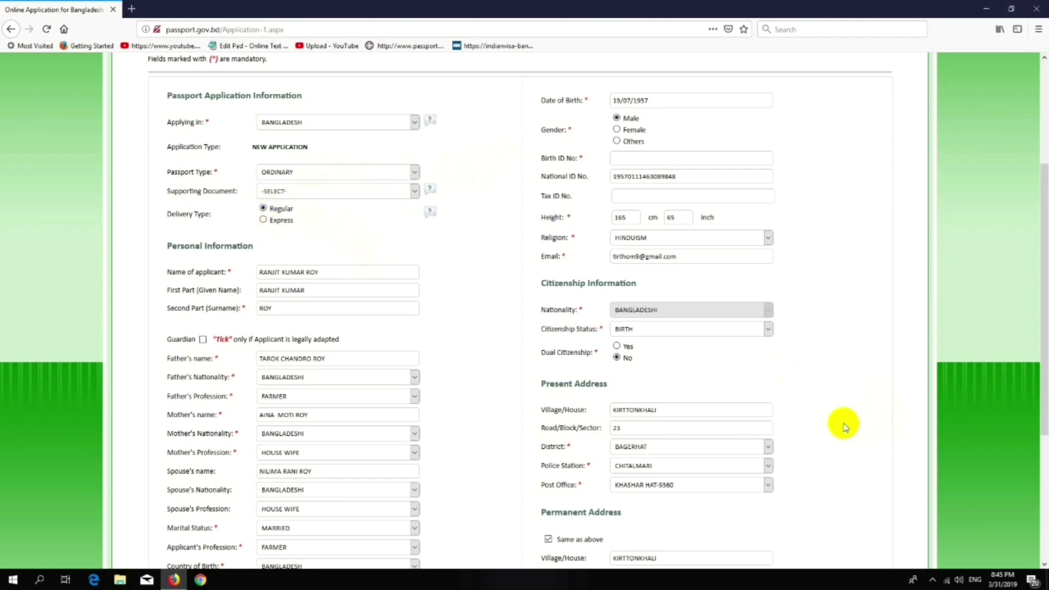
{"action": "scroll", "coordinate": [841, 431], "scroll_direction": "down", "scroll_amount": 5}
{"action": "left_click", "coordinate": [849, 441]}
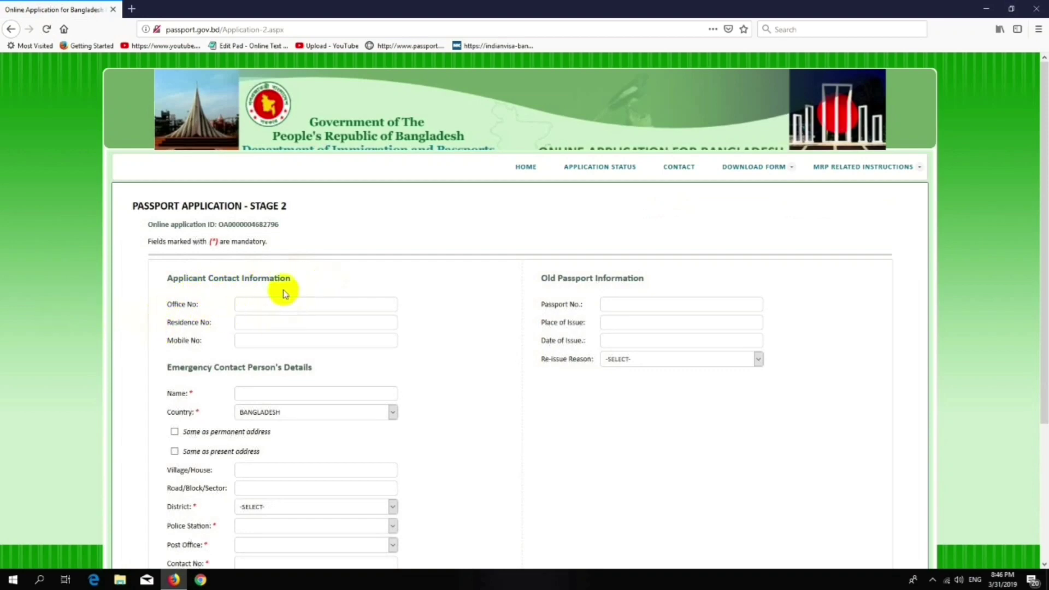
Fill the applicant's mobile number from the autocomplete suggestion.
{"action": "left_click", "coordinate": [248, 343]}
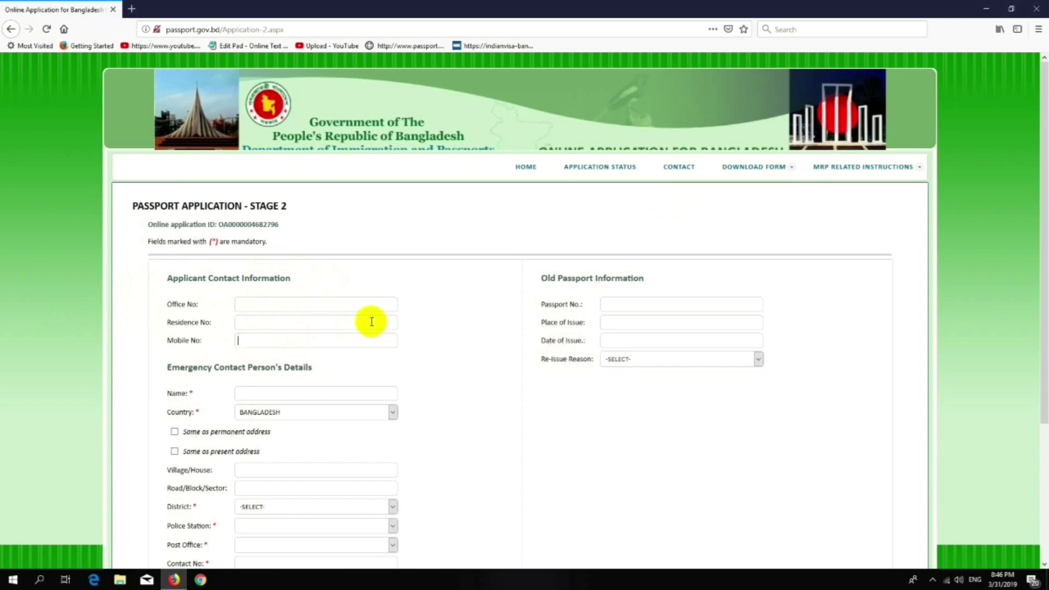
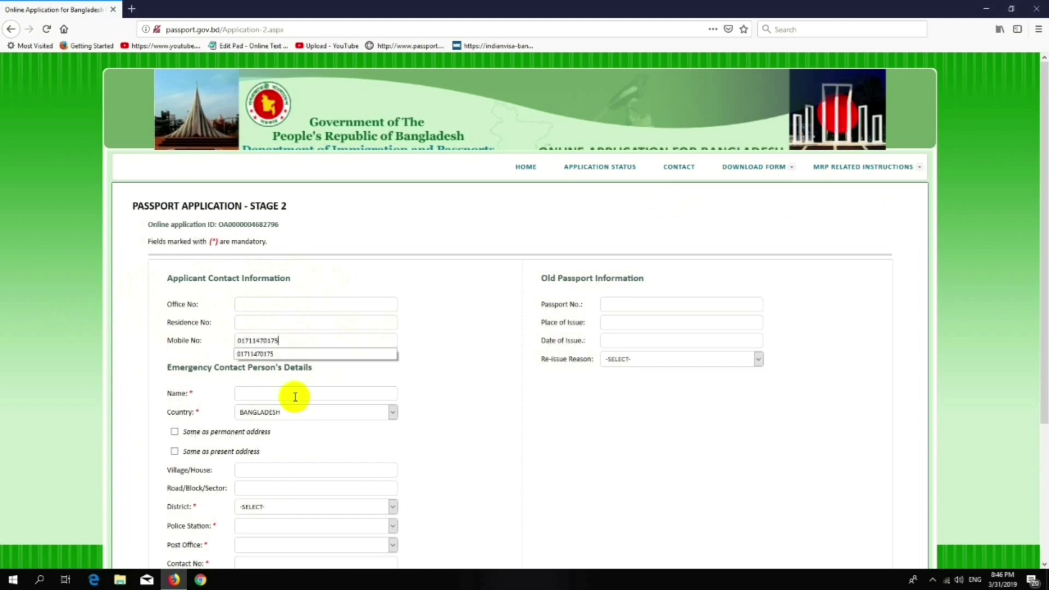
{"action": "key", "text": "Return"}
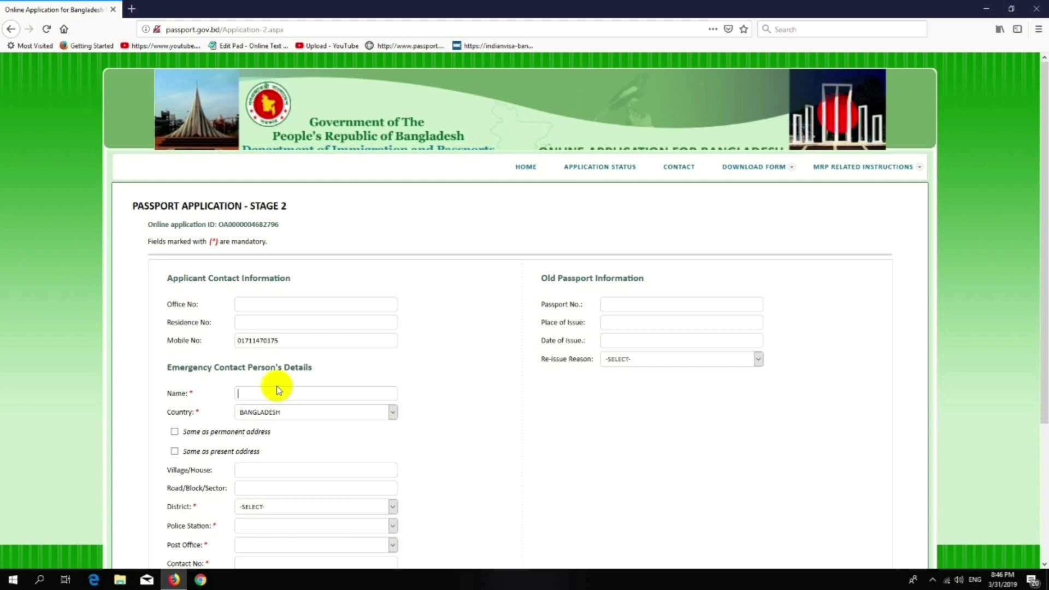
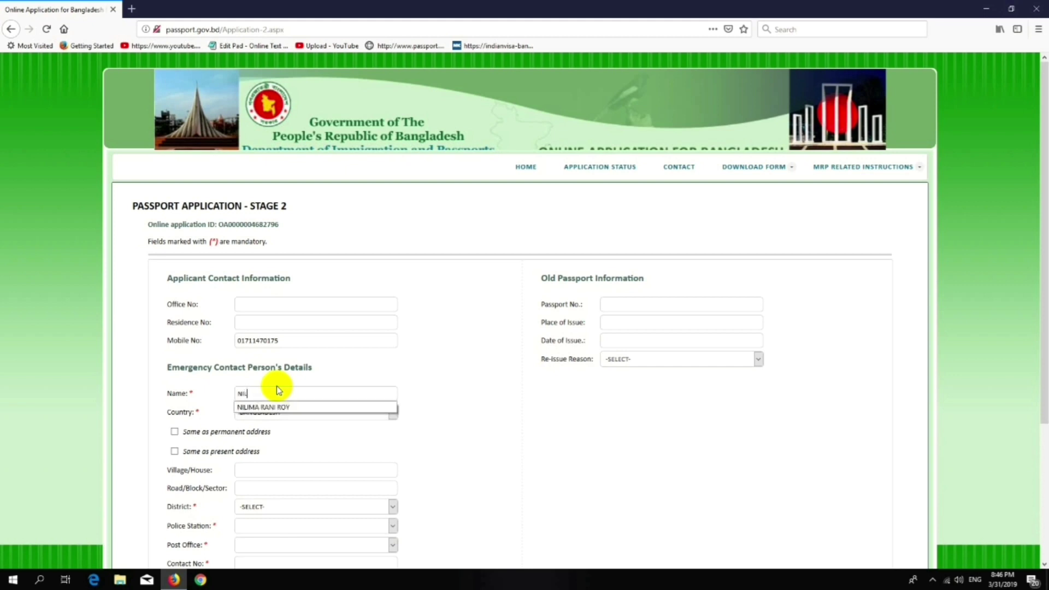
Enter the emergency contact person's name using its autocomplete suggestion.
{"action": "left_click", "coordinate": [300, 407]}
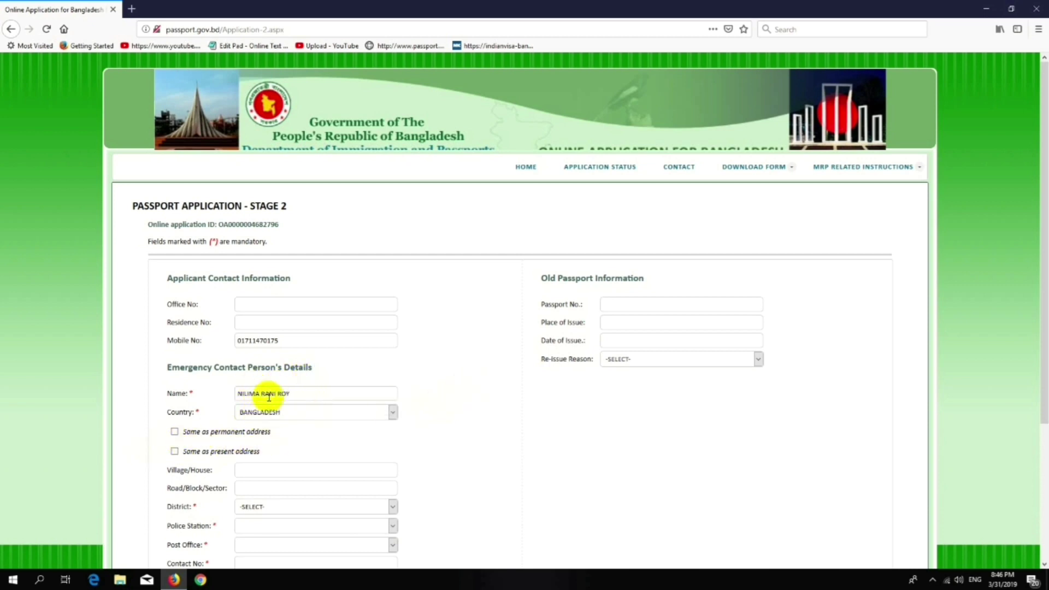
{"action": "left_click", "coordinate": [473, 425]}
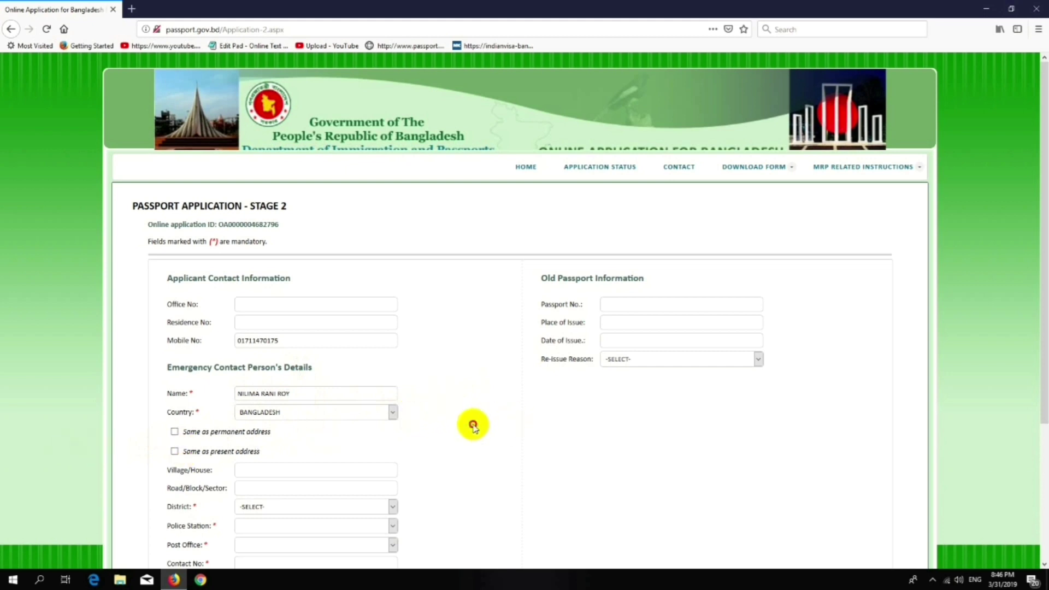
{"action": "scroll", "coordinate": [469, 428], "scroll_direction": "down", "scroll_amount": 2}
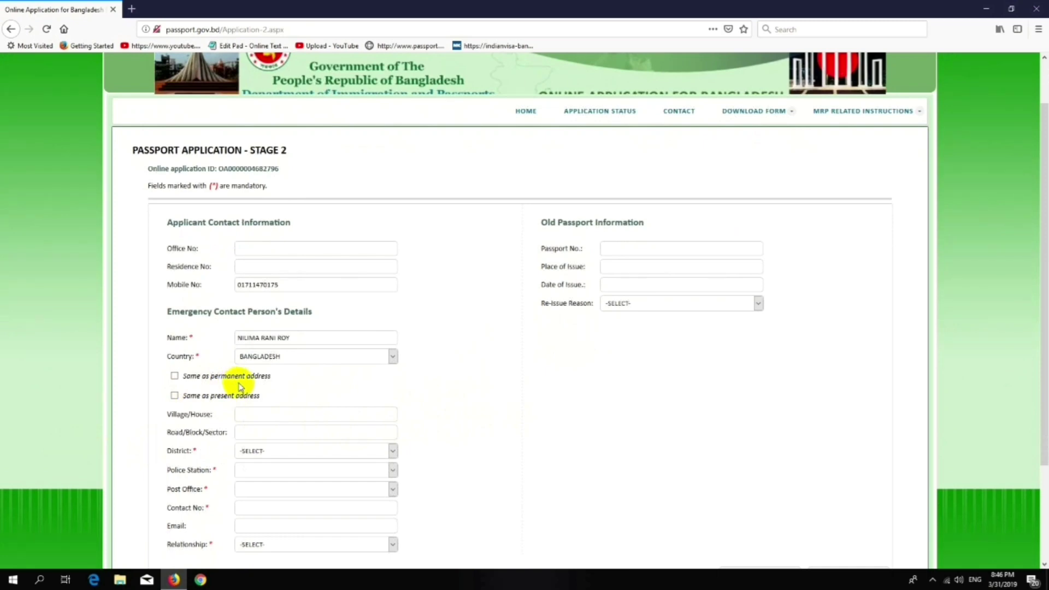
Reuse the permanent address for the emergency contact and copy the applicant's mobile number as its contact number.
{"action": "left_click", "coordinate": [174, 376]}
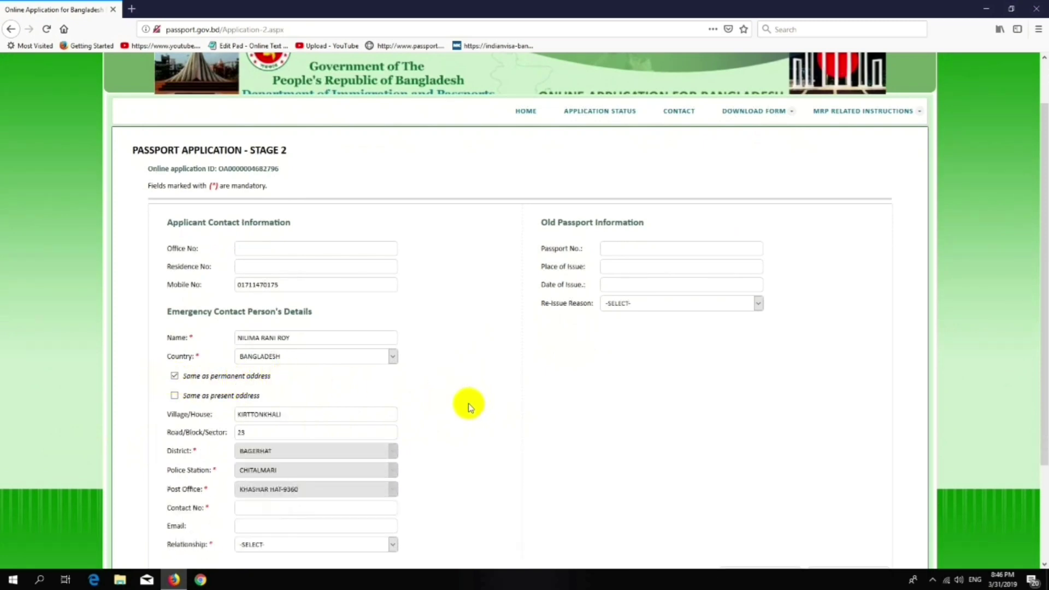
{"action": "scroll", "coordinate": [467, 404], "scroll_direction": "down", "scroll_amount": 3}
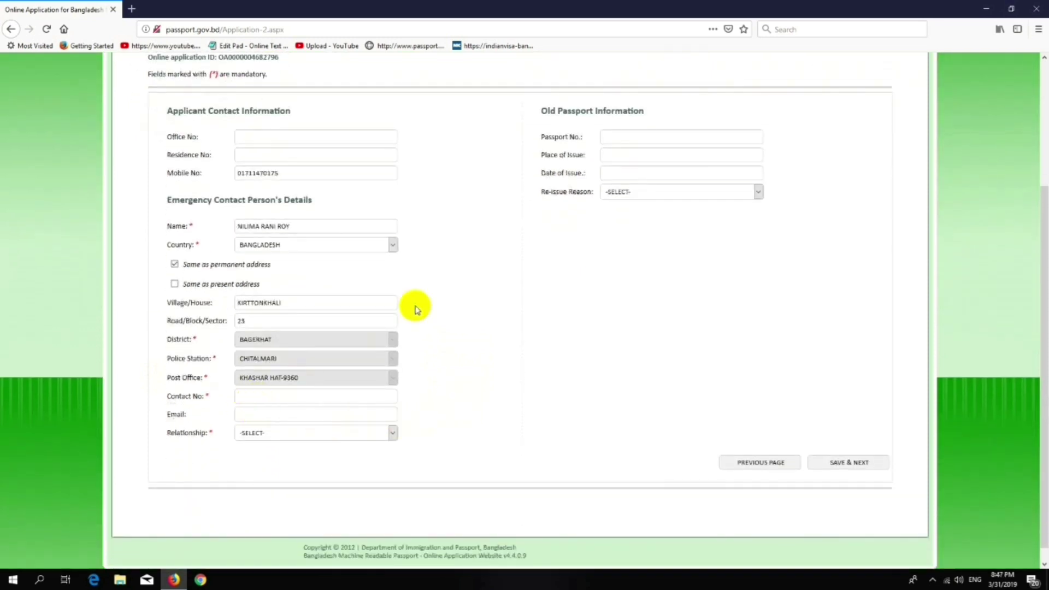
{"action": "left_click_drag", "start_coordinate": [293, 175], "coordinate": [172, 180]}
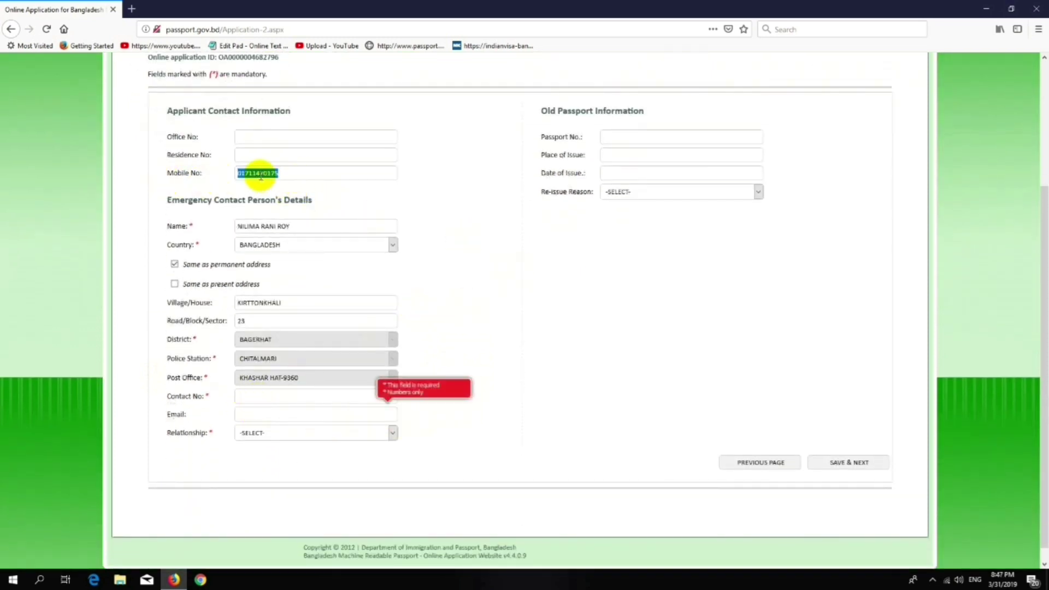
{"action": "right_click", "coordinate": [259, 176]}
{"action": "left_click", "coordinate": [301, 211]}
{"action": "right_click", "coordinate": [271, 396]}
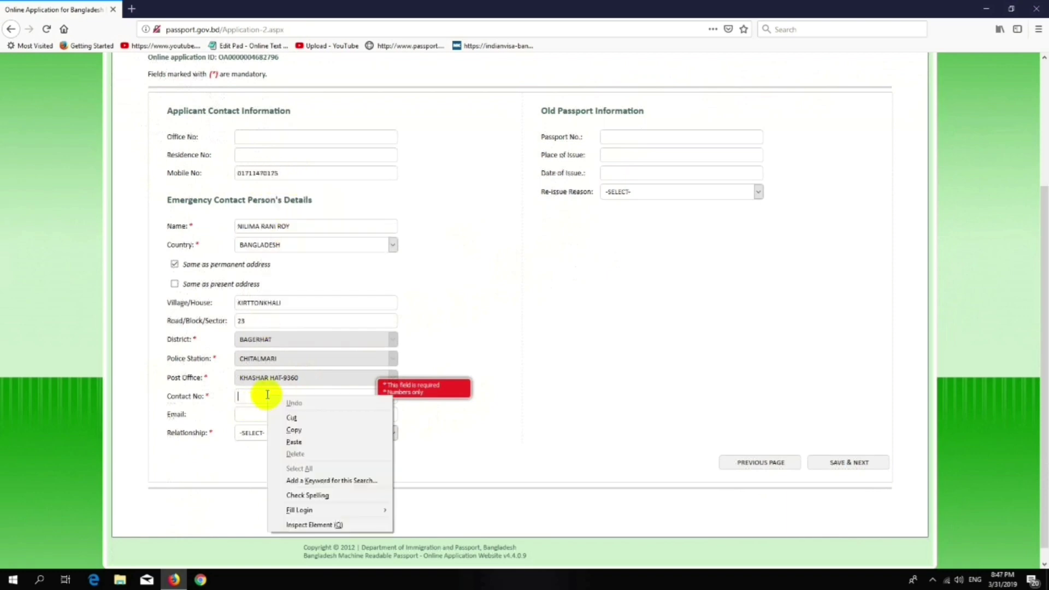
{"action": "left_click", "coordinate": [304, 441]}
{"action": "left_click", "coordinate": [301, 410]}
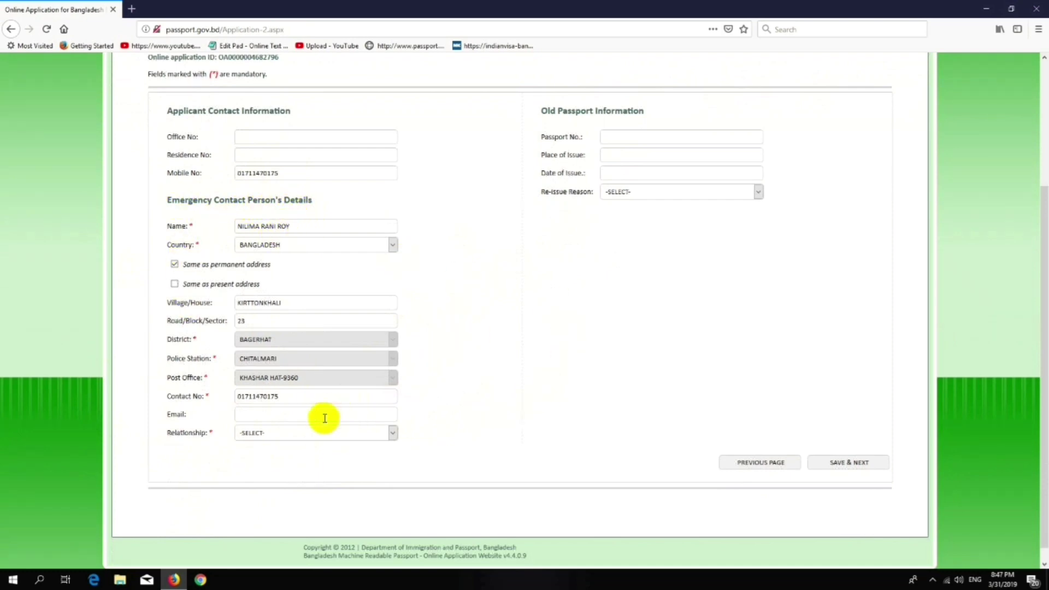
Set the emergency contact's relationship to SPOUSE.
{"action": "left_click", "coordinate": [316, 435]}
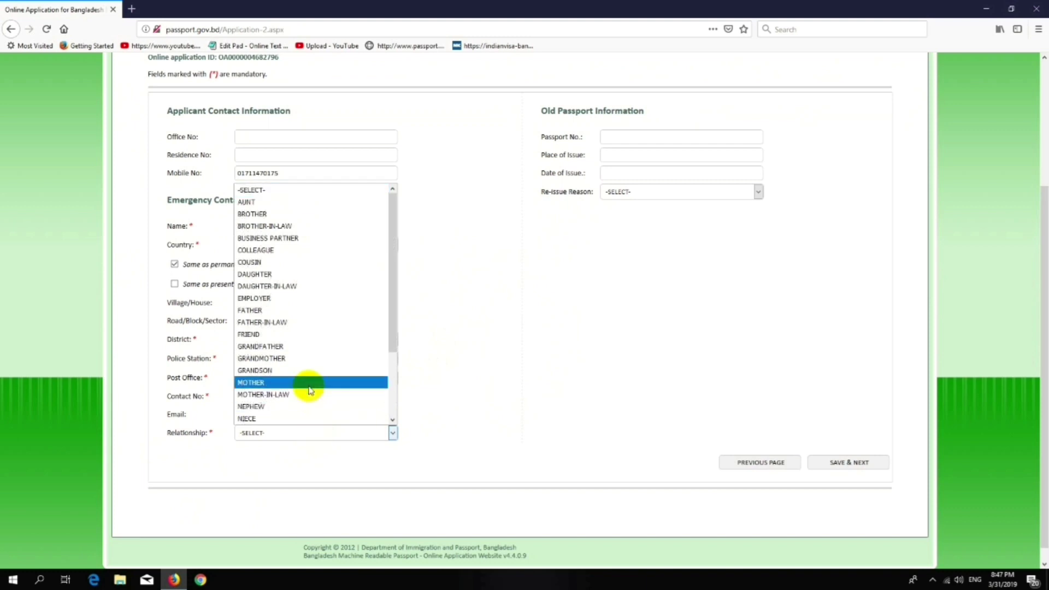
{"action": "key", "text": "s"}
{"action": "key", "text": "Up"}
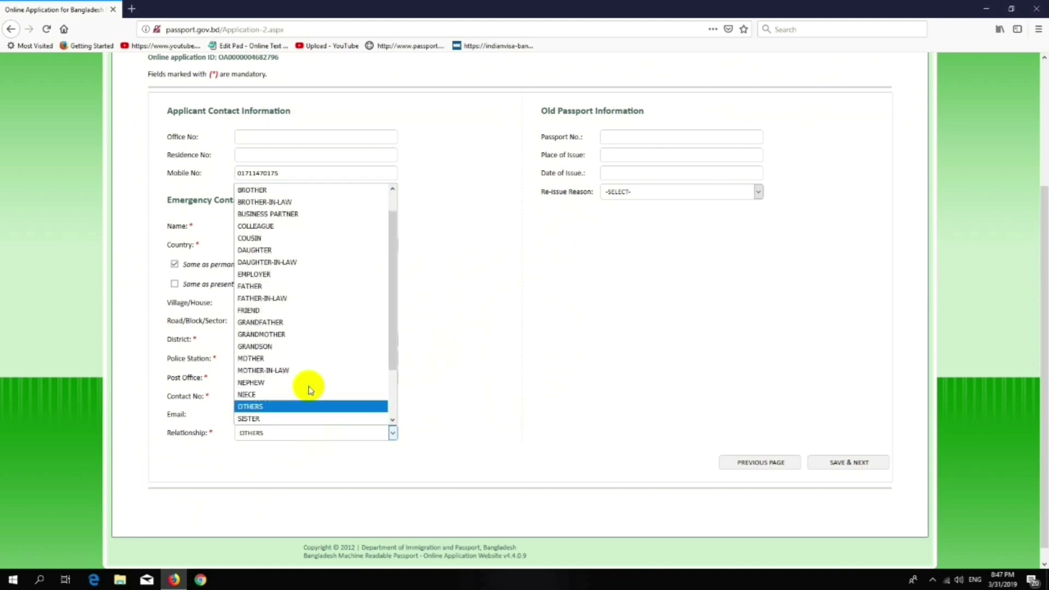
{"action": "key", "text": "Down"}
{"action": "key", "text": "Down"}
{"action": "key", "text": "Down"}
{"action": "key", "text": "Down"}
{"action": "key", "text": "Down"}
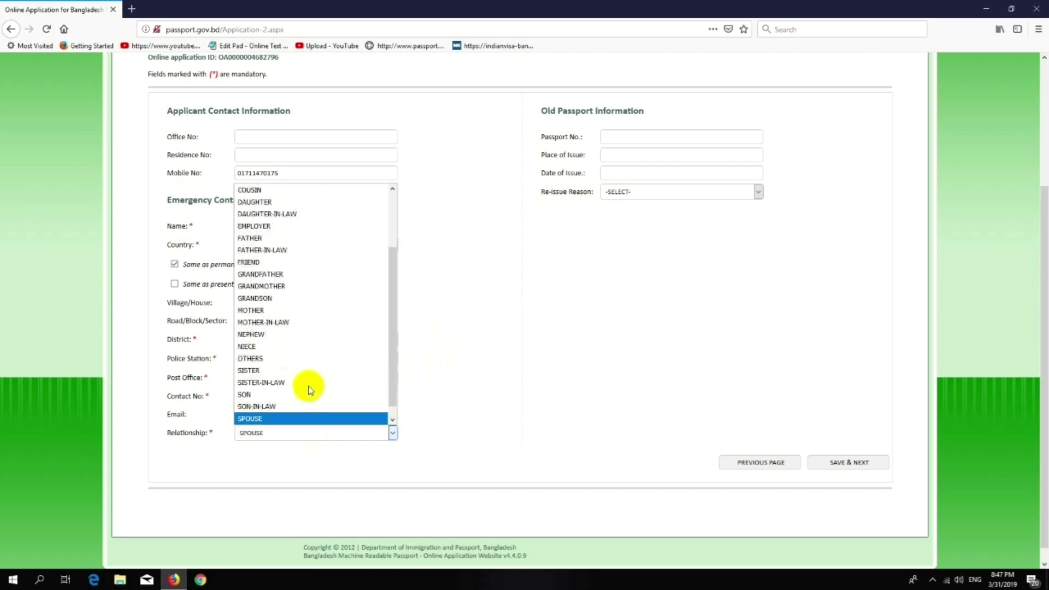
{"action": "left_click", "coordinate": [275, 418]}
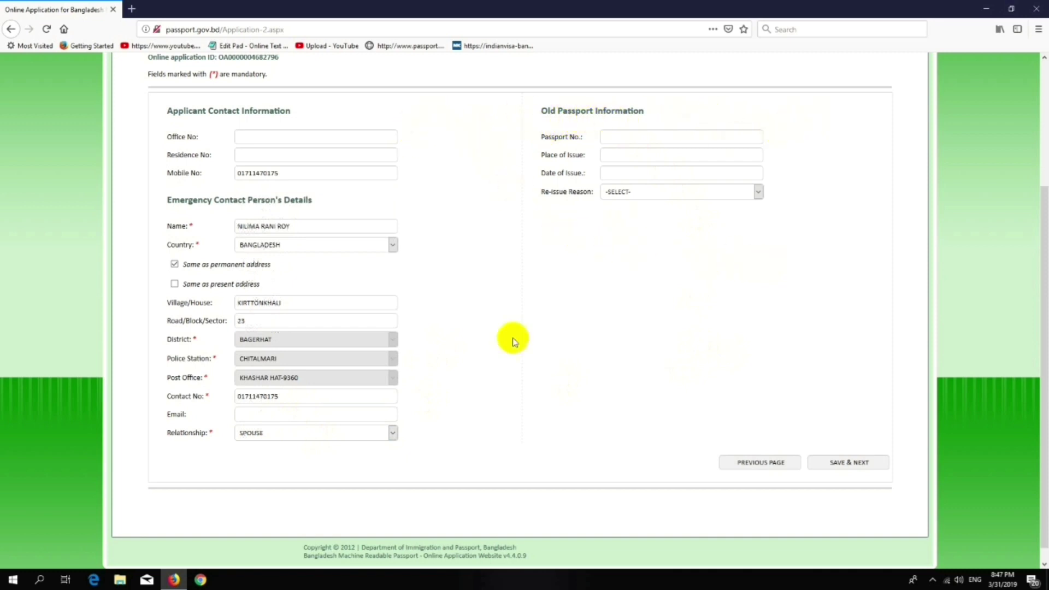
{"action": "scroll", "coordinate": [671, 365], "scroll_direction": "up", "scroll_amount": 2}
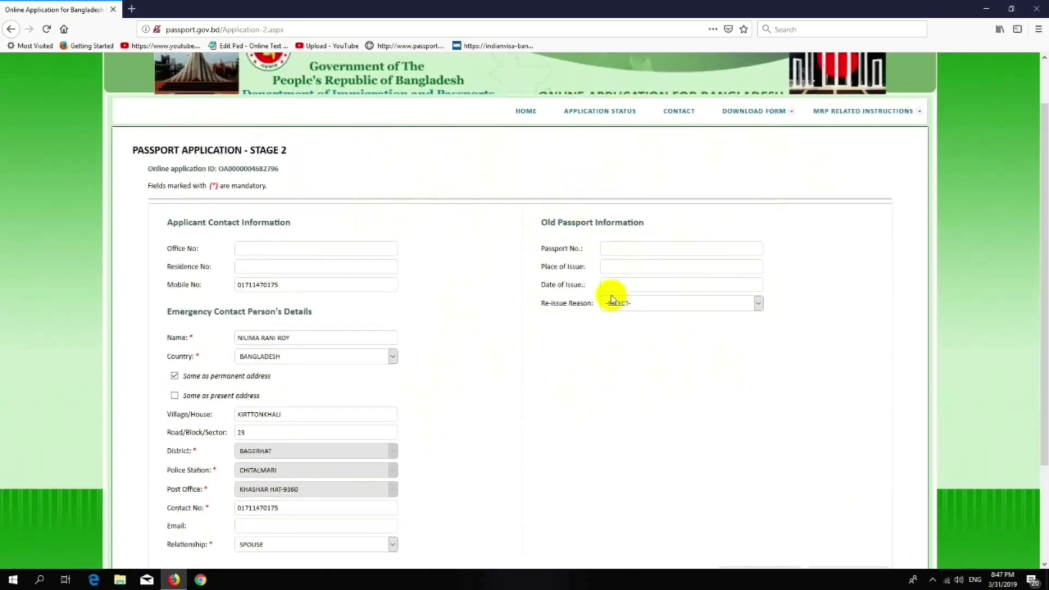
{"action": "scroll", "coordinate": [658, 429], "scroll_direction": "down", "scroll_amount": 2}
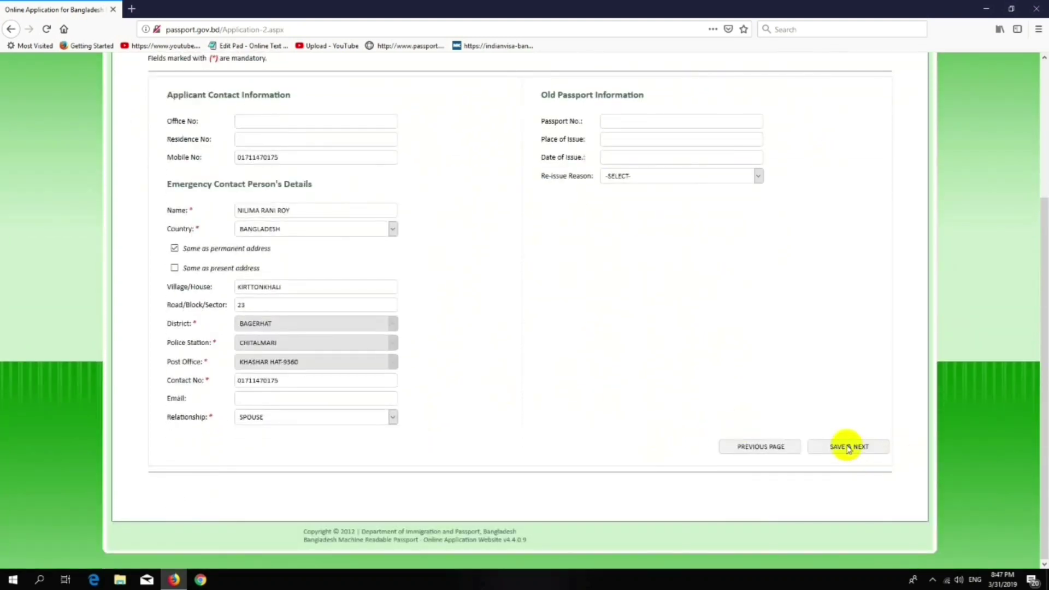
Save Stage 2 to reach the Stage 3 payment page, then minimize Firefox.
{"action": "left_click", "coordinate": [847, 445]}
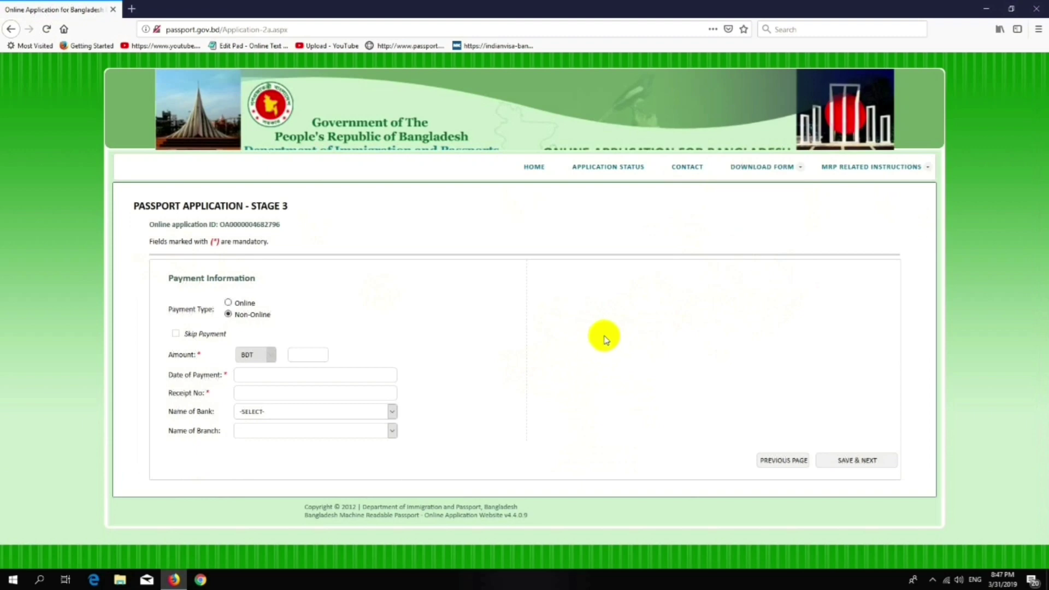
{"action": "left_click", "coordinate": [988, 12]}
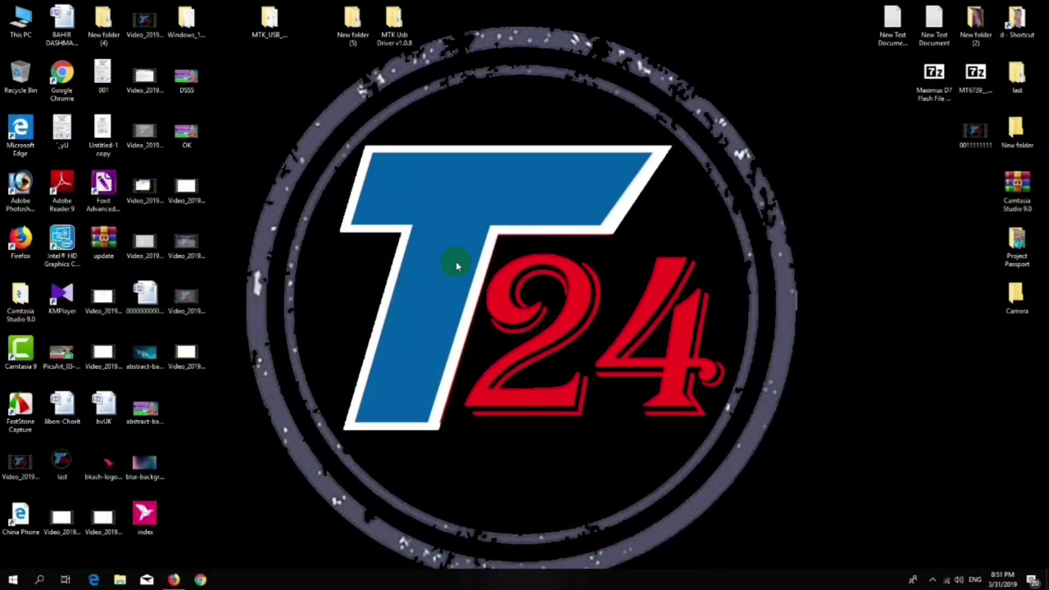
Restore Firefox and load echallan.gov.bd in the second tab.
{"action": "left_click", "coordinate": [174, 580]}
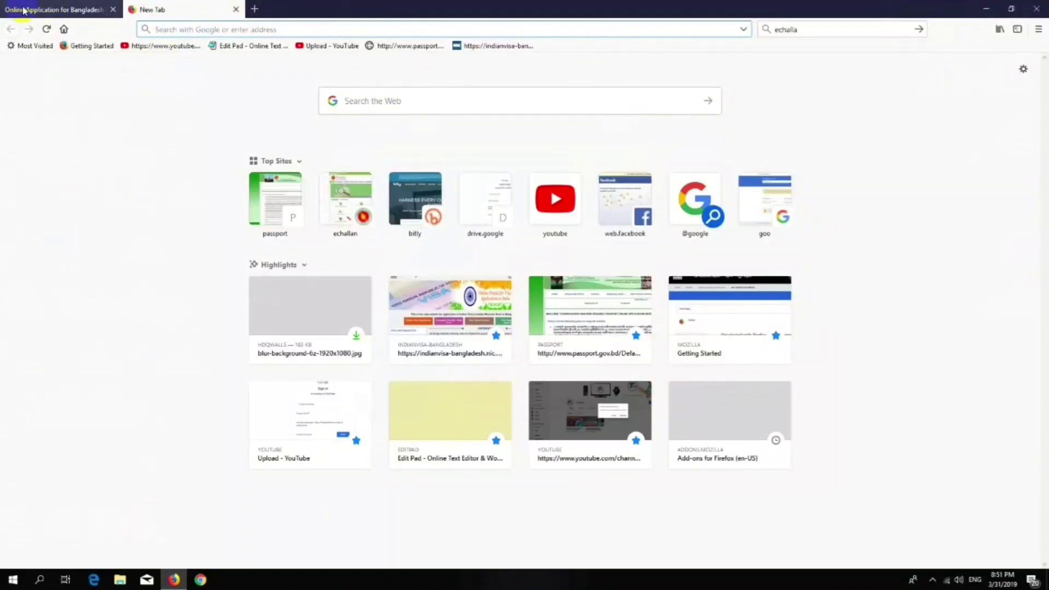
{"action": "left_click", "coordinate": [43, 5]}
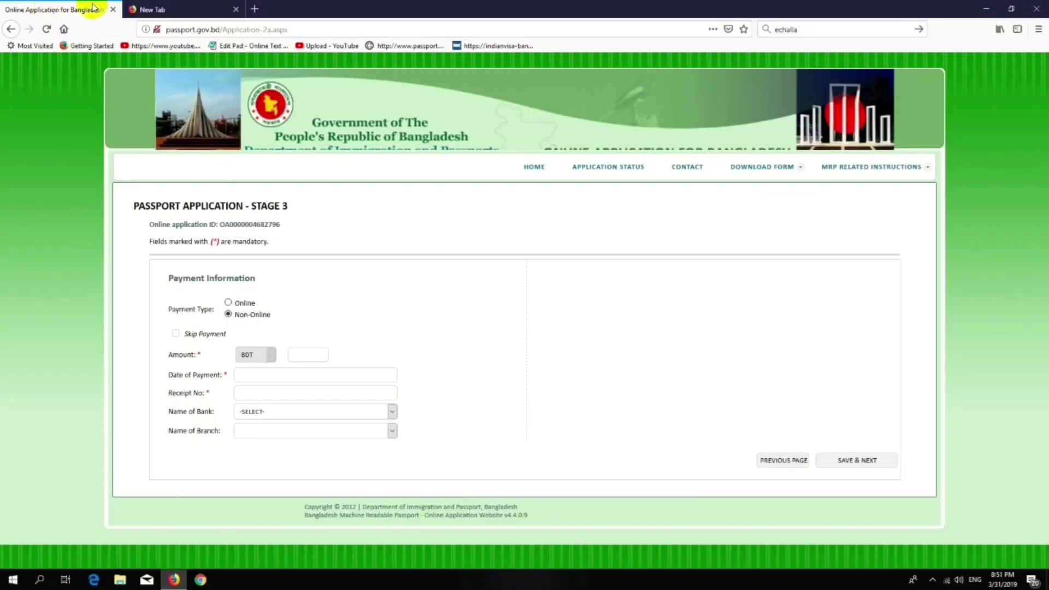
{"action": "left_click", "coordinate": [178, 15]}
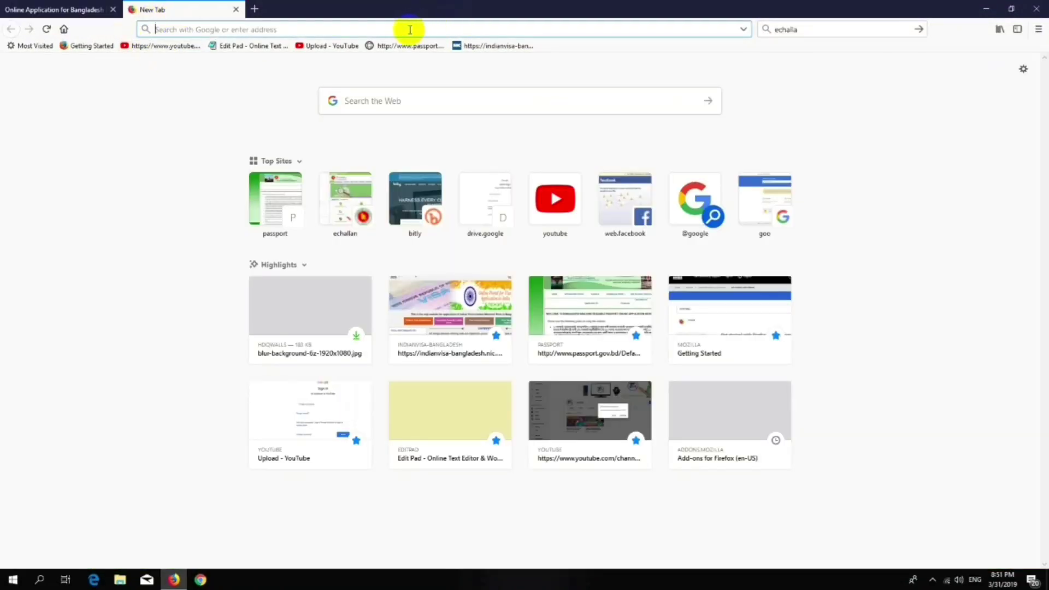
{"action": "type", "text": "echallan.gov.bd/"}
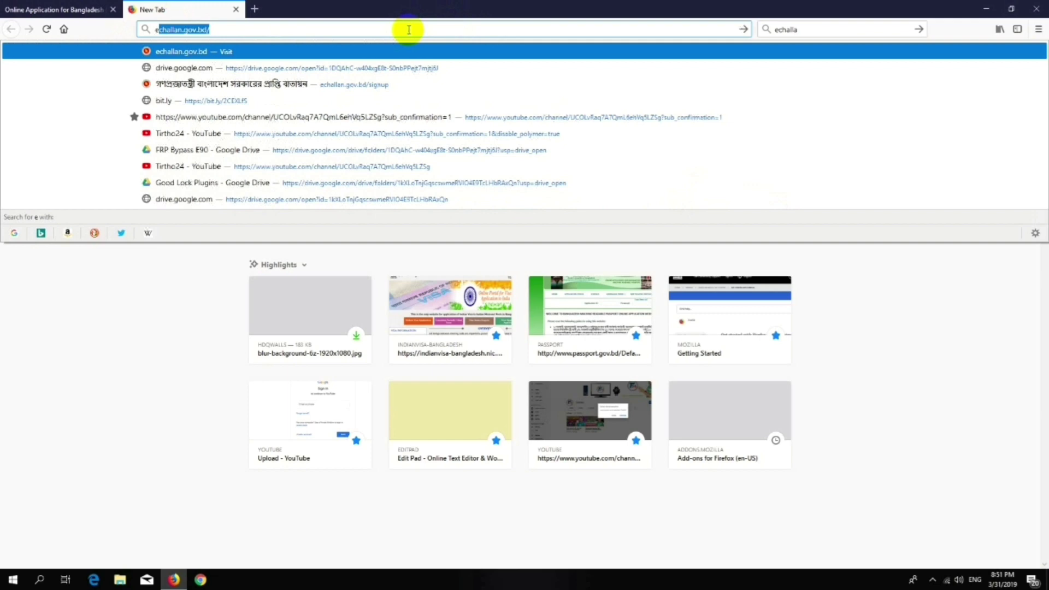
{"action": "key", "text": "Return"}
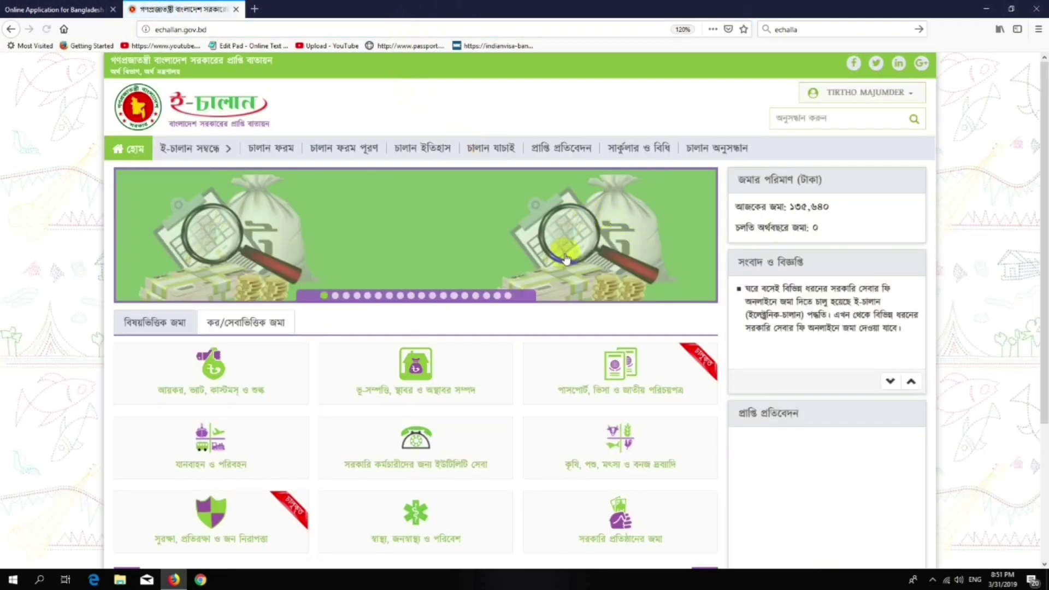
Open the পাসপোর্ট ফি challan form from the passport, visa and citizenship tile.
{"action": "mouse_move", "coordinate": [541, 363]}
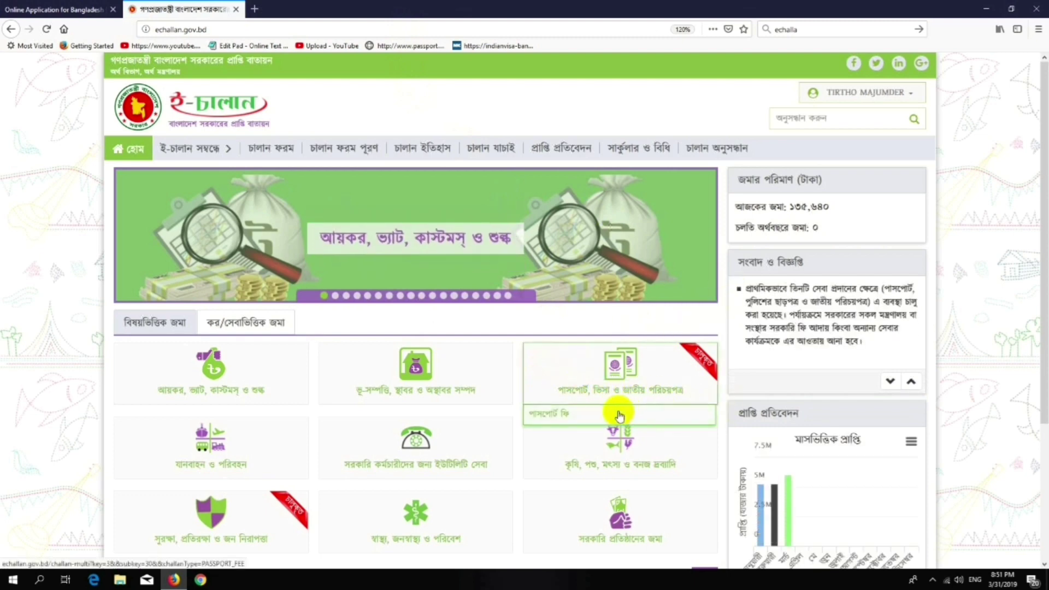
{"action": "left_click", "coordinate": [558, 417]}
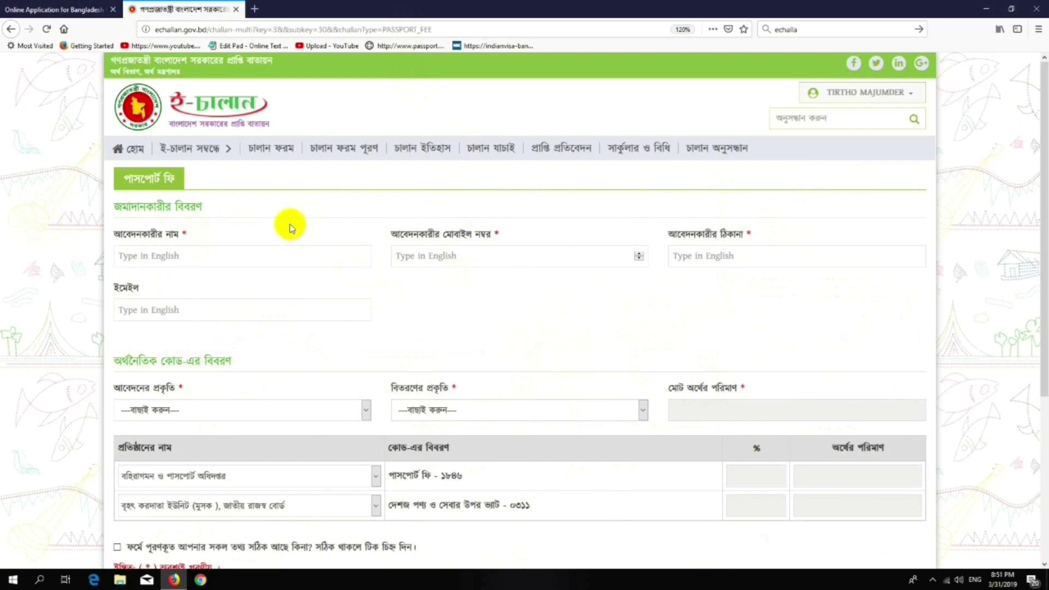
{"action": "scroll", "coordinate": [480, 309], "scroll_direction": "down", "scroll_amount": 2}
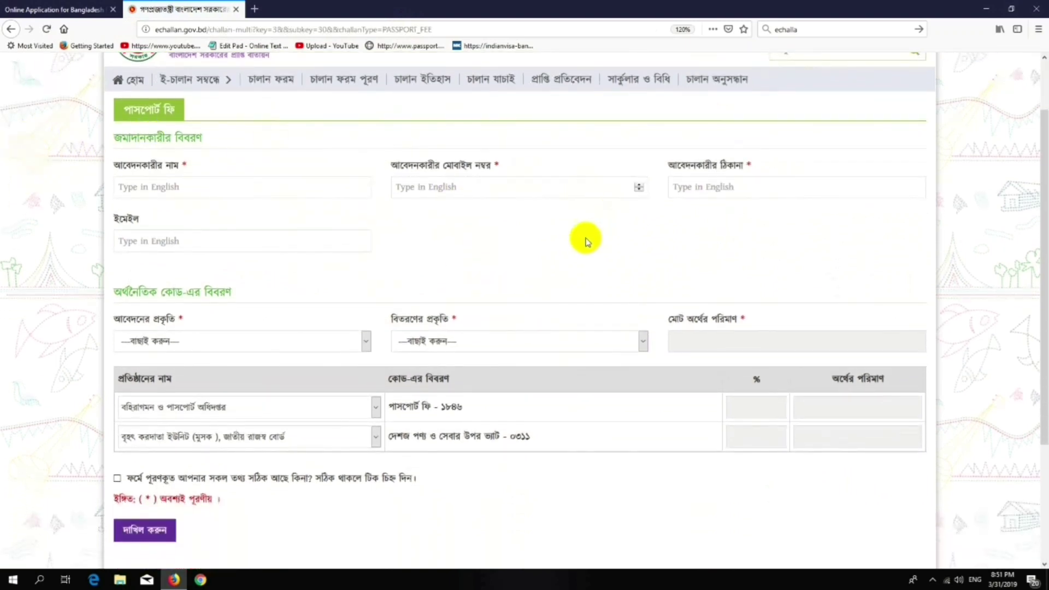
{"action": "scroll", "coordinate": [585, 241], "scroll_direction": "up", "scroll_amount": 2}
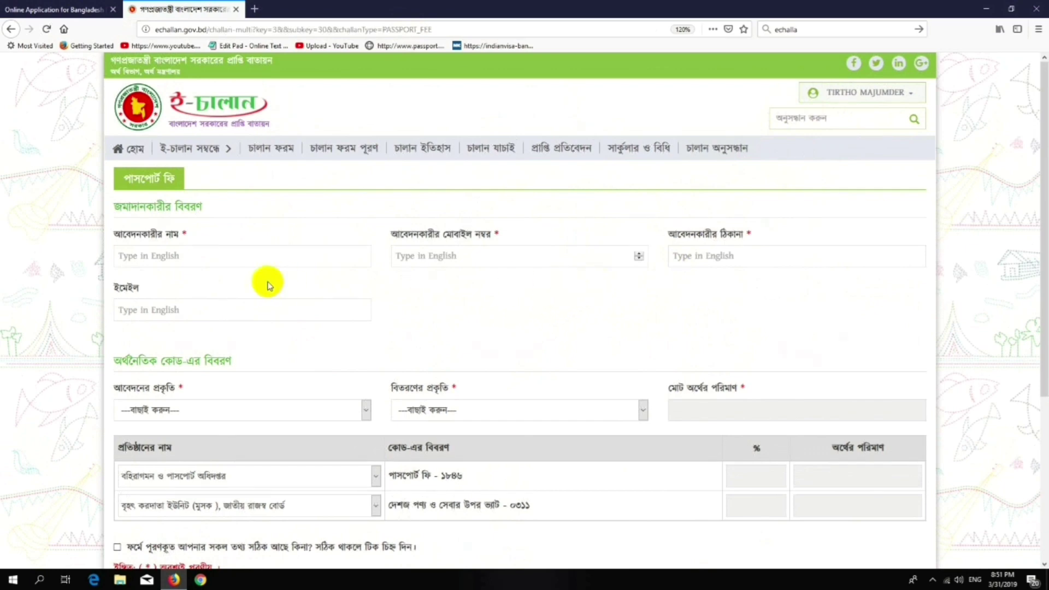
{"action": "left_click", "coordinate": [258, 256]}
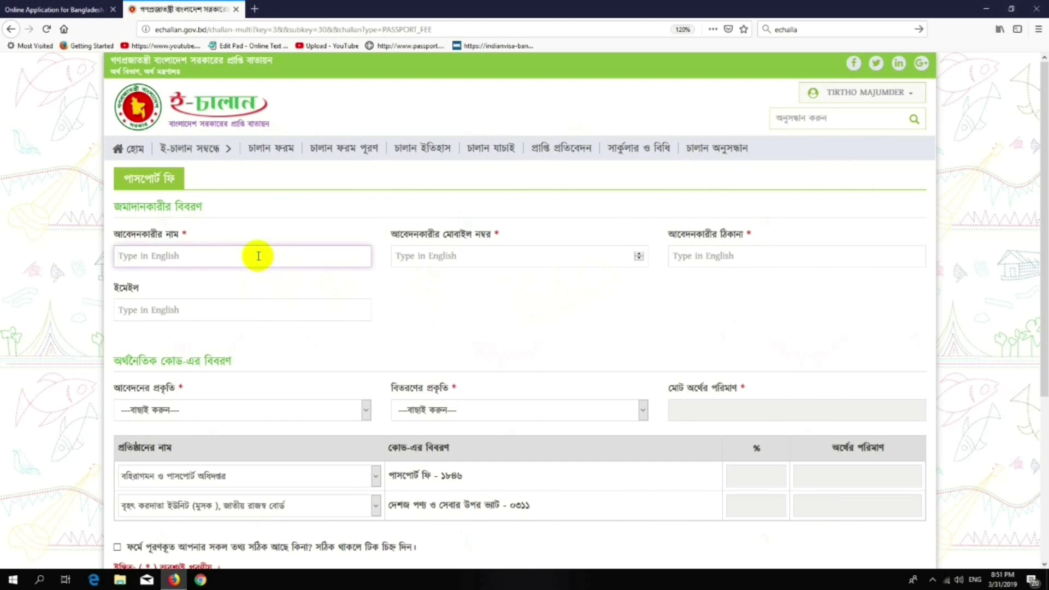
Enter the applicant's name, mobile number, address and email on the challan.
{"action": "left_click", "coordinate": [429, 259]}
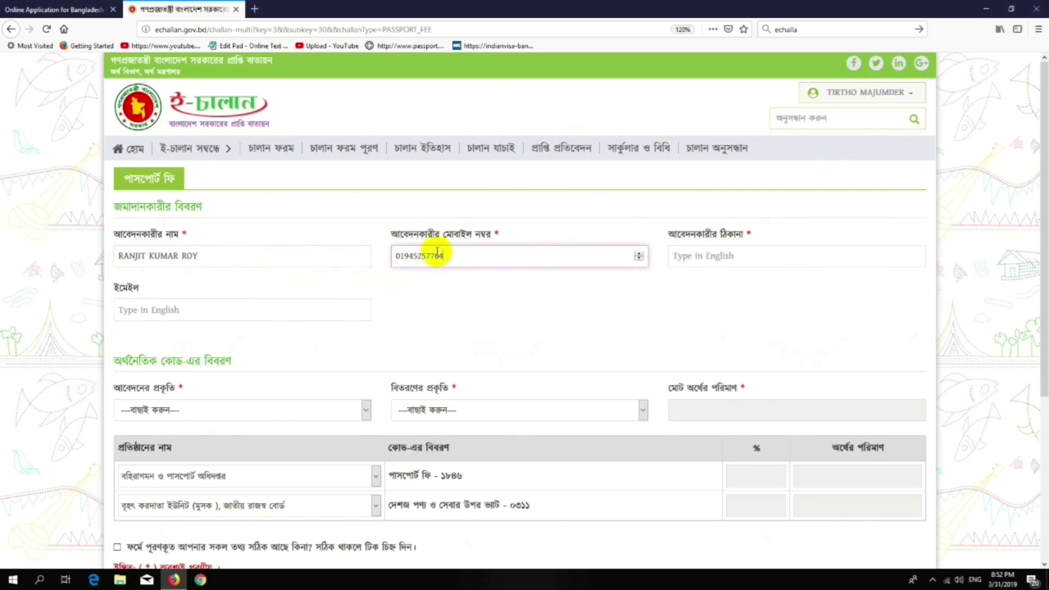
{"action": "left_click", "coordinate": [696, 256]}
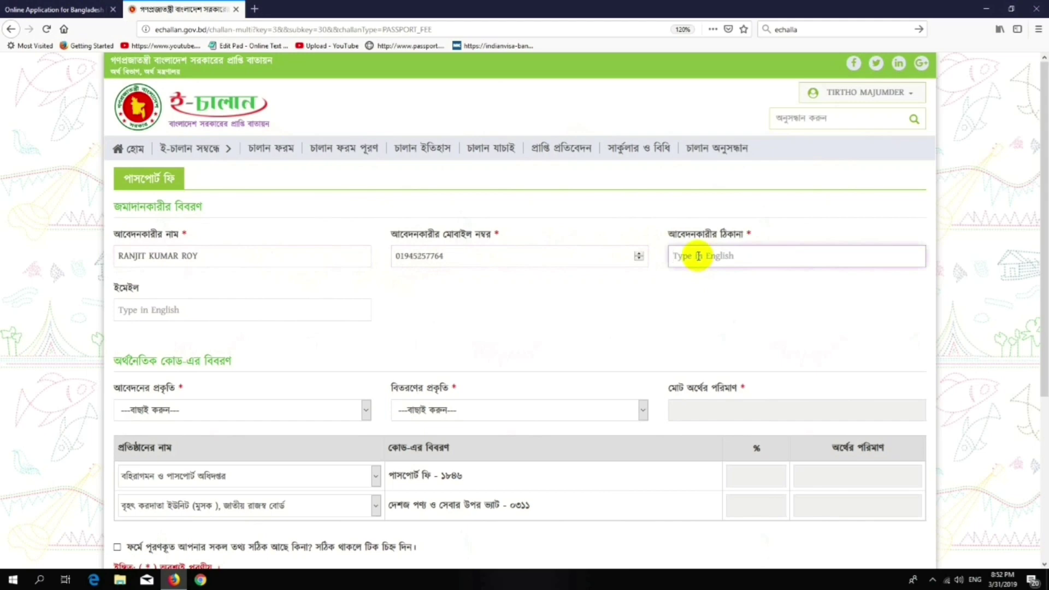
{"action": "key", "text": "ctrl+v"}
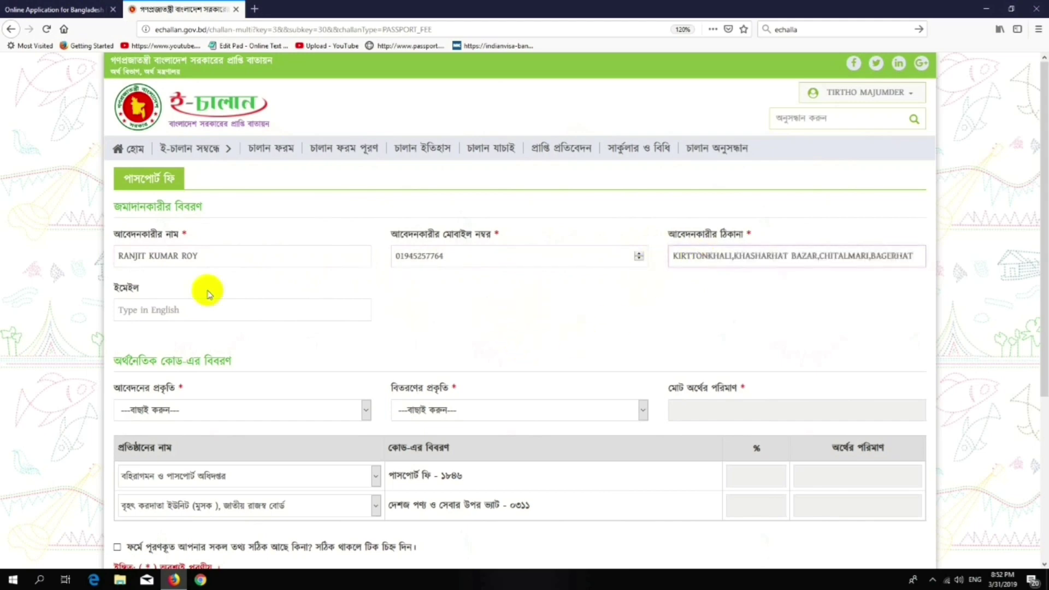
{"action": "left_click", "coordinate": [141, 309]}
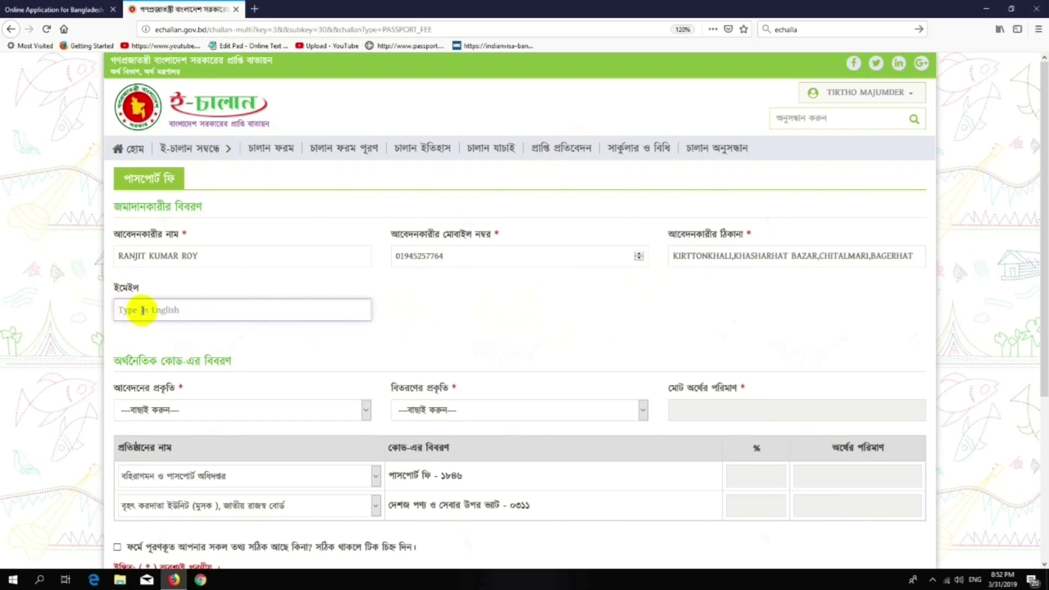
{"action": "left_click", "coordinate": [393, 319]}
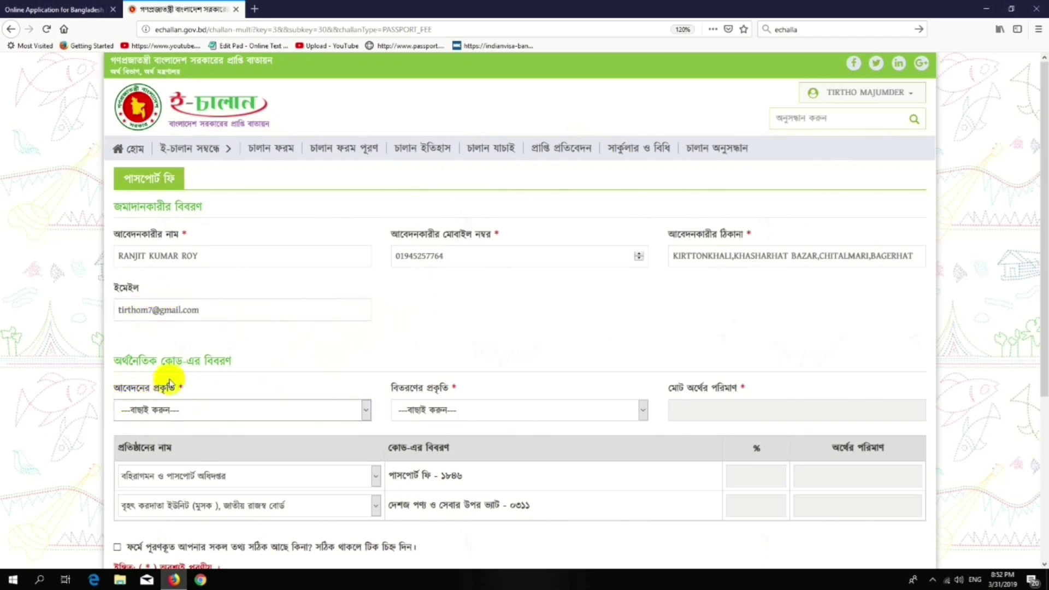
Choose MRP passport issue and সাধারণ পাসপোর্ট (১৫ কর্ম দিবস) delivery.
{"action": "left_click", "coordinate": [166, 411]}
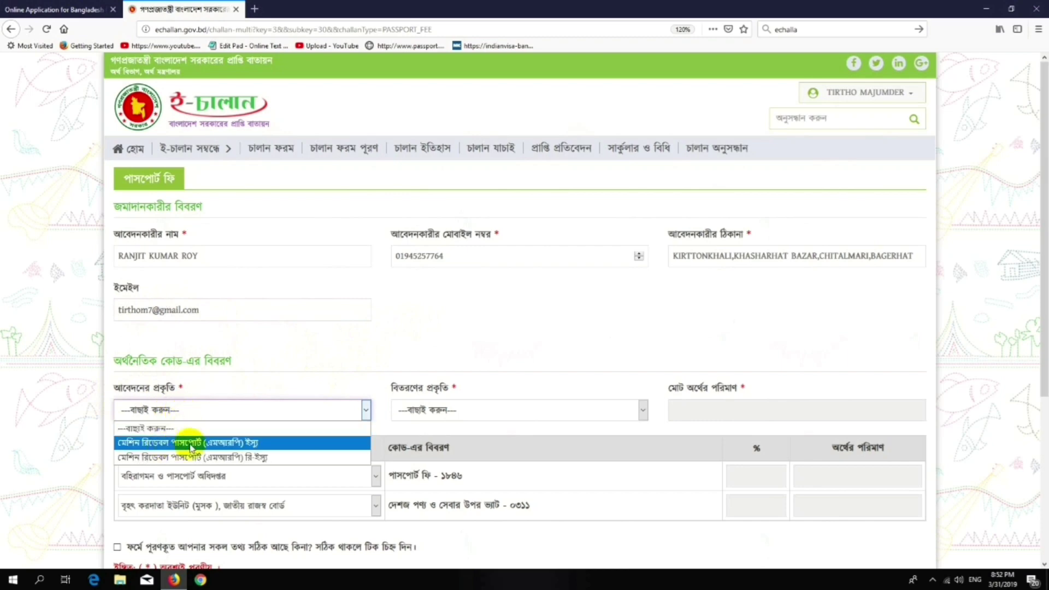
{"action": "left_click", "coordinate": [236, 442]}
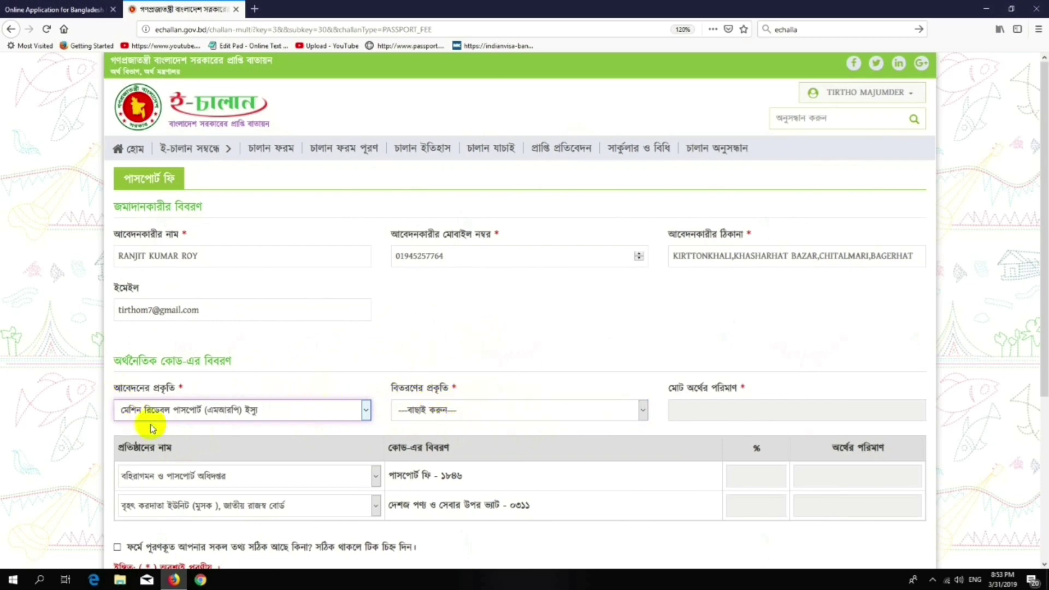
{"action": "left_click", "coordinate": [277, 410]}
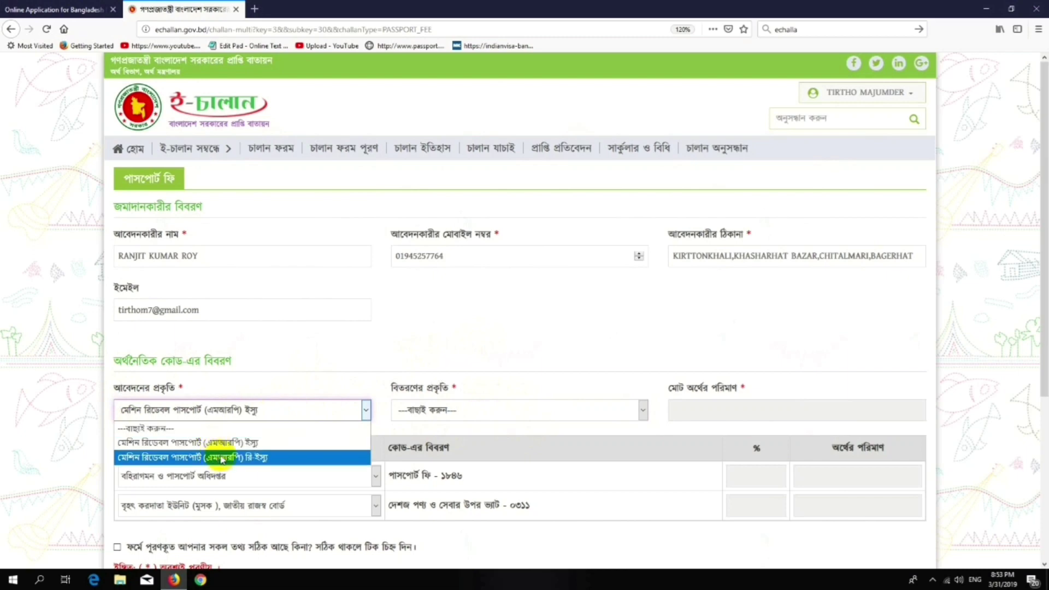
{"action": "left_click", "coordinate": [265, 444]}
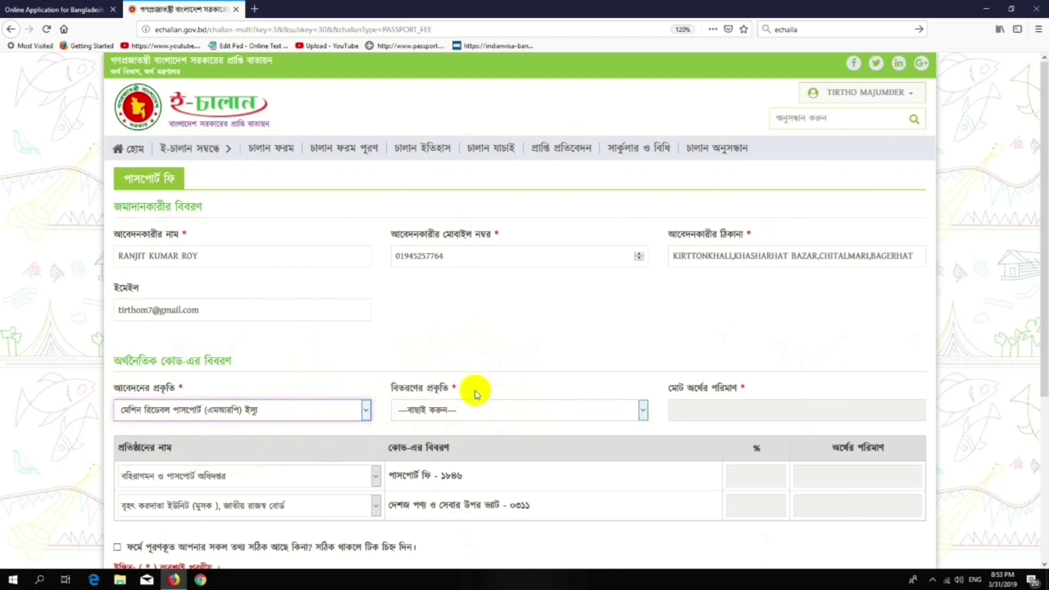
{"action": "left_click", "coordinate": [463, 411]}
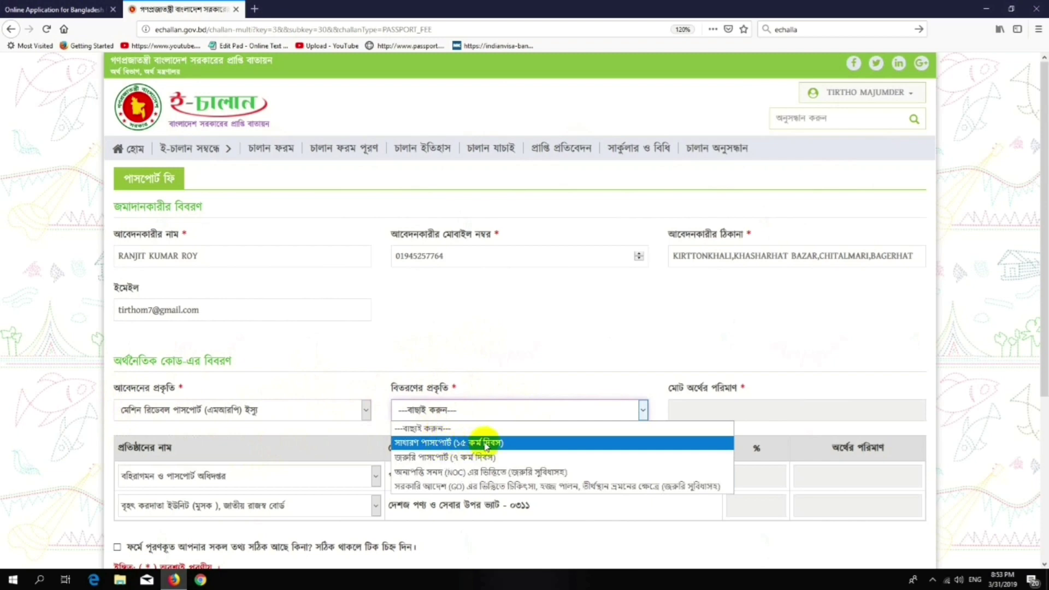
{"action": "left_click", "coordinate": [474, 442]}
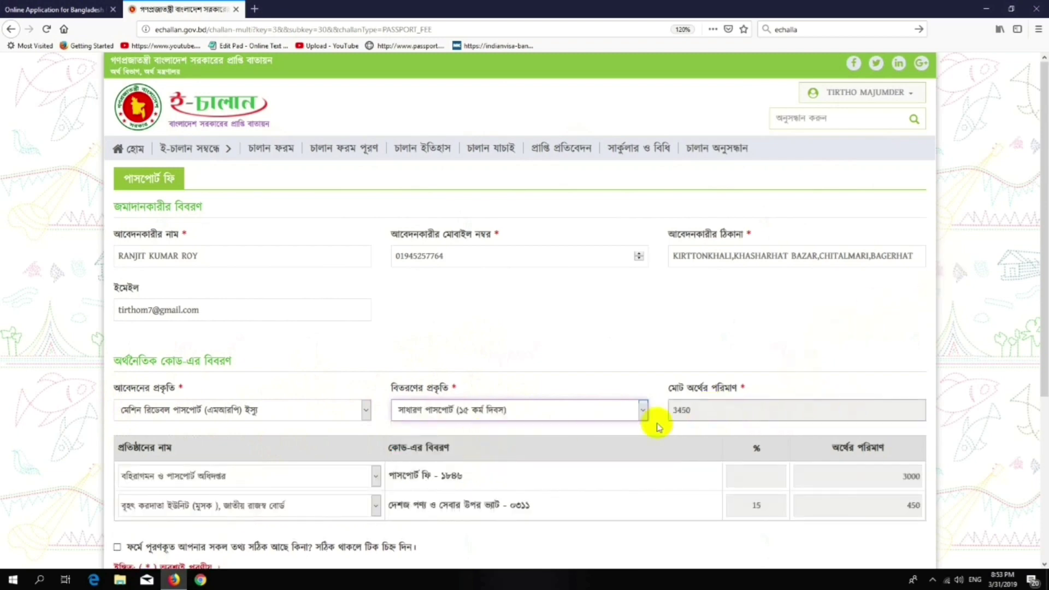
{"action": "scroll", "coordinate": [630, 326], "scroll_direction": "down", "scroll_amount": 5}
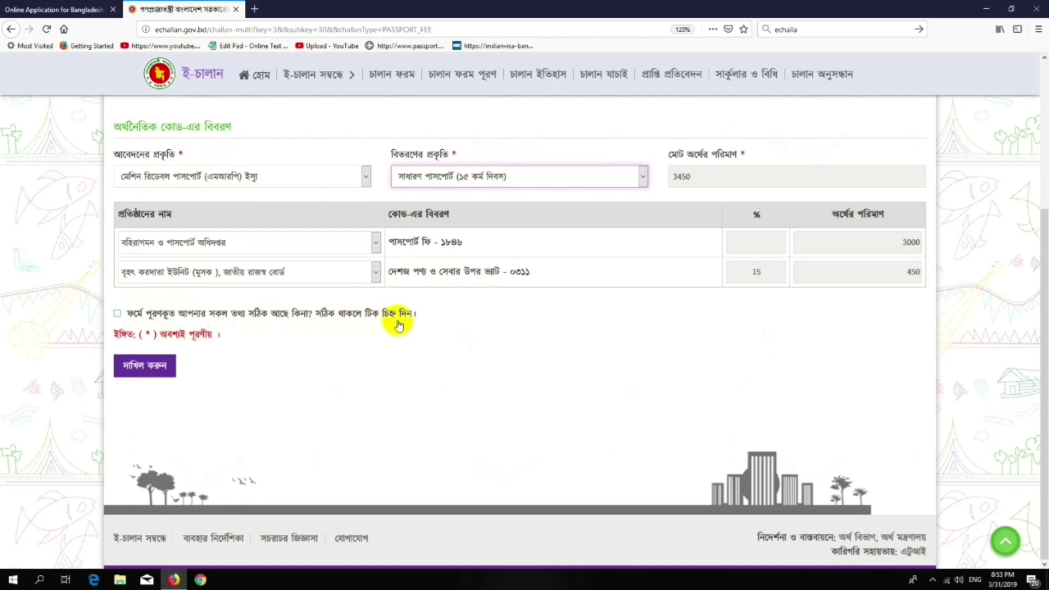
Tick the confirmation box and submit the challan with দাখিল করুন.
{"action": "left_click", "coordinate": [117, 314]}
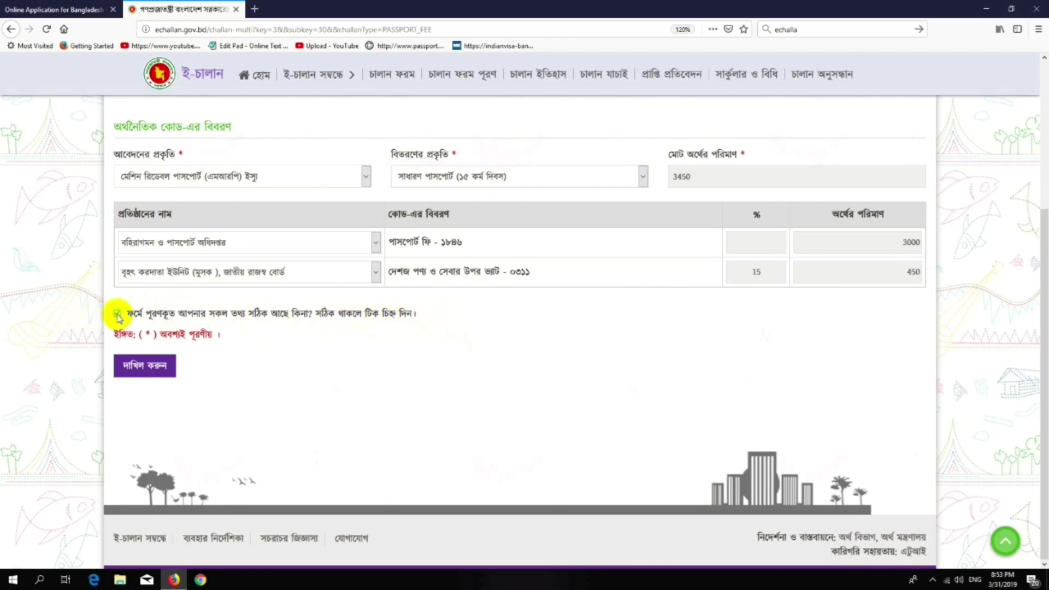
{"action": "left_click", "coordinate": [145, 366]}
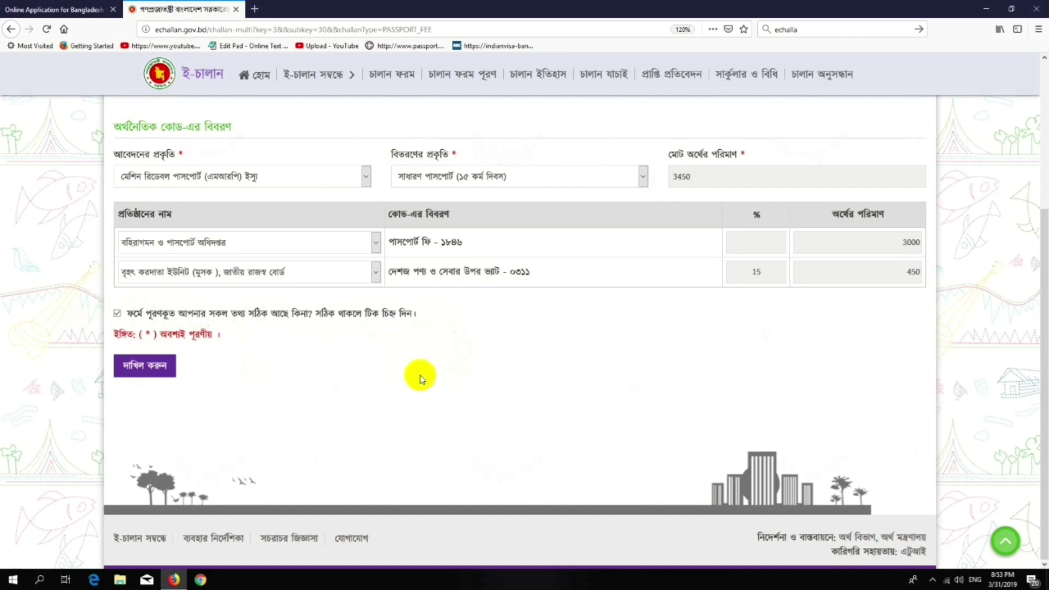
{"action": "scroll", "coordinate": [423, 369], "scroll_direction": "up", "scroll_amount": 5}
{"action": "scroll", "coordinate": [418, 371], "scroll_direction": "down", "scroll_amount": 5}
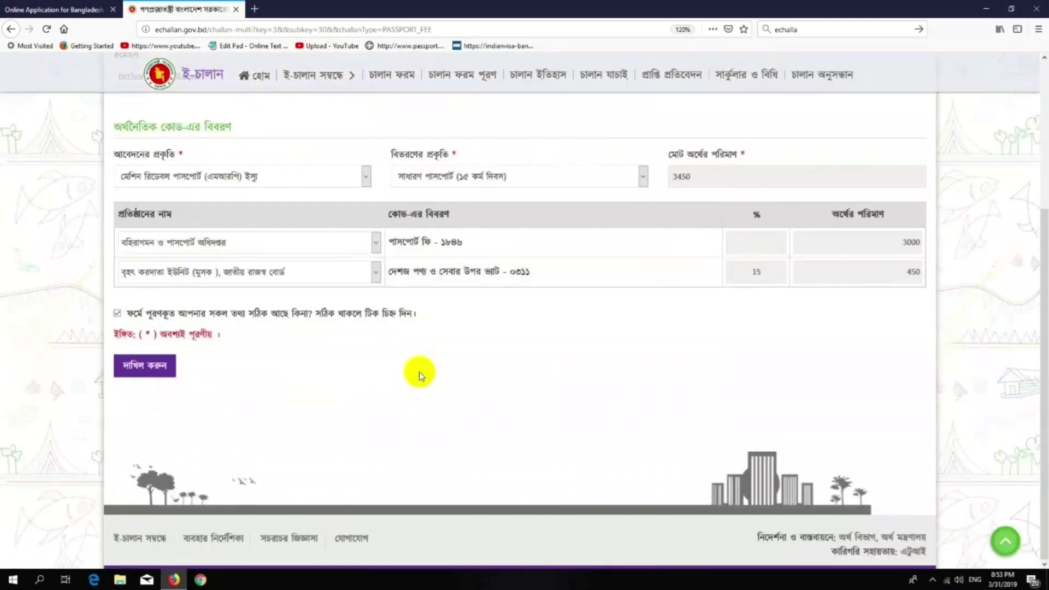
{"action": "left_click", "coordinate": [136, 366]}
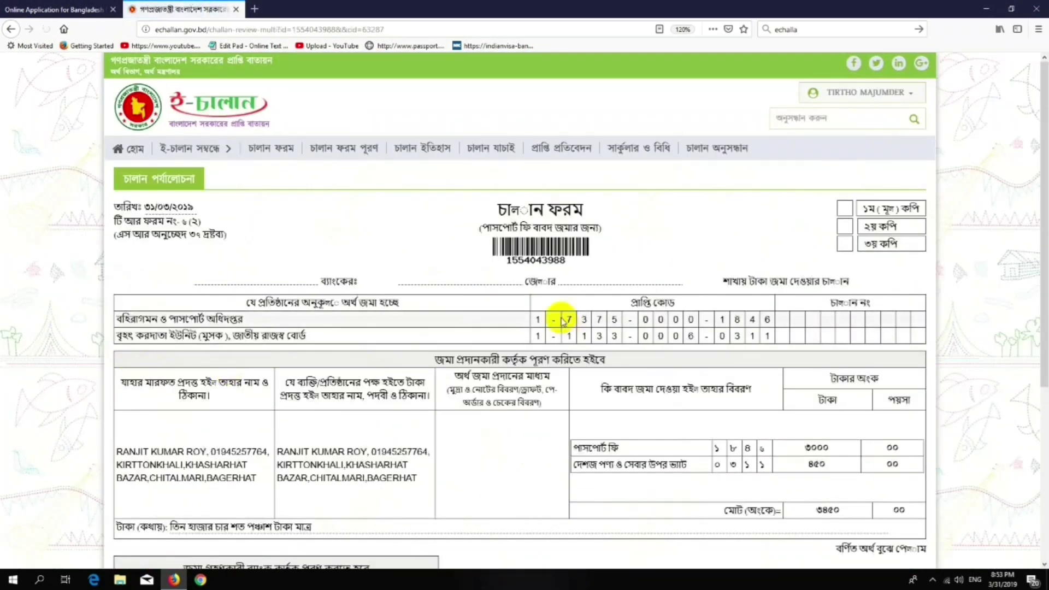
Scroll through the challan review page showing the 3450 Taka total.
{"action": "scroll", "coordinate": [331, 364], "scroll_direction": "down", "scroll_amount": 5}
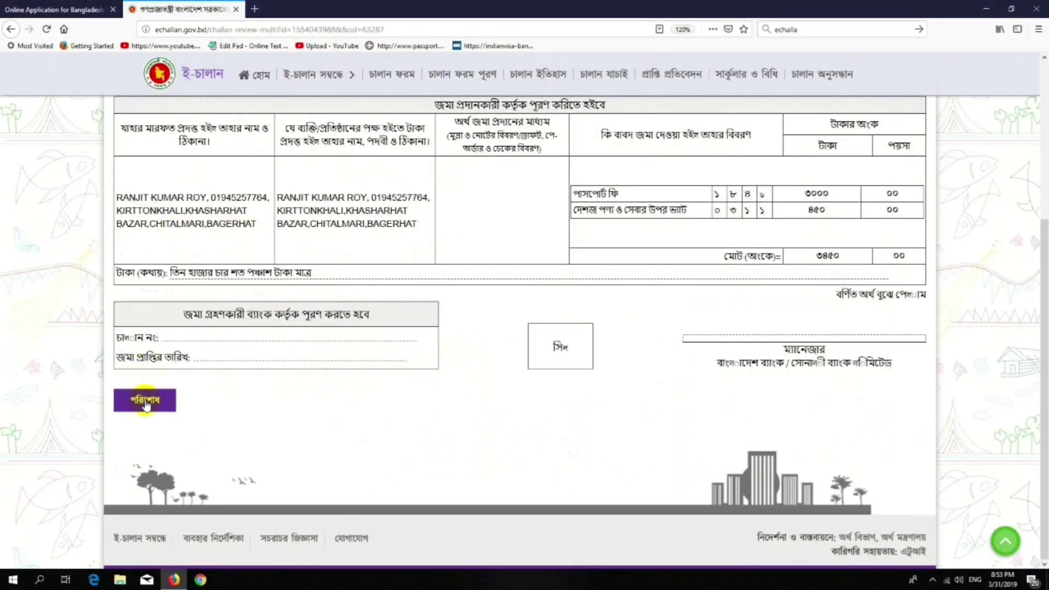
{"action": "scroll", "coordinate": [613, 258], "scroll_direction": "up", "scroll_amount": 3}
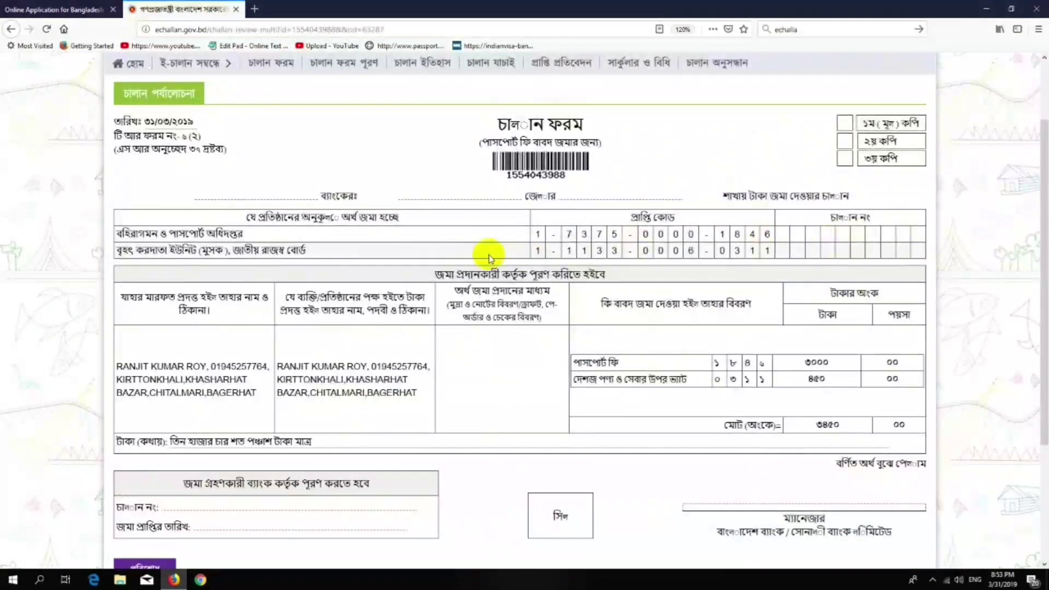
{"action": "scroll", "coordinate": [491, 267], "scroll_direction": "down", "scroll_amount": 3}
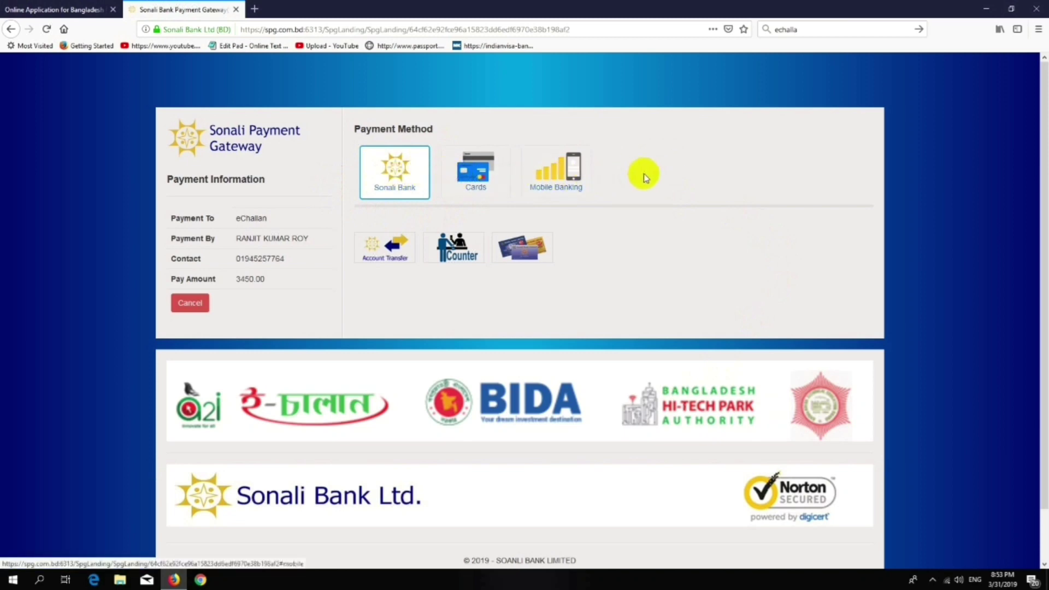
Pay via Mobile Banking with bKash, bringing up the 3453.97 payment summary.
{"action": "left_click", "coordinate": [564, 182]}
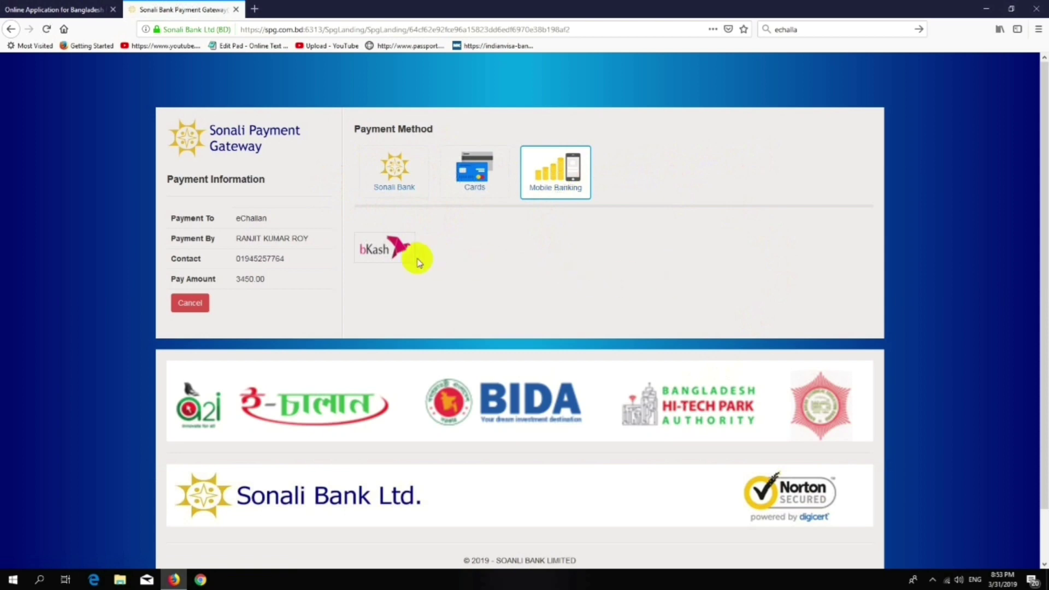
{"action": "left_click", "coordinate": [382, 248]}
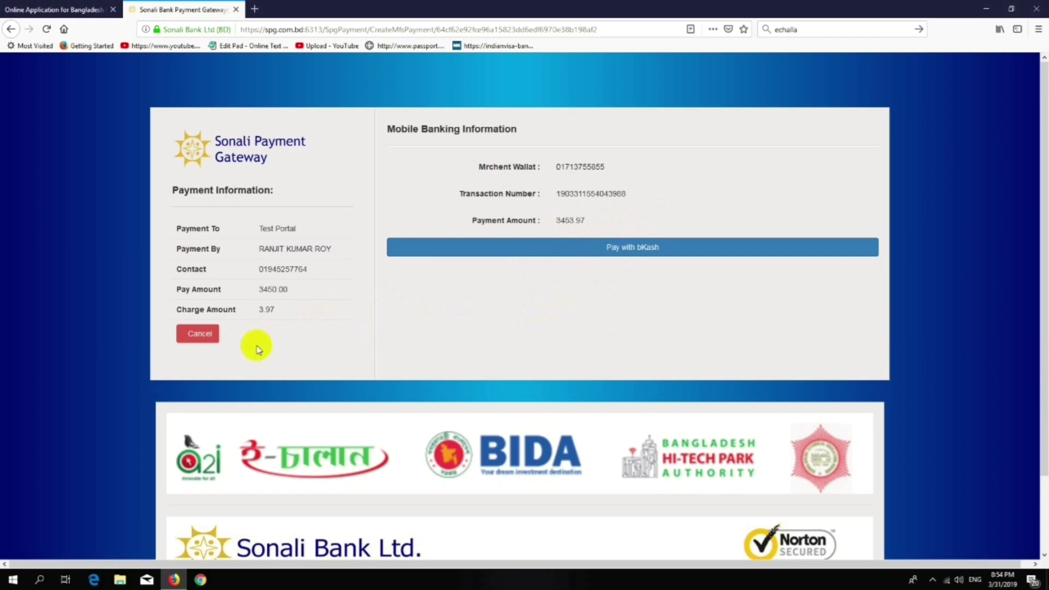
Enter the bKash account number, accept the terms and proceed.
{"action": "left_click", "coordinate": [645, 251]}
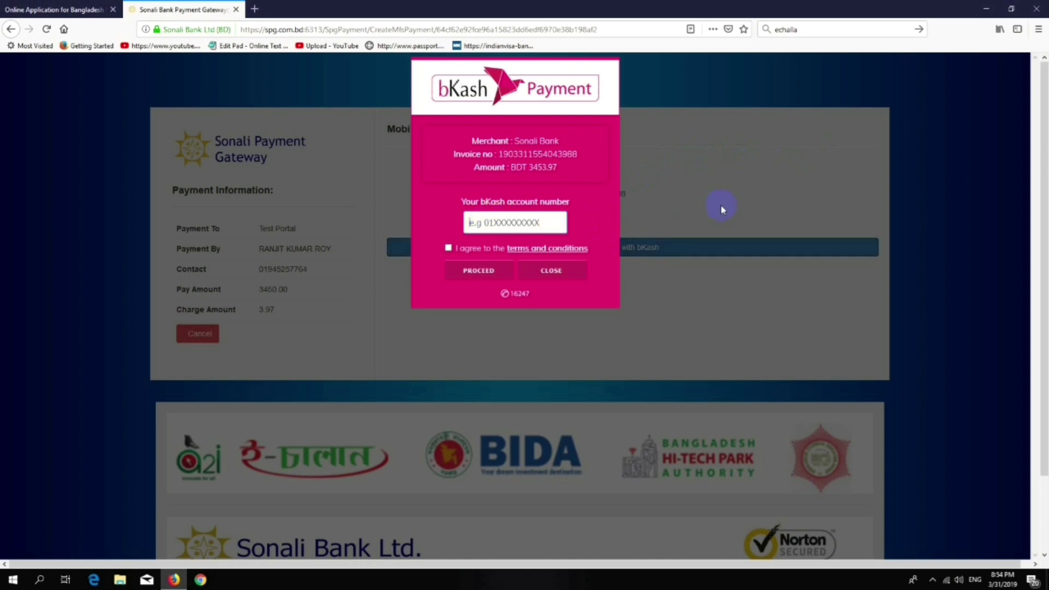
{"action": "type", "text": "01"}
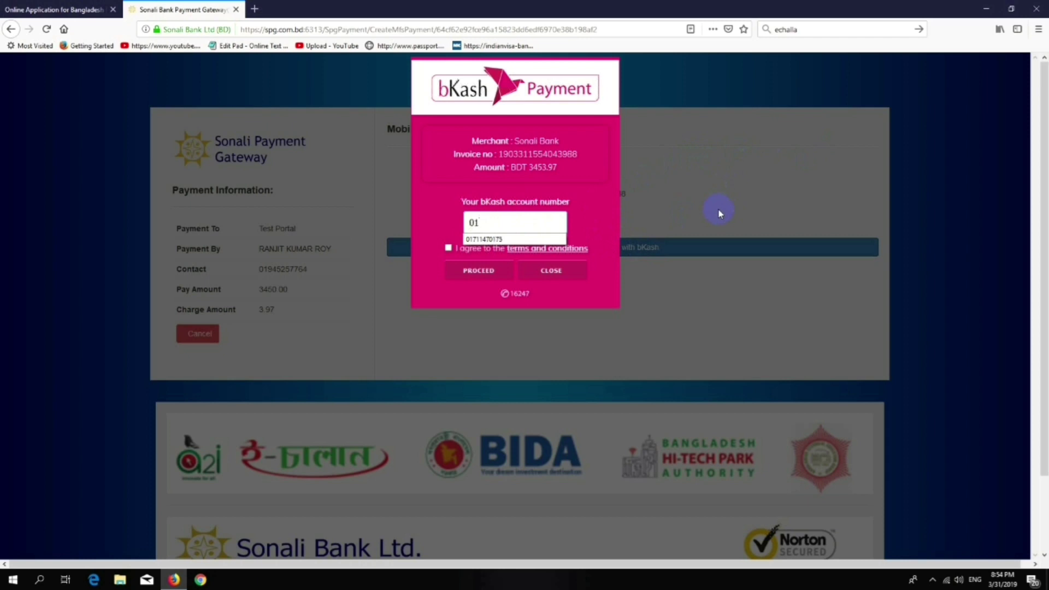
{"action": "type", "text": "711"}
{"action": "left_click", "coordinate": [515, 240]}
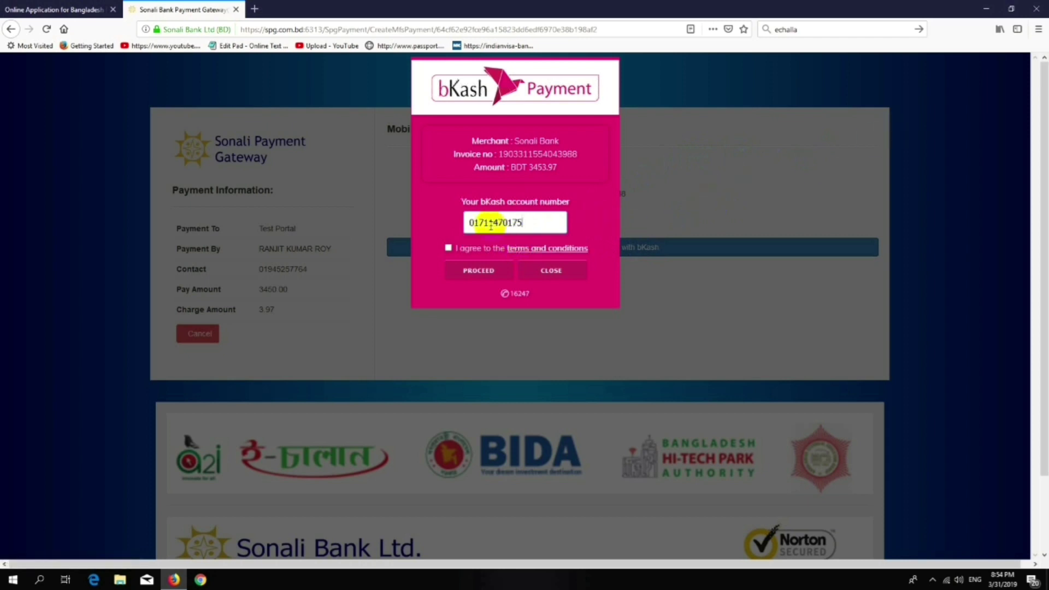
{"action": "left_click", "coordinate": [449, 248]}
{"action": "left_click", "coordinate": [470, 270]}
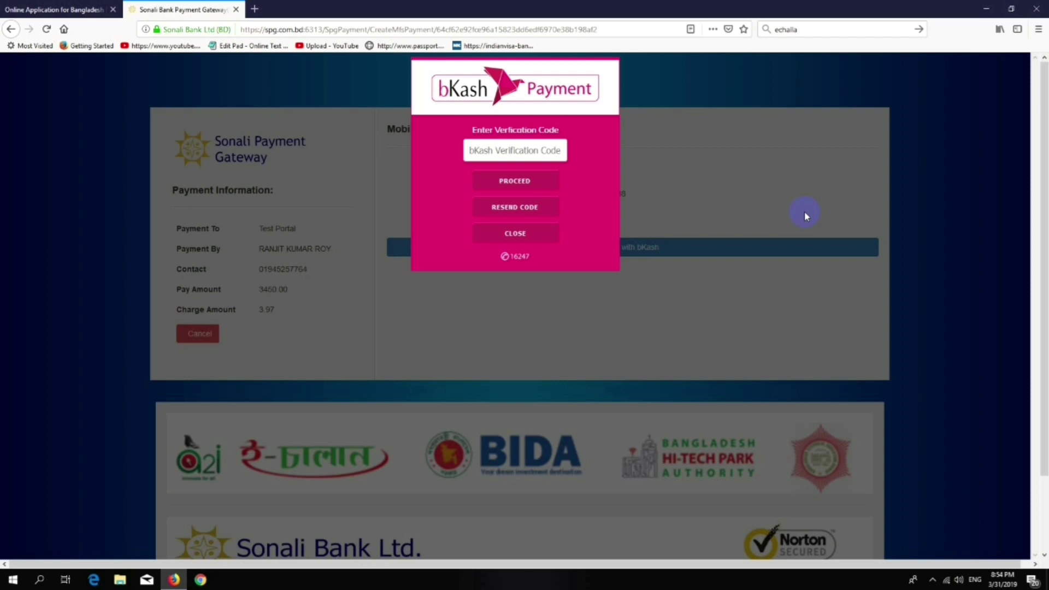
Submit the bKash verification code.
{"action": "left_click", "coordinate": [560, 151]}
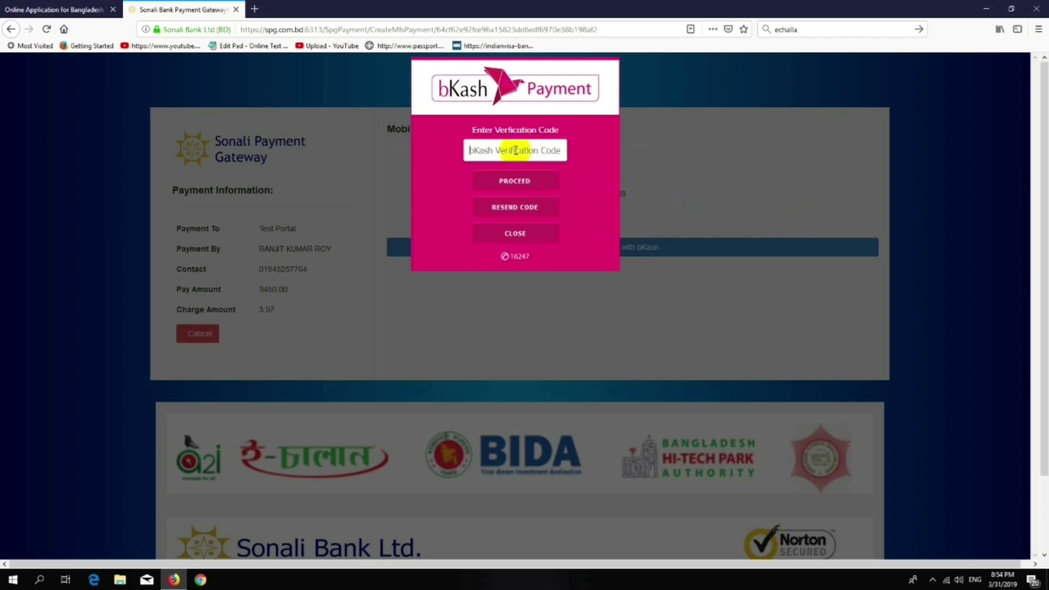
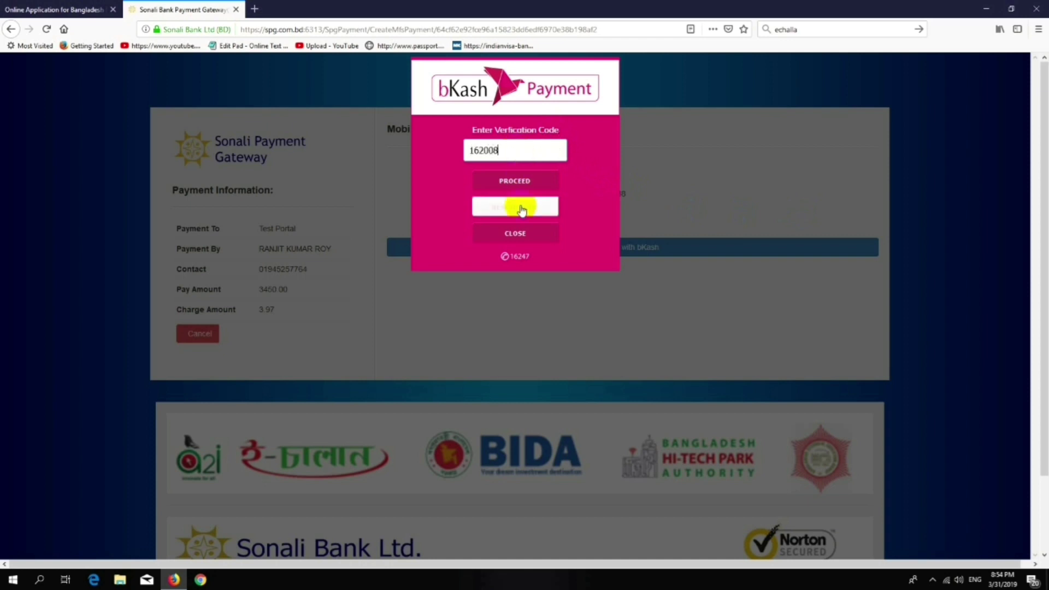
{"action": "left_click", "coordinate": [538, 184]}
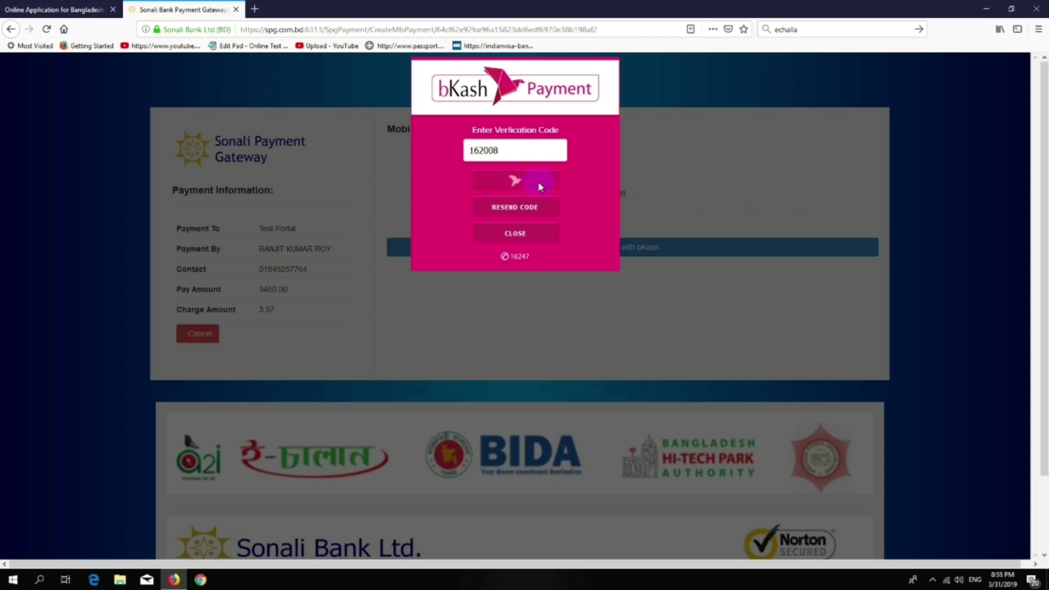
Confirm the payment with the bKash PIN and decline saving it in Firefox.
{"action": "left_click", "coordinate": [516, 150]}
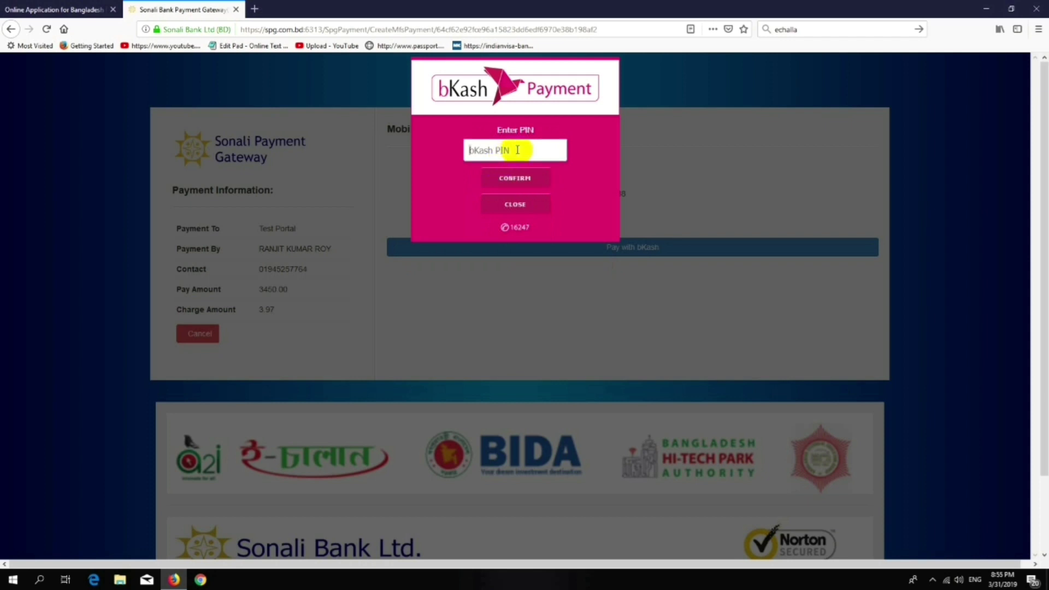
{"action": "type", "text": "1"}
{"action": "left_click", "coordinate": [515, 178]}
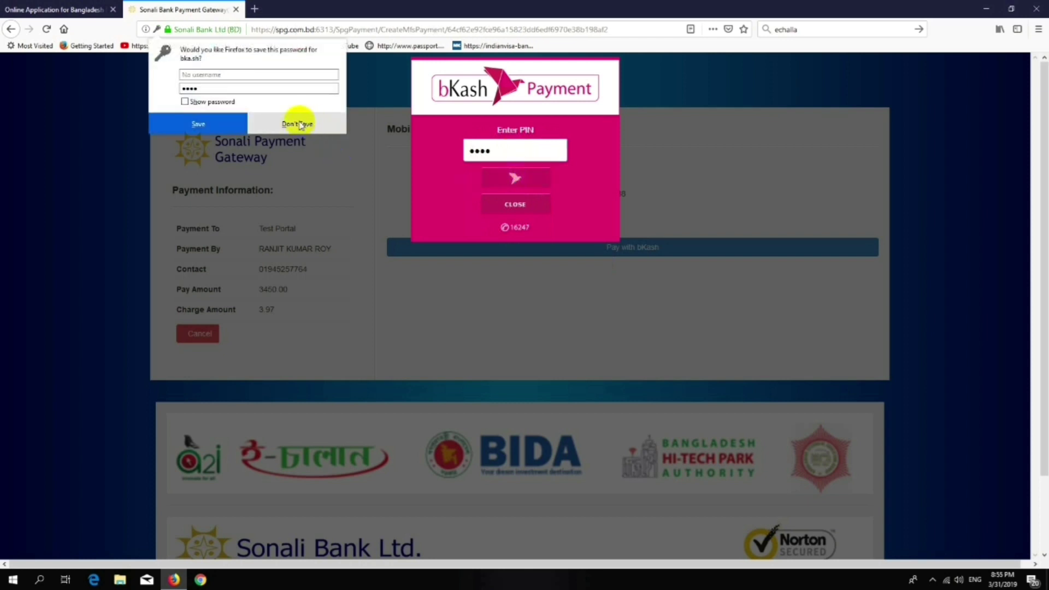
{"action": "left_click", "coordinate": [281, 123]}
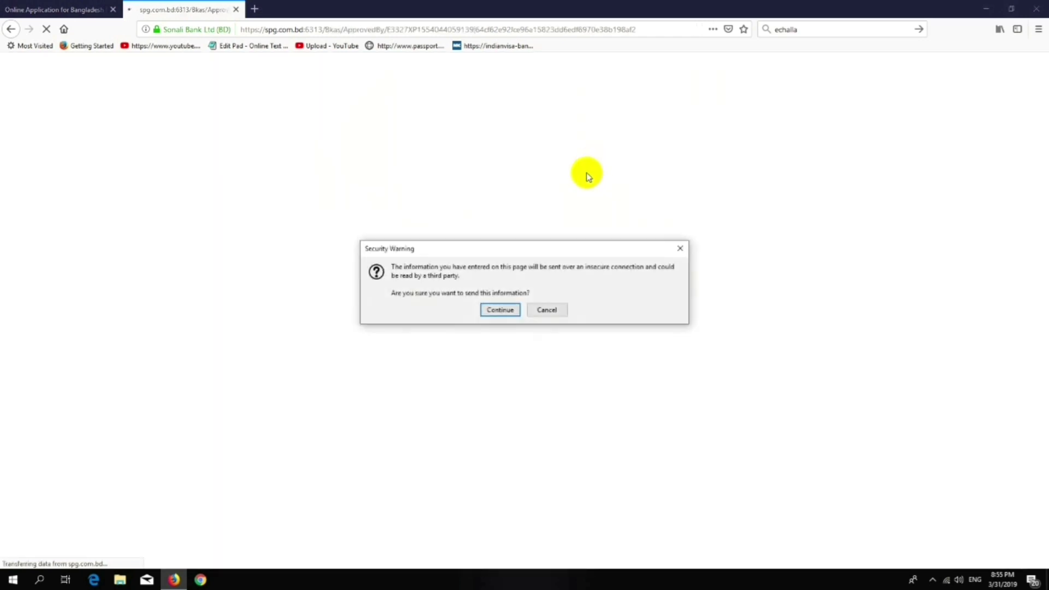
Confirm the payment and view the paid challan showing bKash MFS, 31/03/2019, 3450 Taka.
{"action": "left_click", "coordinate": [505, 309]}
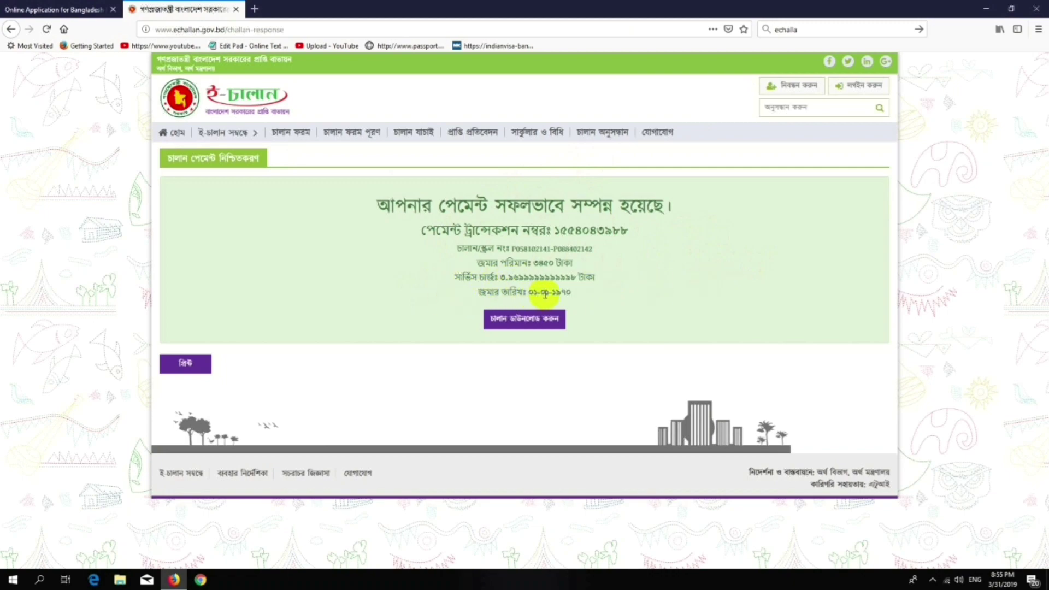
{"action": "left_click", "coordinate": [524, 319]}
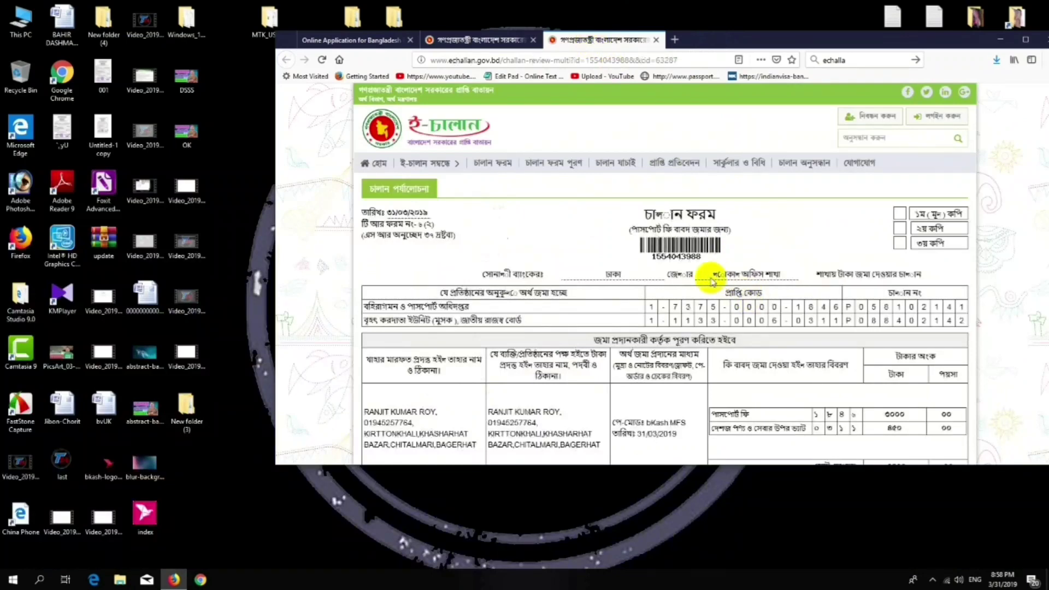
{"action": "scroll", "coordinate": [650, 263], "scroll_direction": "down", "scroll_amount": 4}
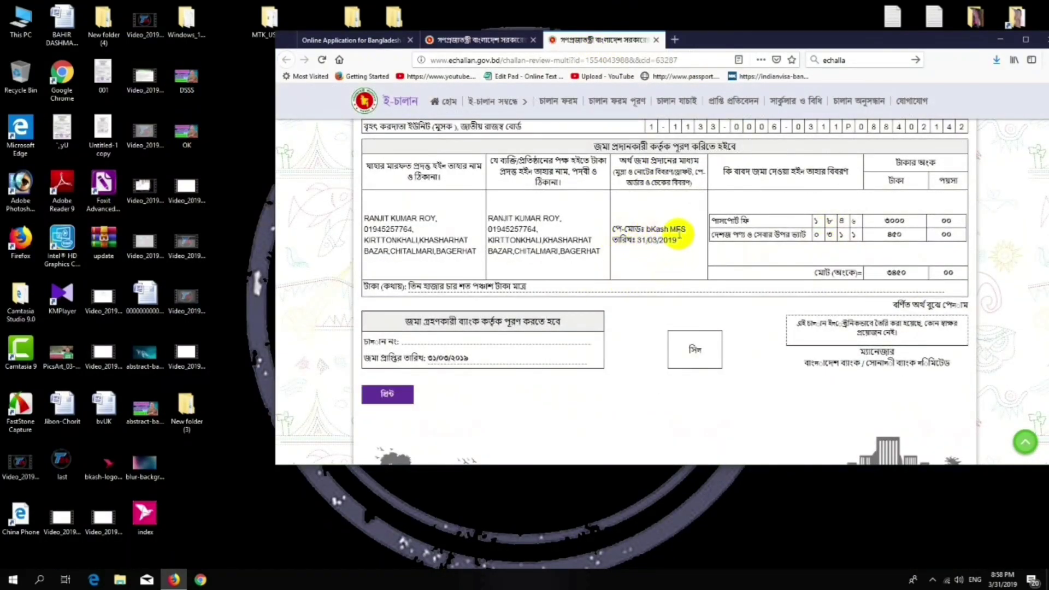
{"action": "scroll", "coordinate": [674, 251], "scroll_direction": "up", "scroll_amount": 3}
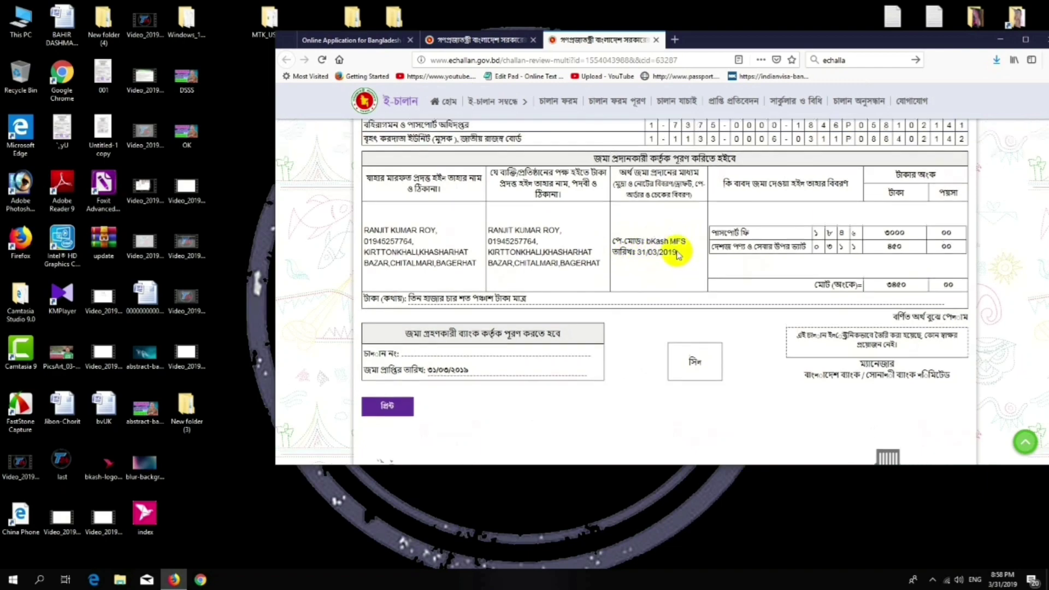
{"action": "scroll", "coordinate": [655, 246], "scroll_direction": "up", "scroll_amount": 1}
{"action": "scroll", "coordinate": [604, 260], "scroll_direction": "down", "scroll_amount": 4}
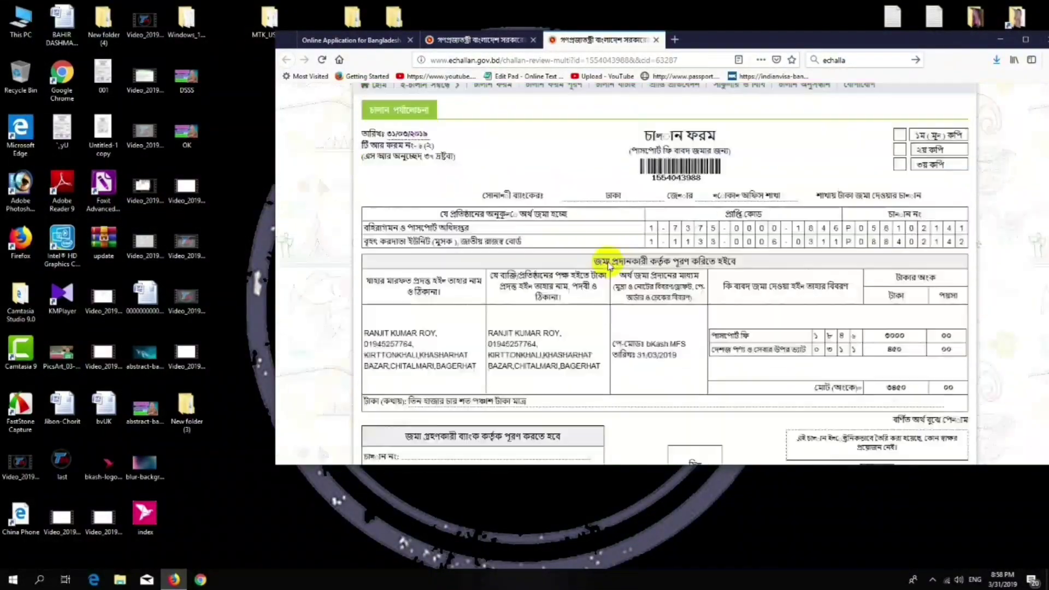
{"action": "scroll", "coordinate": [677, 246], "scroll_direction": "up", "scroll_amount": 5}
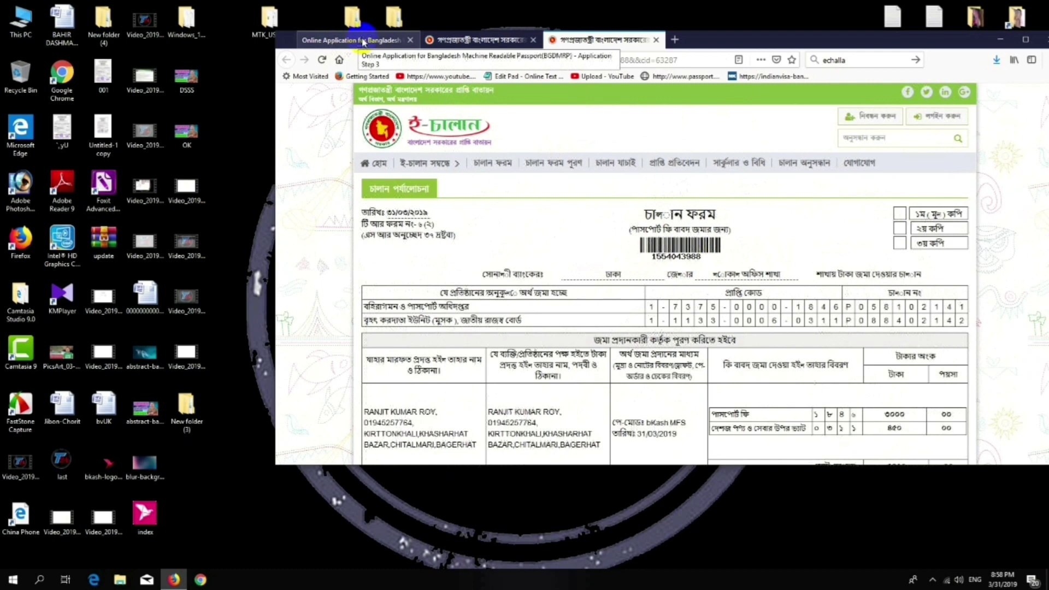
Paste the challan receipt number into Receipt No on the passport application form.
{"action": "left_click", "coordinate": [362, 41]}
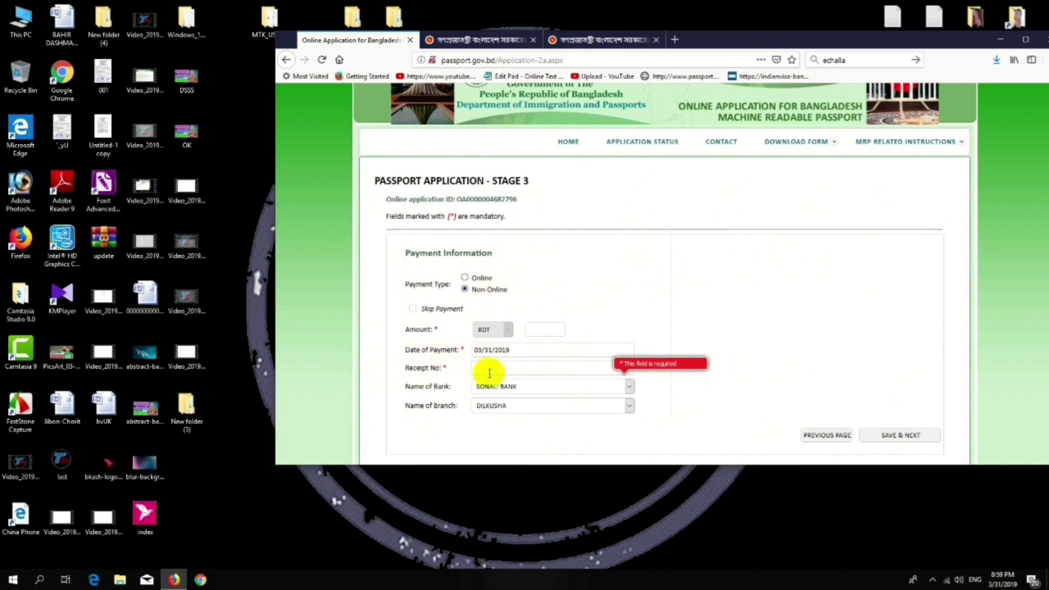
{"action": "right_click", "coordinate": [493, 371]}
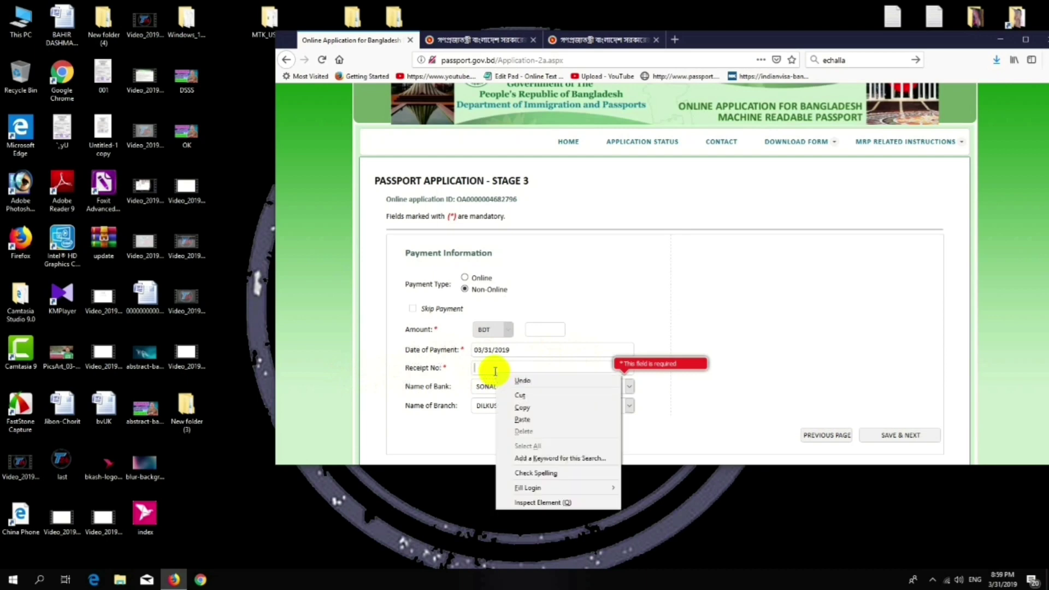
{"action": "left_click", "coordinate": [543, 419]}
Select SONALI BANK with the BAGERHAT branch and try saving; Amount is flagged as required.
{"action": "left_click", "coordinate": [503, 386]}
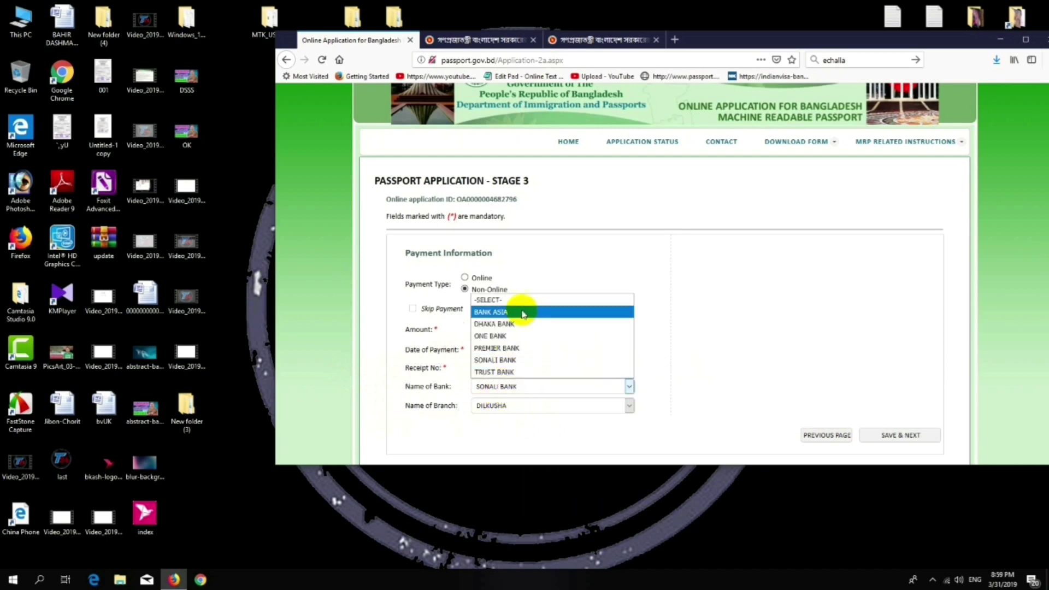
{"action": "left_click", "coordinate": [497, 363]}
{"action": "left_click", "coordinate": [487, 404]}
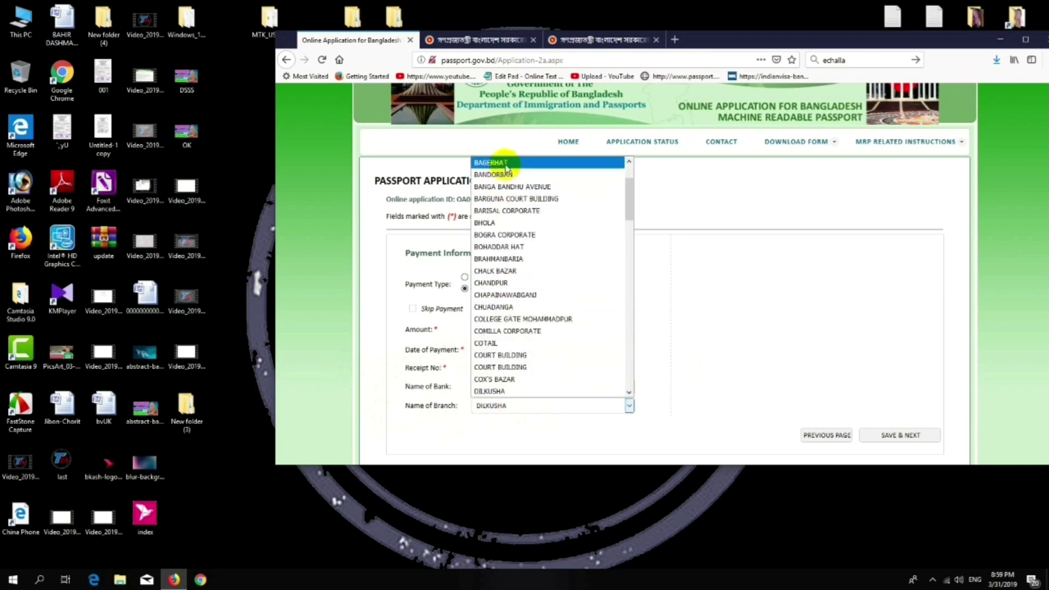
{"action": "left_click", "coordinate": [506, 166]}
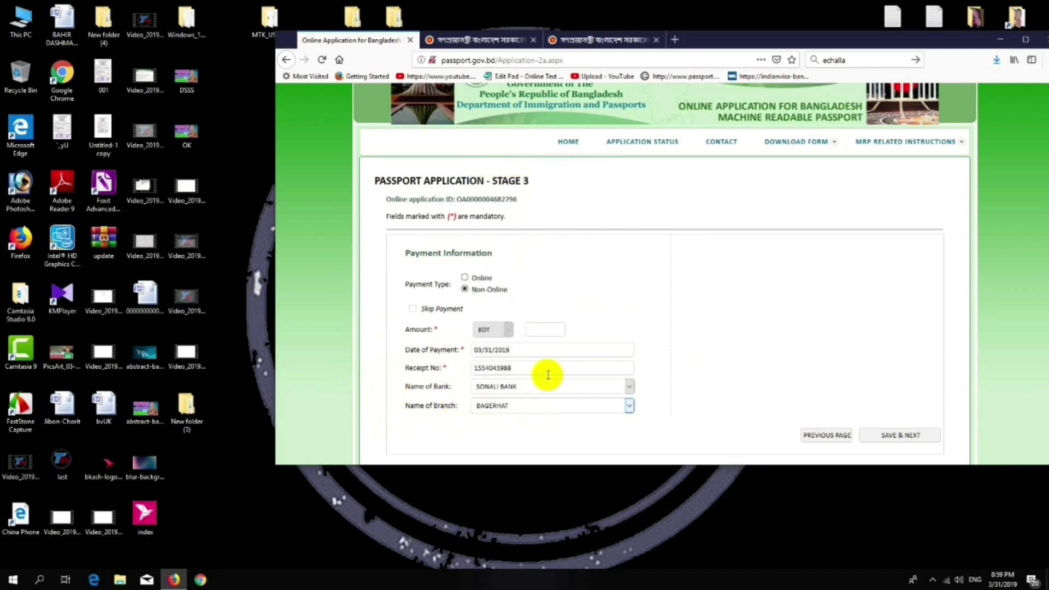
{"action": "left_click", "coordinate": [900, 436]}
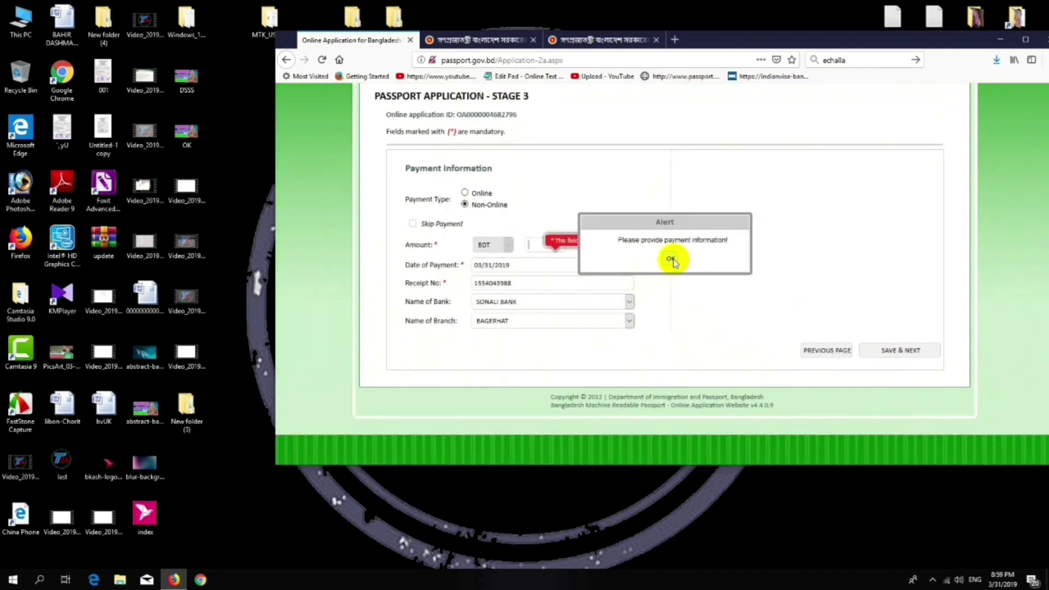
{"action": "left_click", "coordinate": [672, 260]}
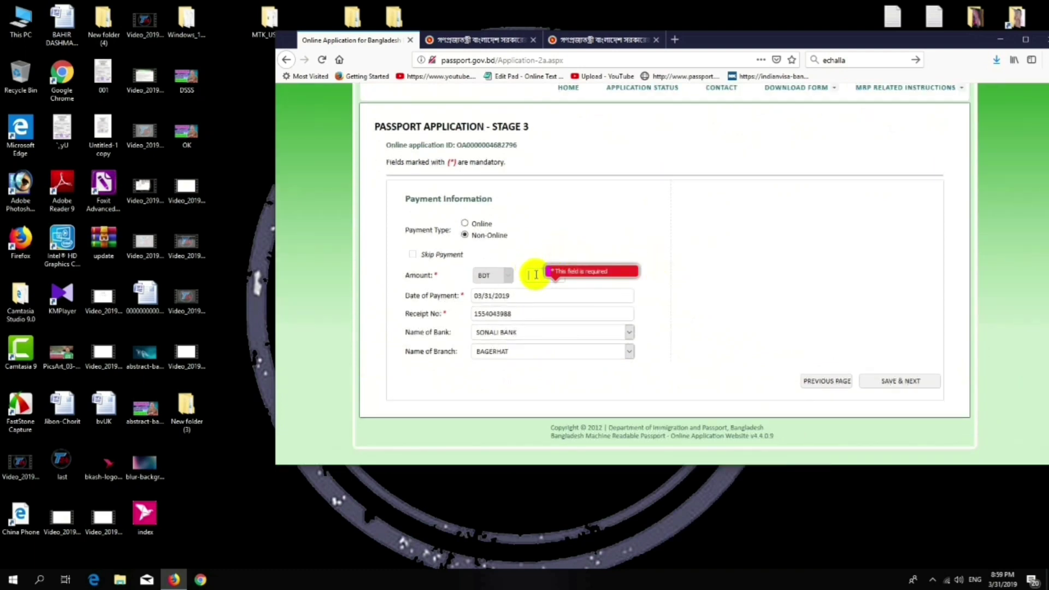